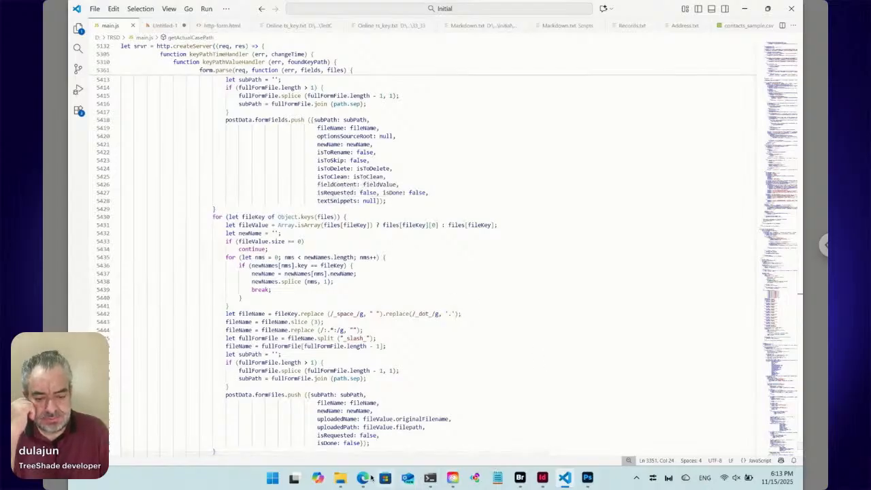
- Switch to the Edge browser to view the TreeShade listing on Adobe Exchange
click(357, 418)
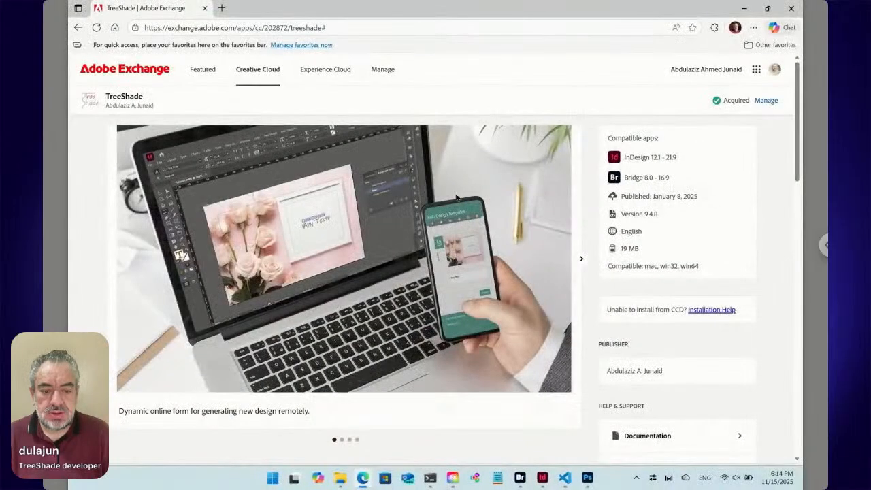
- In Windows PowerShell, stop the running script, rerun node main.js on a cleared console, and show the ngrok session
click(430, 478)
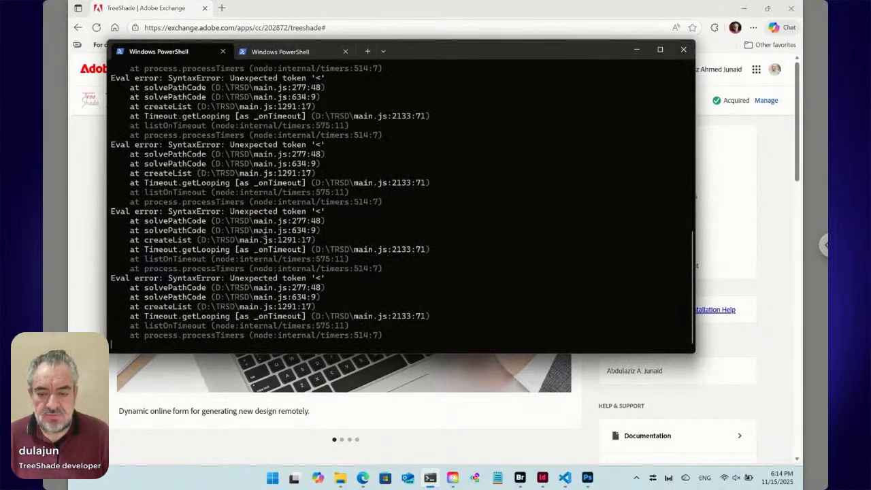
key(ctrl+c)
text(cls)
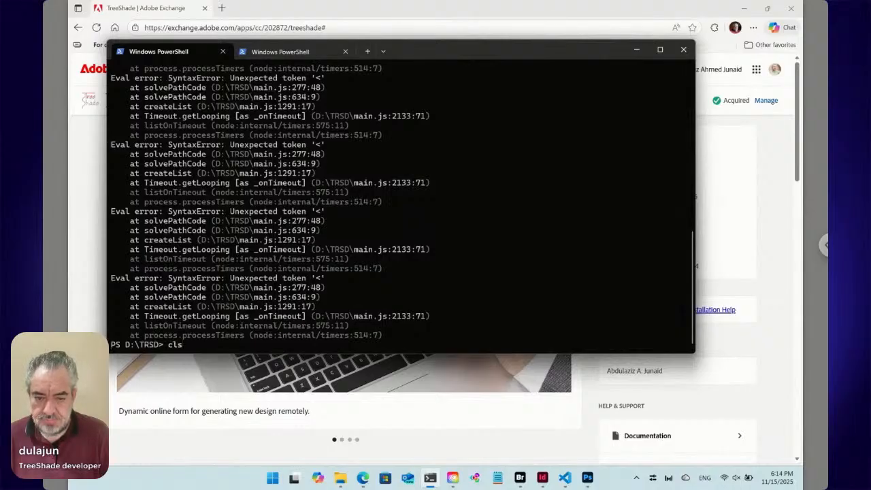
key(Return)
text(node main.js)
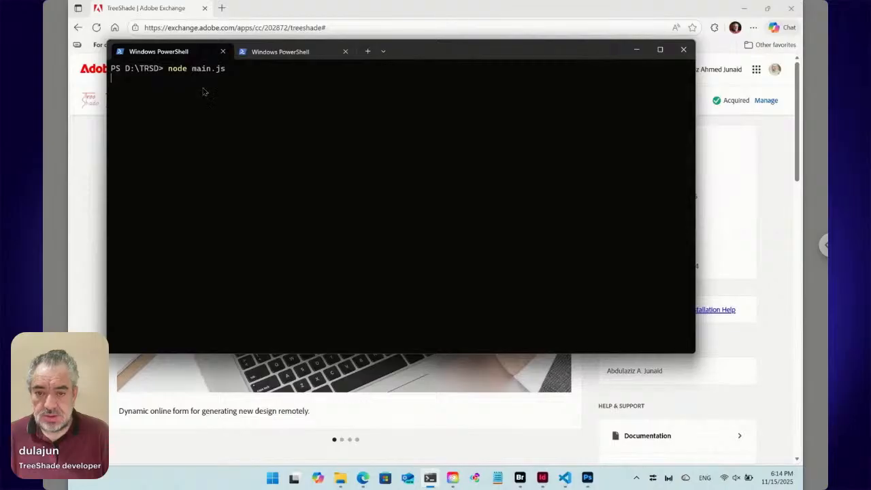
click(292, 53)
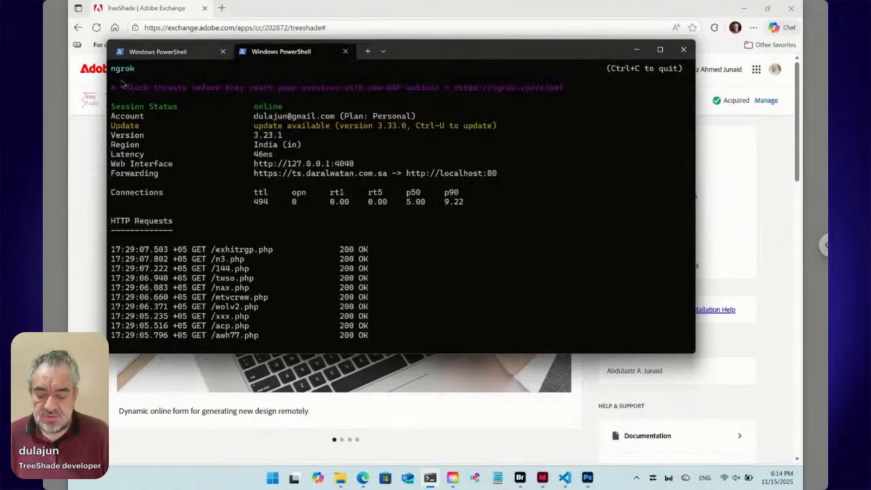
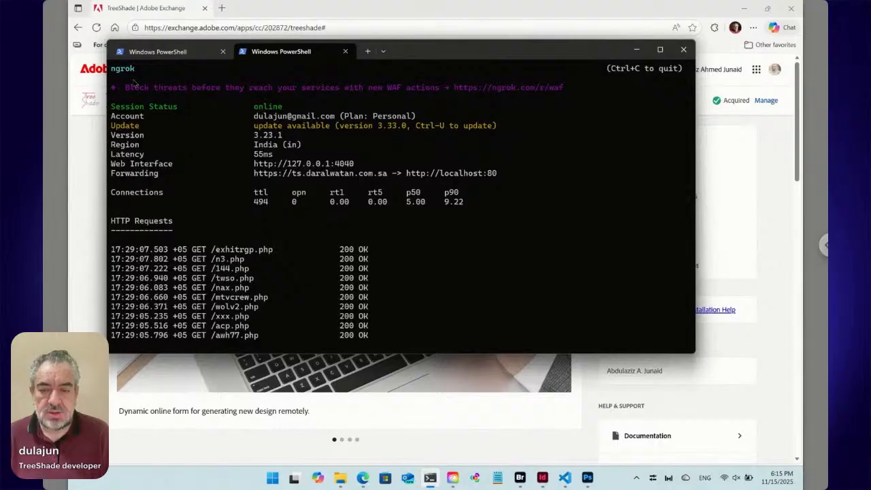
- Reposition the terminal window with the ngrok session so it uncovers the header of the TreeShade listing behind it
drag(429, 56, 474, 104)
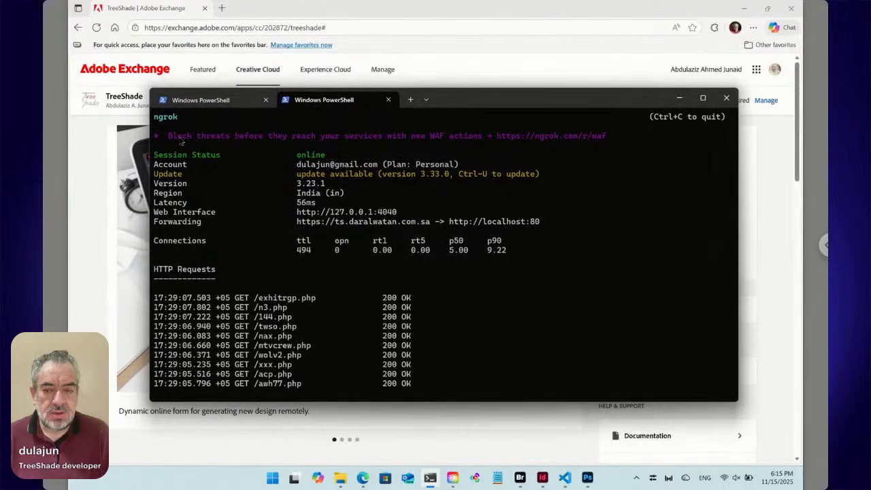
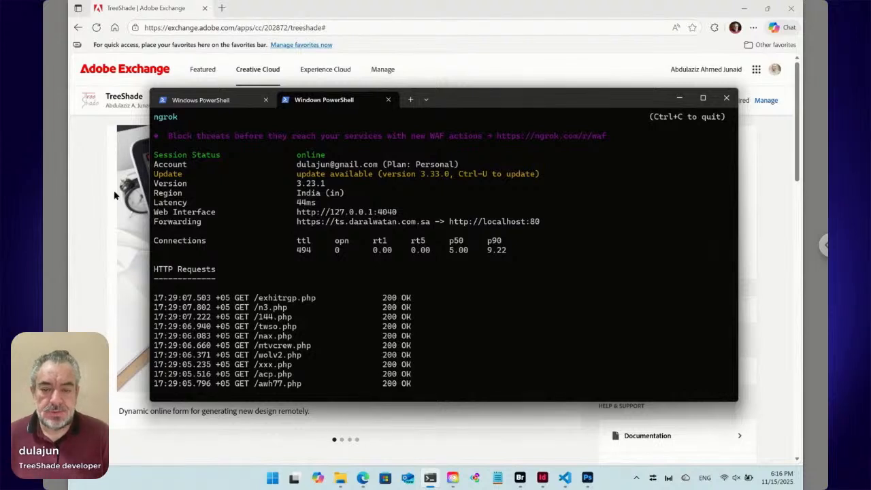
- Switch to Adobe Bridge, maximize its window, and open Event.indd from the TestC folder
click(118, 142)
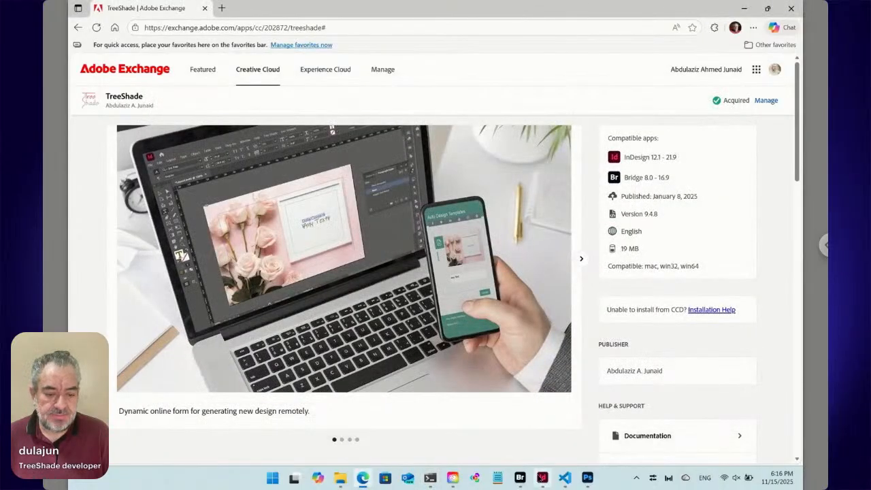
click(519, 480)
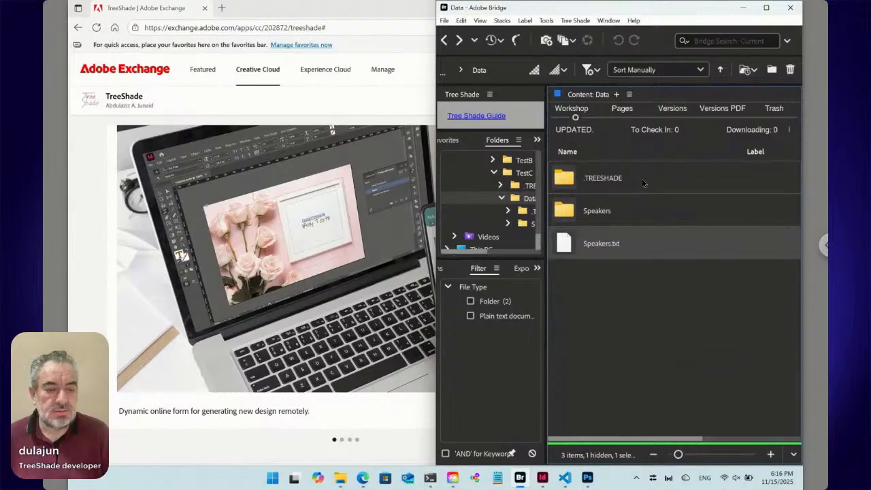
click(766, 8)
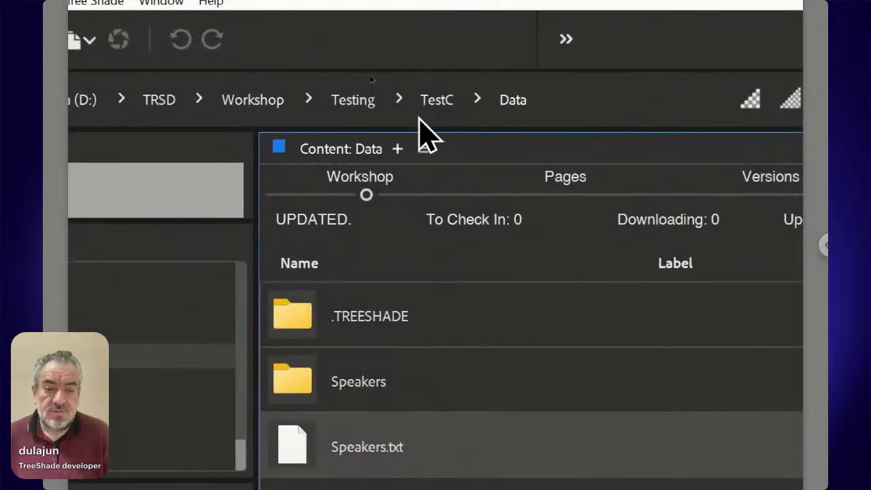
click(171, 116)
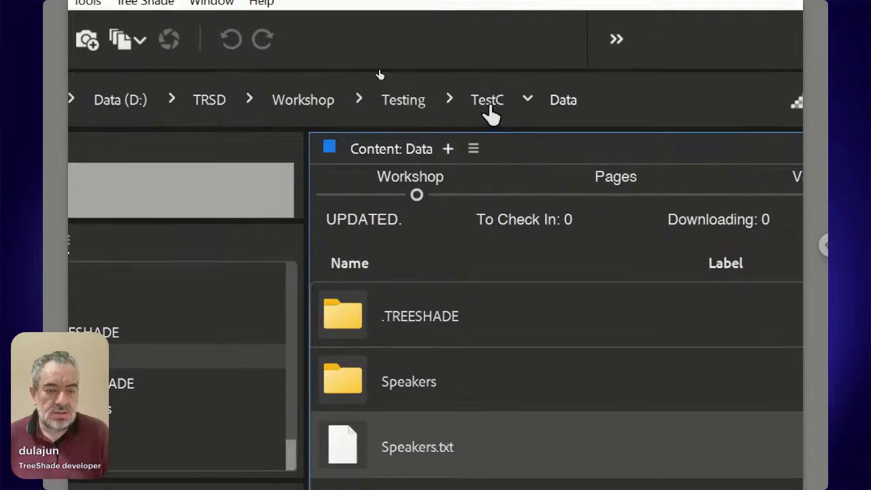
click(488, 107)
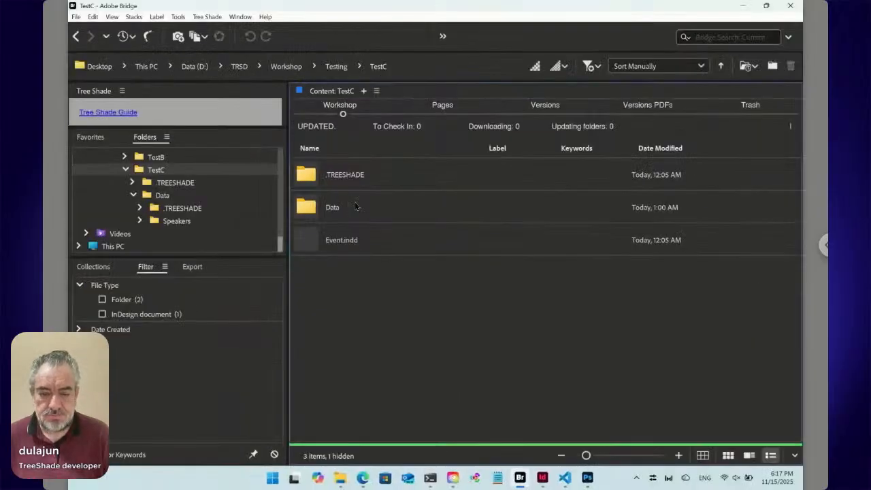
click(371, 241)
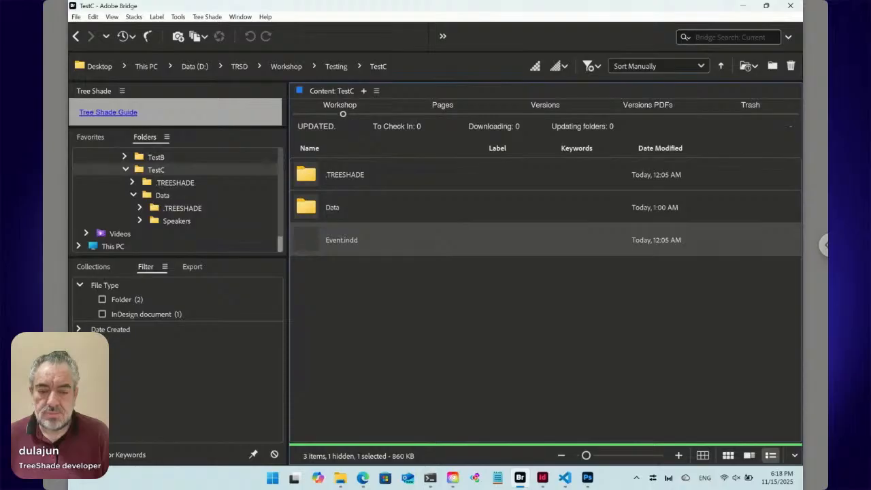
double_click(345, 241)
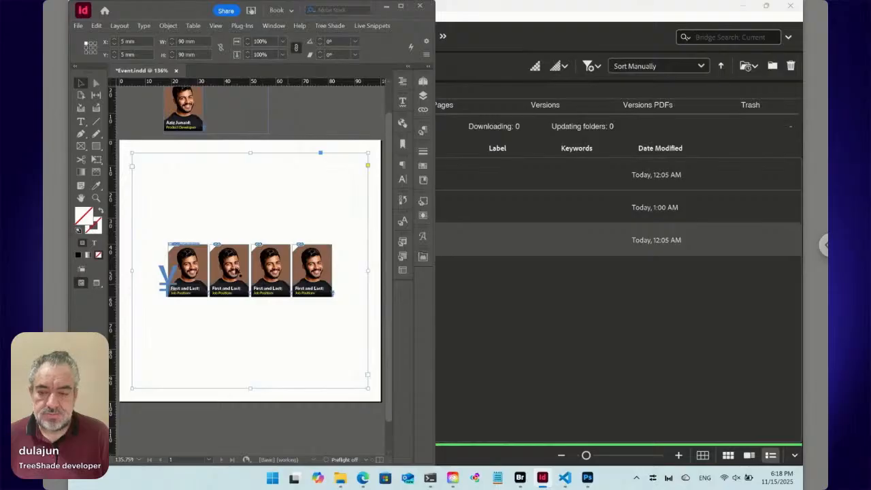
- Move the Data/Speakers text frame up 2.5 mm so it clears the first speaker card
click(96, 198)
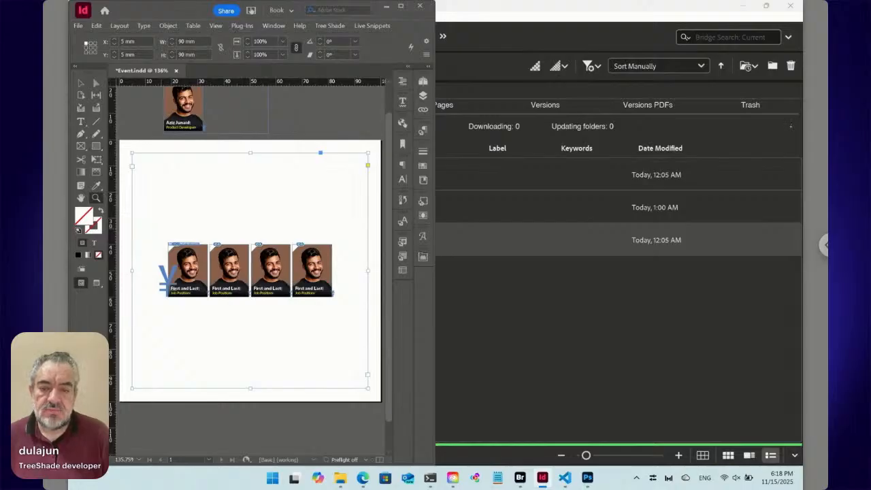
drag(154, 223, 236, 327)
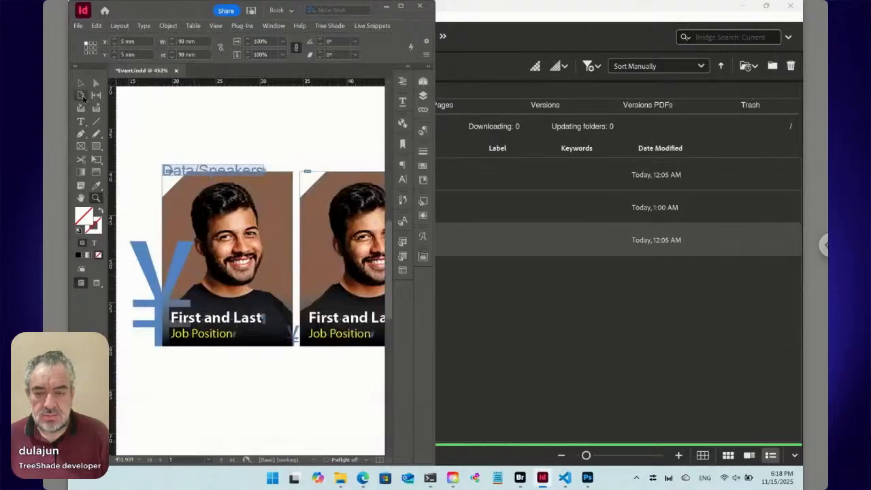
key(v)
click(204, 169)
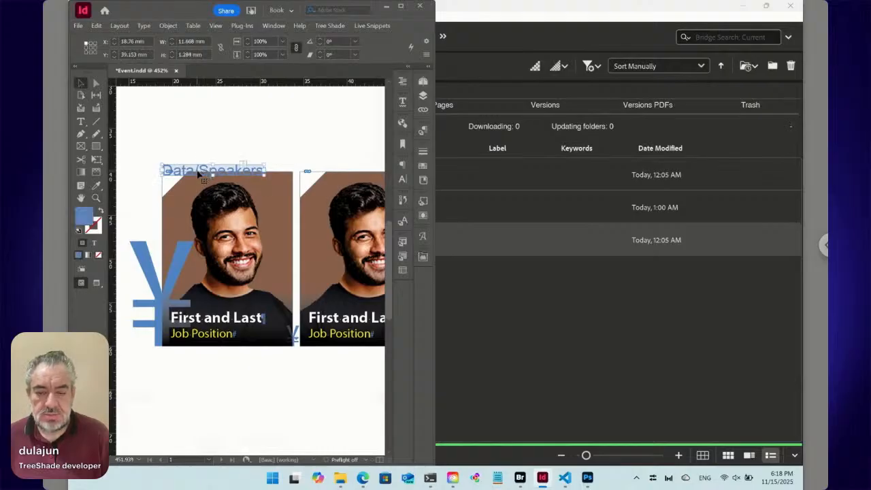
key(shift+Up)
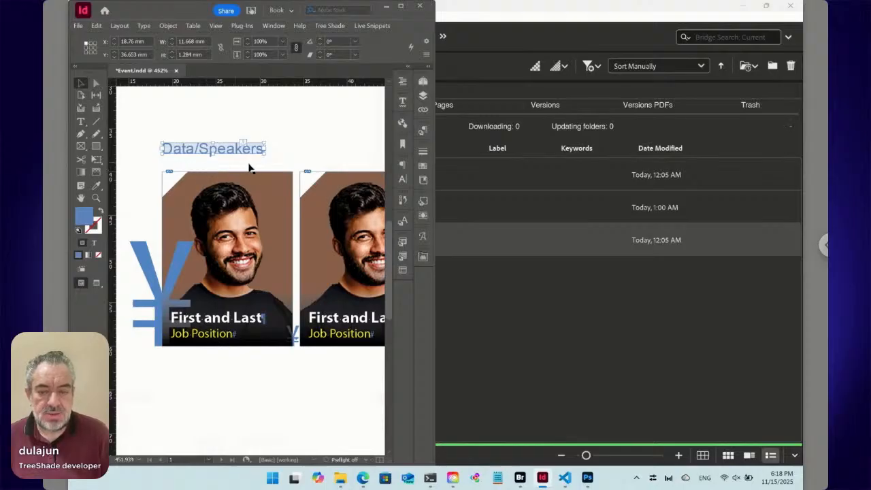
- Arrange the Bridge window side by side with the Event.indd document and open the Data folder
click(677, 317)
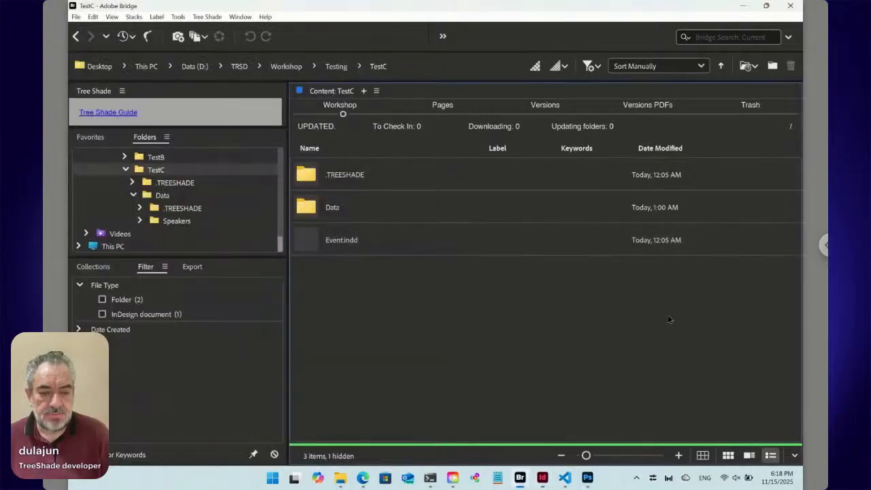
mouse_move(768, 8)
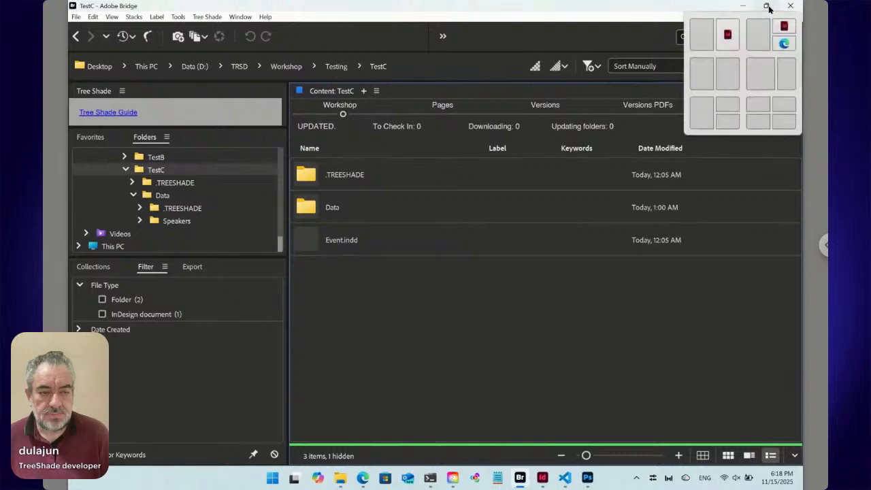
click(732, 66)
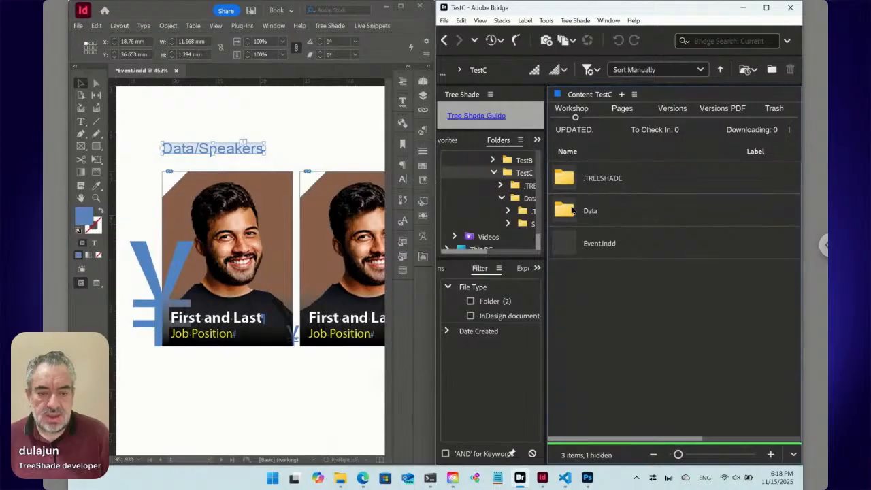
double_click(570, 212)
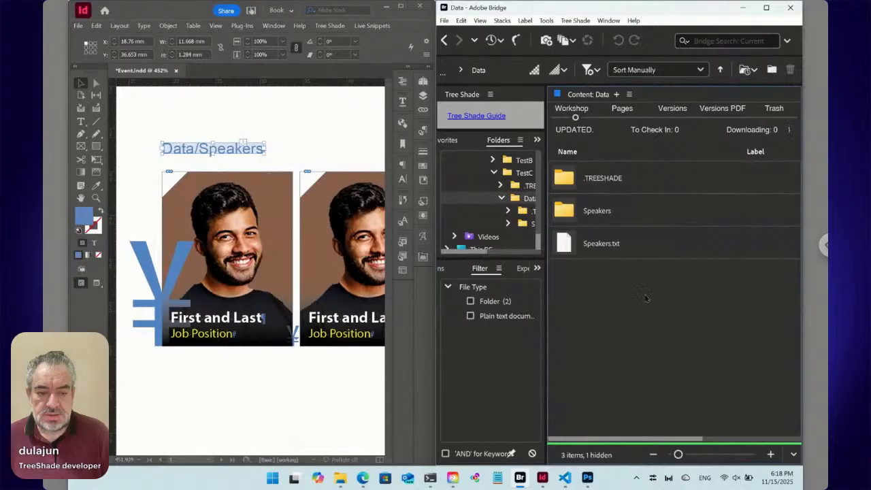
- Delete all the speaker cards from the text frame on the Event.indd page
click(80, 121)
click(243, 362)
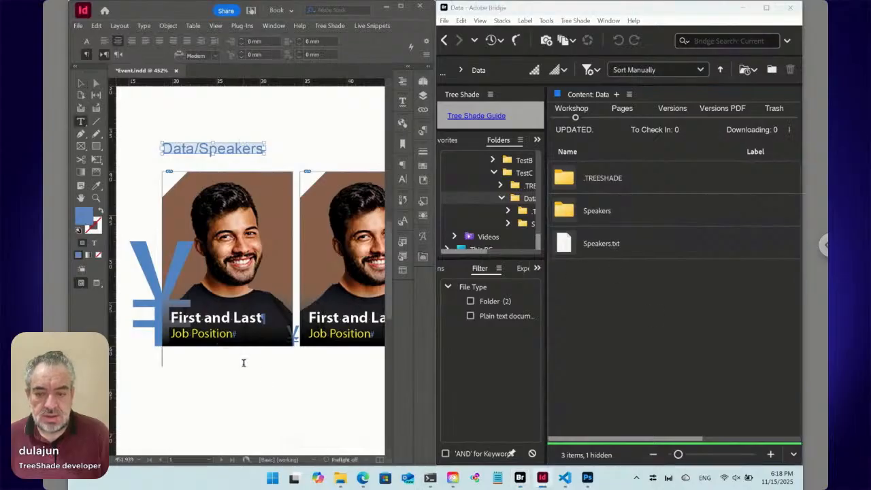
key(ctrl+a)
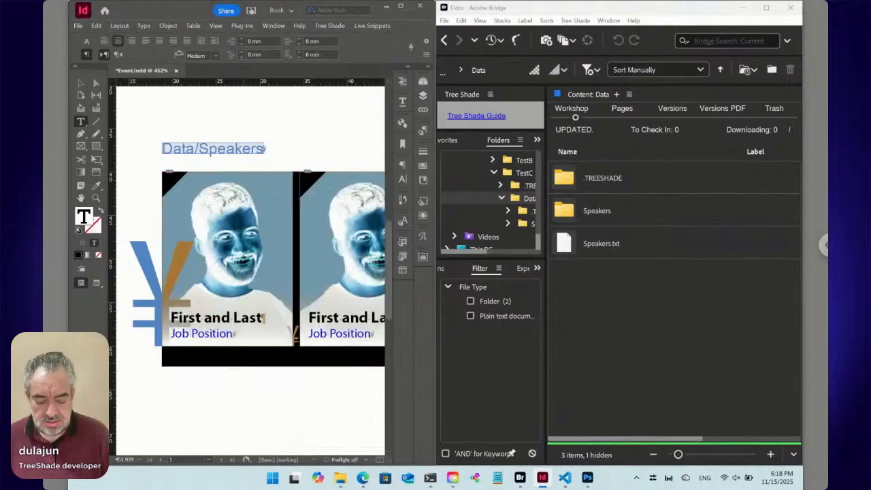
key(BackSpace)
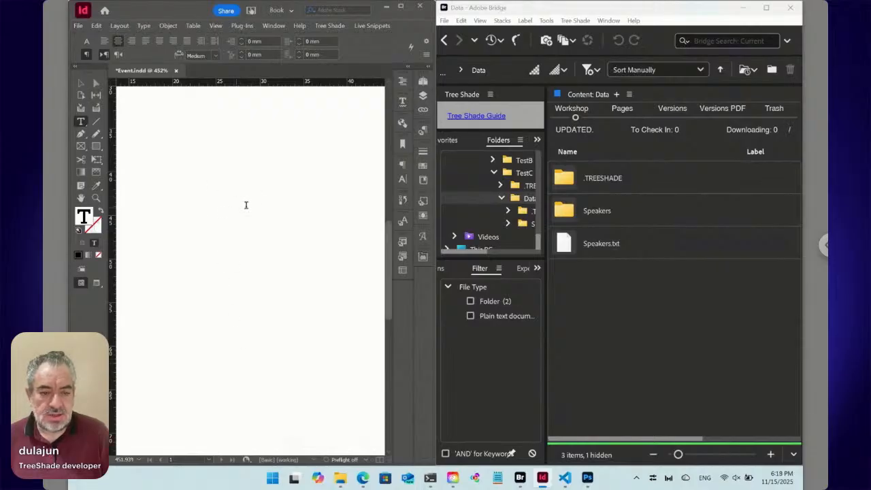
- Place Speakers.txt from the Data folder into the empty text frame of the InDesign document
click(574, 246)
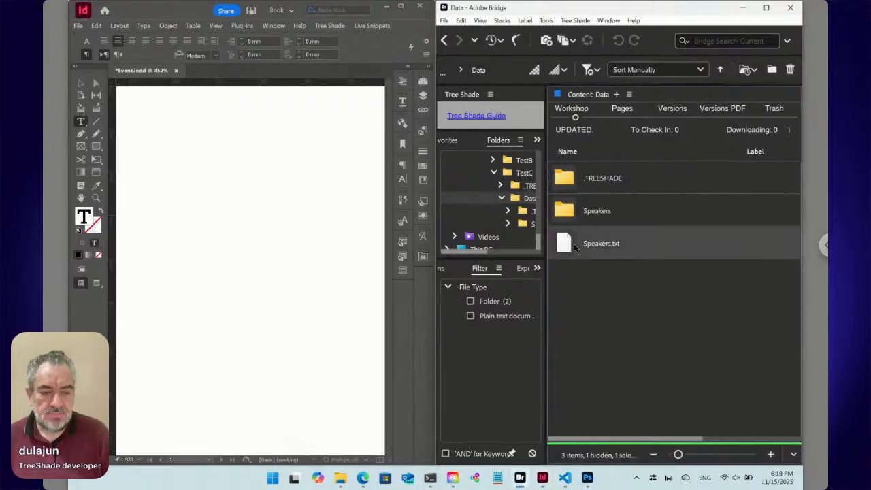
right_click(572, 244)
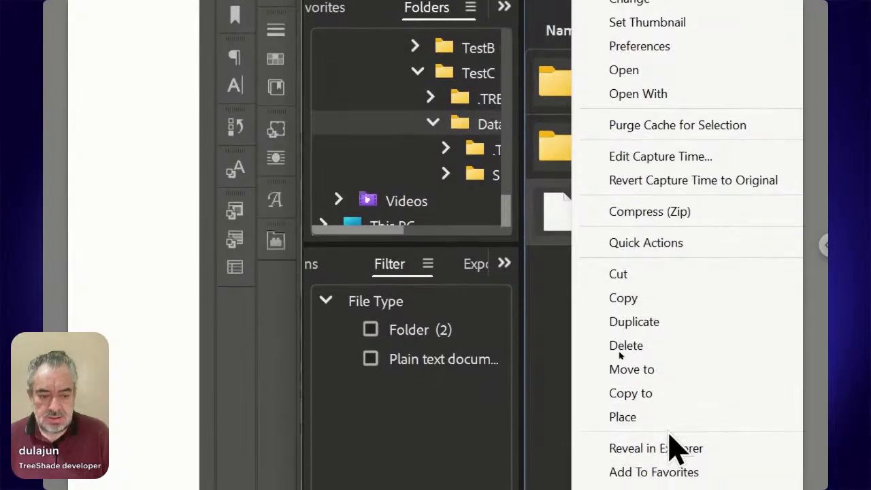
mouse_move(670, 424)
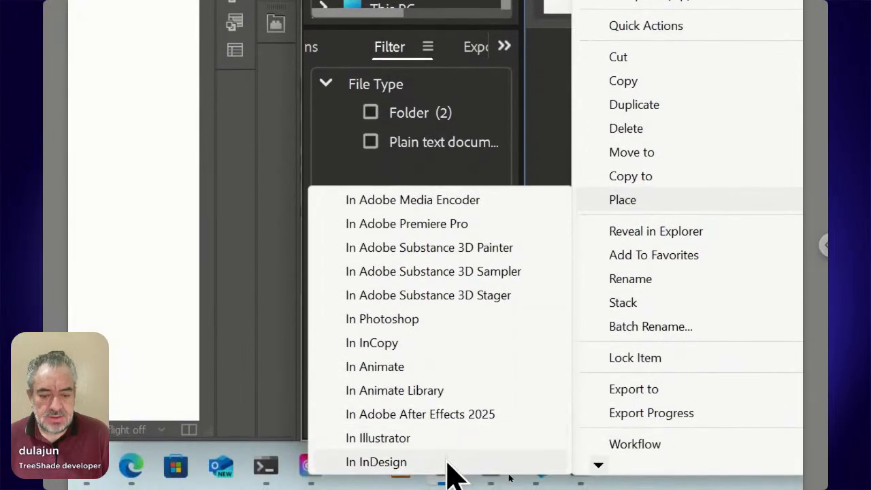
click(449, 465)
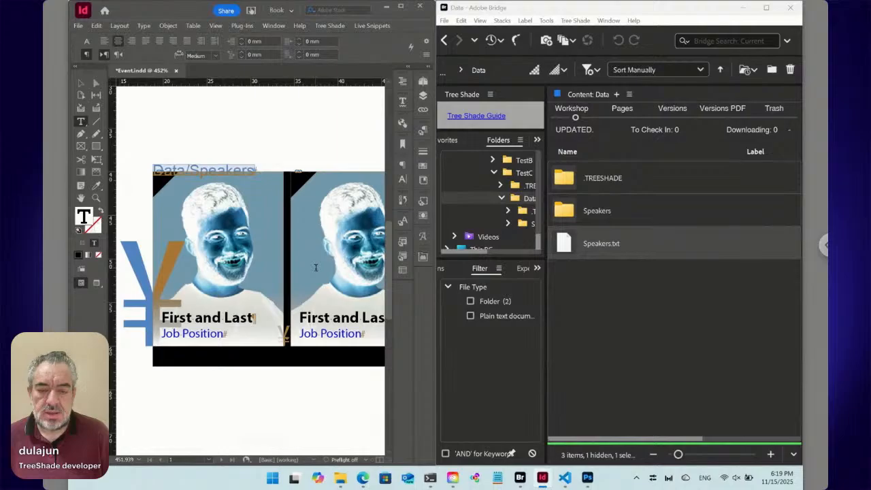
click(288, 360)
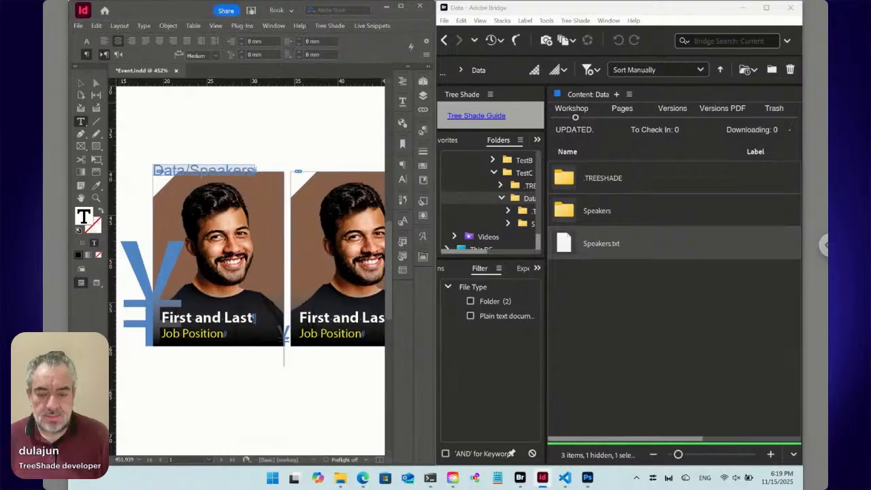
key(ctrl+0)
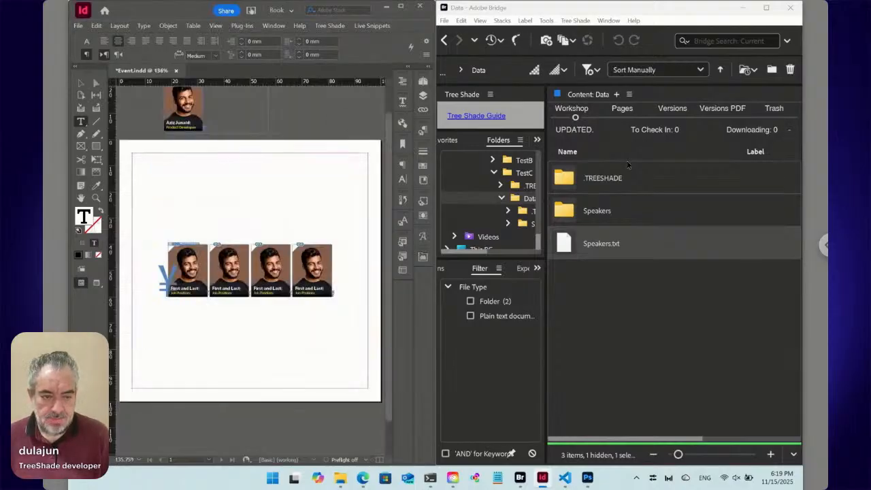
- Open the Speakers folder in Bridge and examine its entries alongside the four speaker cards in Event.indd
double_click(615, 214)
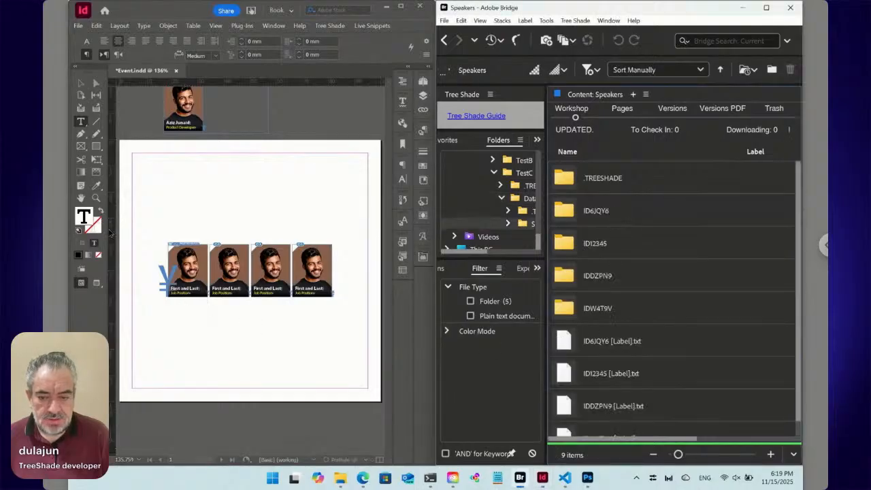
click(97, 197)
drag(150, 232, 336, 339)
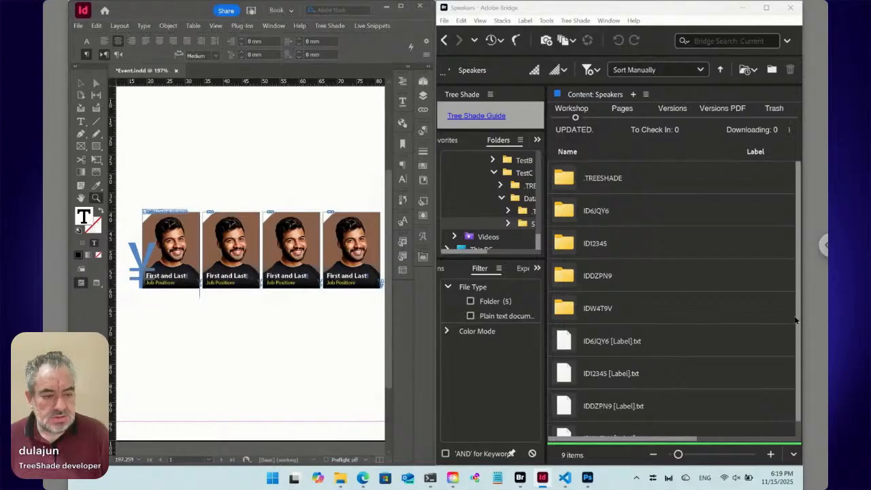
drag(798, 320, 795, 393)
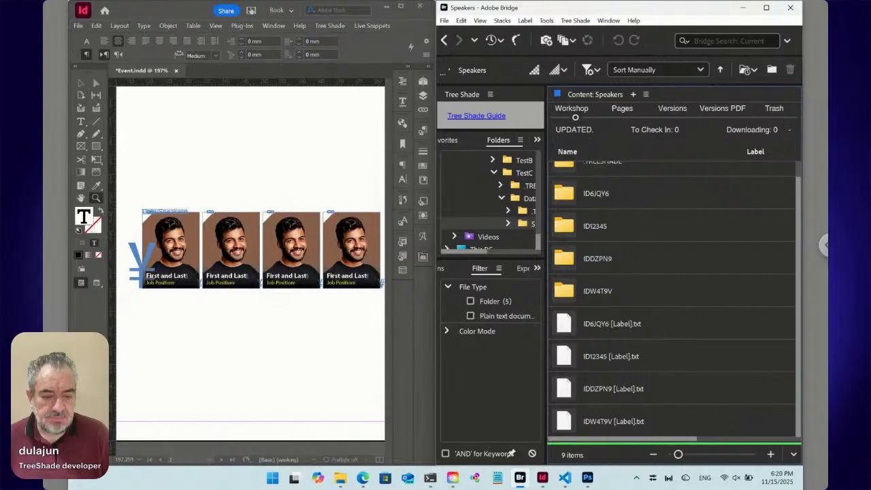
- Move ID6JQY6 [Label].txt, IDDZPN9 [Label].txt and IDW4T9V [Label].txt to the Tree Shade trash together with their paired folders
click(609, 364)
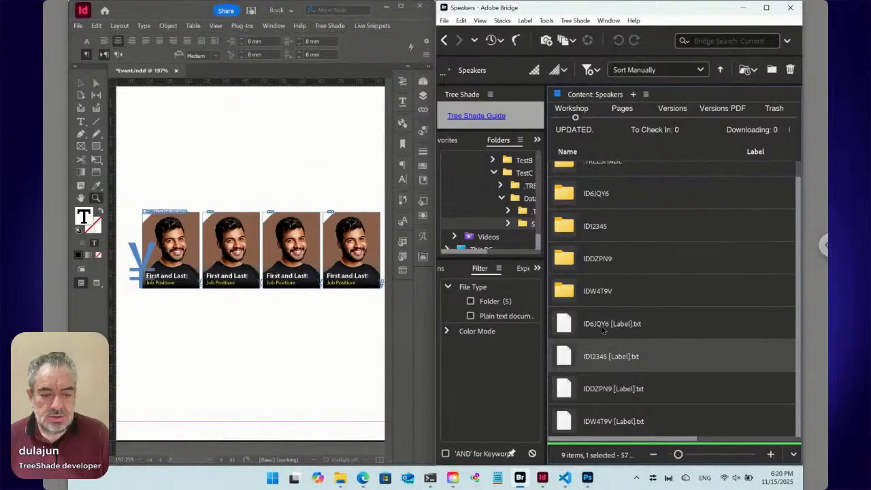
click(601, 326)
ctrl+click(602, 396)
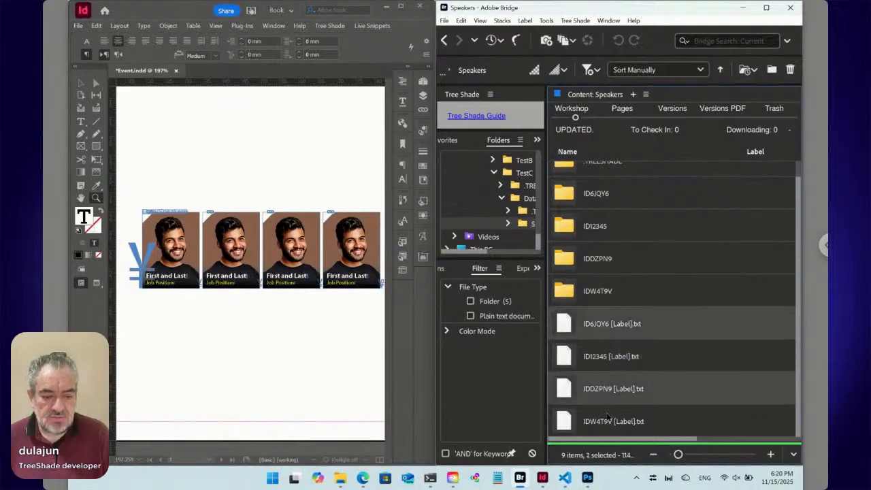
ctrl+click(607, 416)
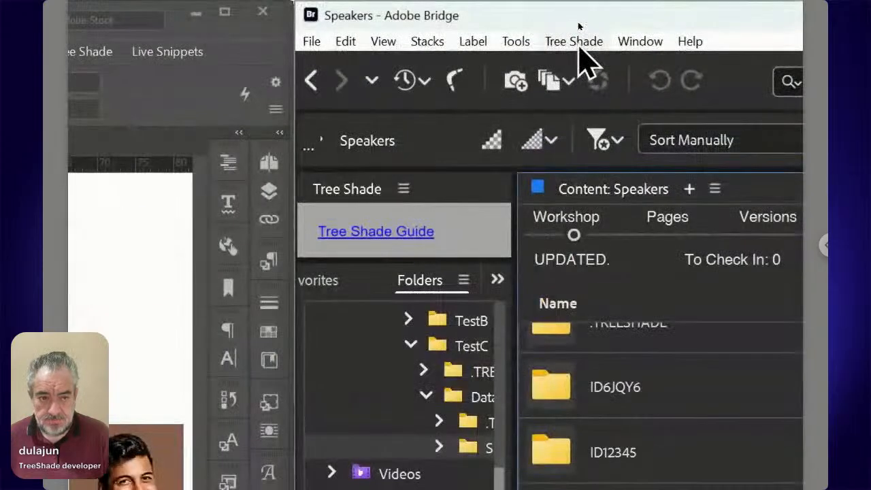
click(575, 21)
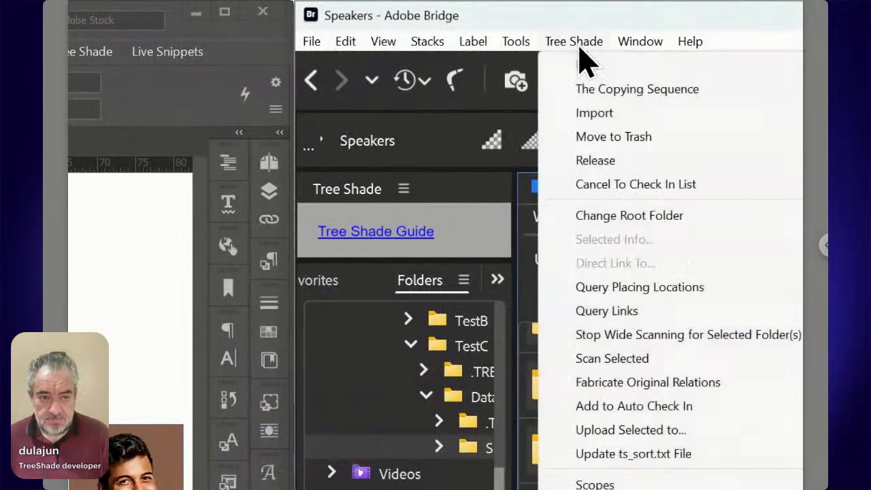
click(592, 140)
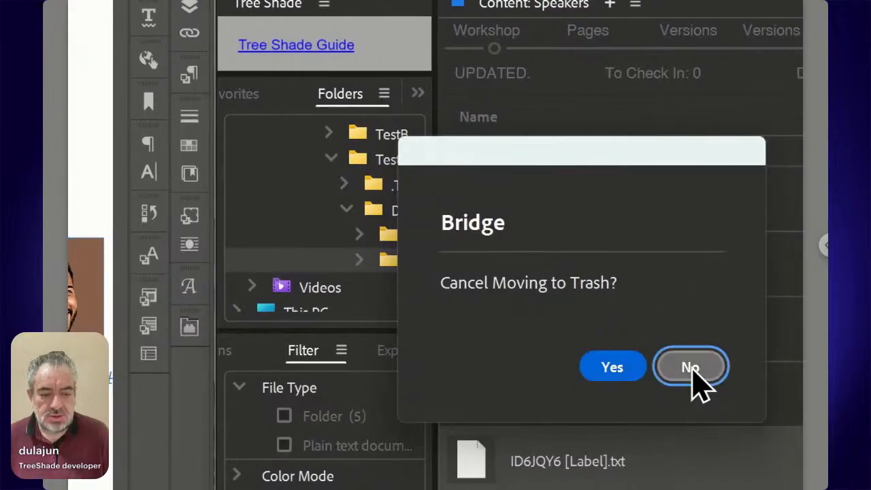
click(690, 368)
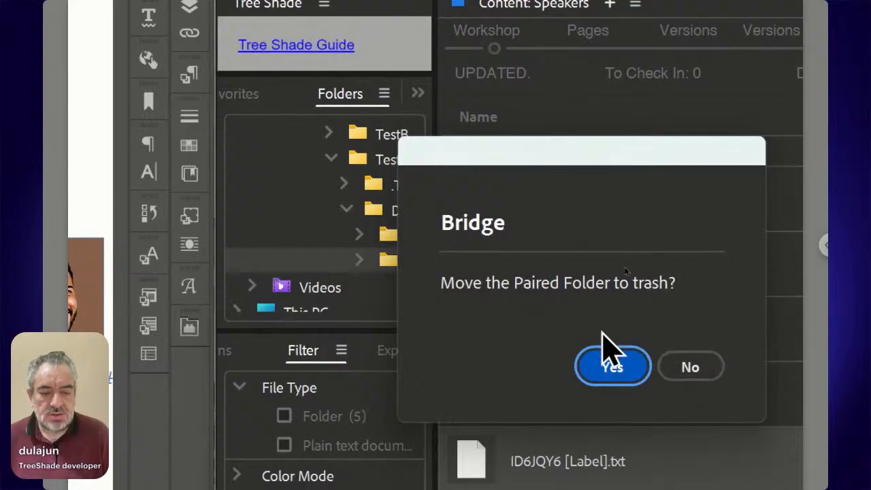
drag(515, 156, 719, 195)
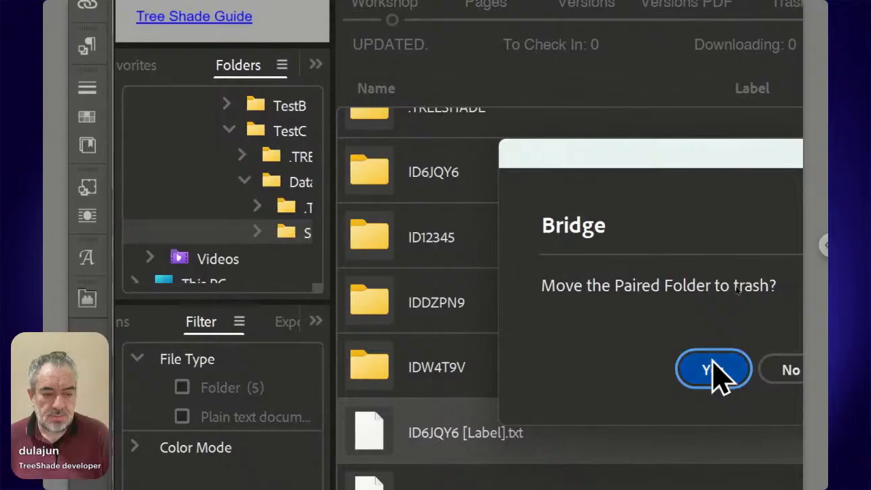
click(716, 367)
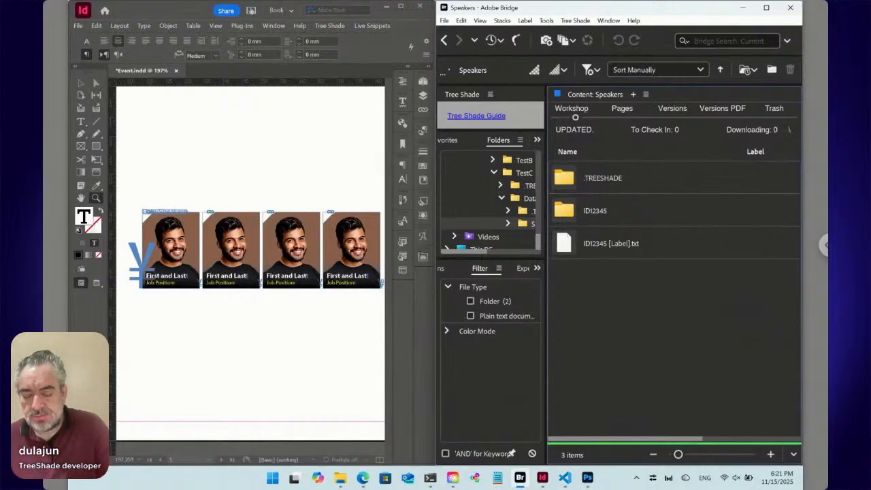
- Update all live snippets in Event.indd, deselect everything and fit the whole page in the window
click(372, 26)
mouse_move(385, 89)
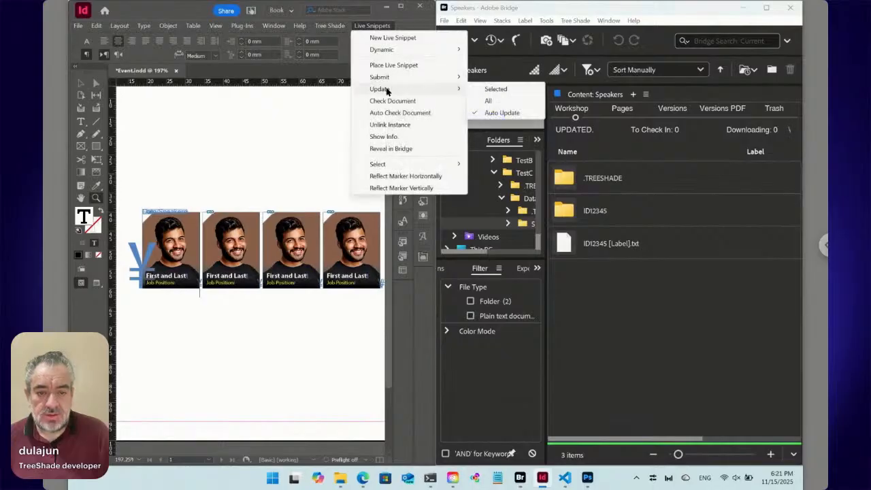
click(508, 104)
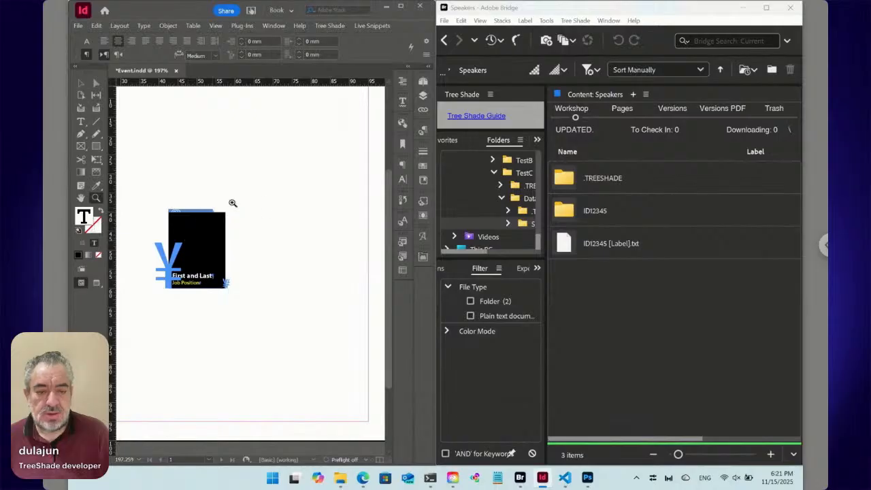
key(ctrl+shift+a)
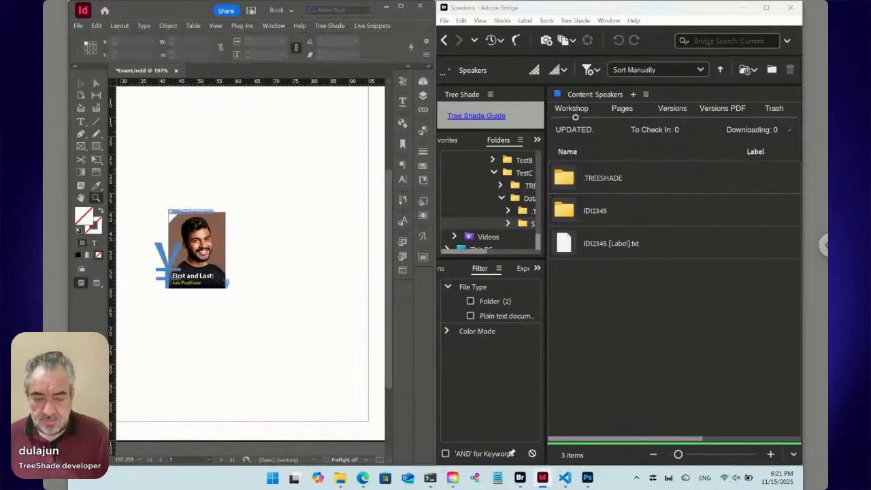
key(ctrl+0)
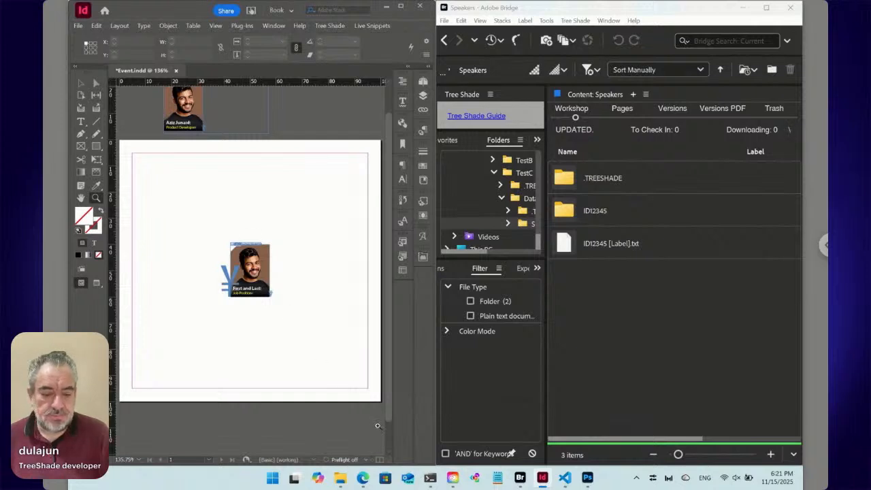
- Save Event.indd and accept checking it in
mouse_move(363, 478)
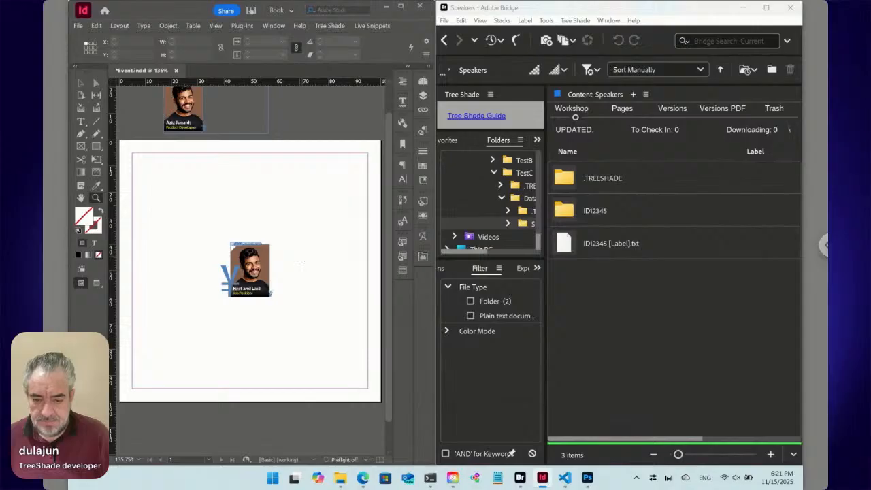
key(ctrl+w)
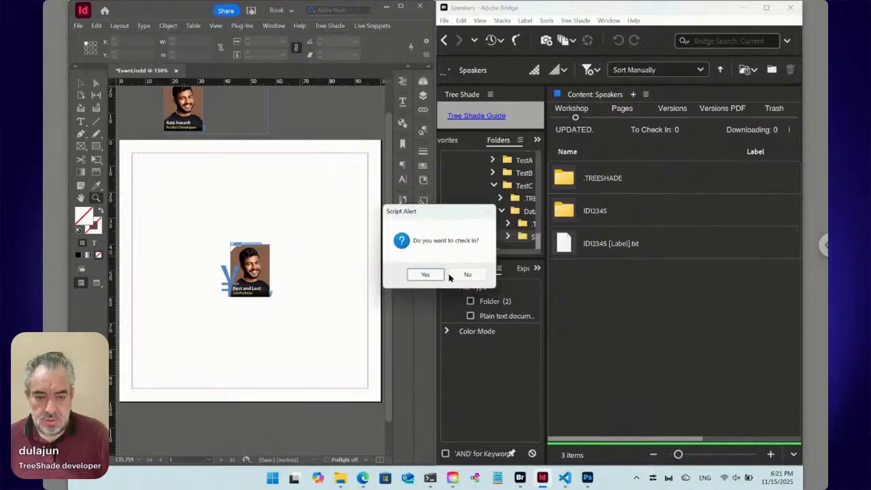
click(425, 274)
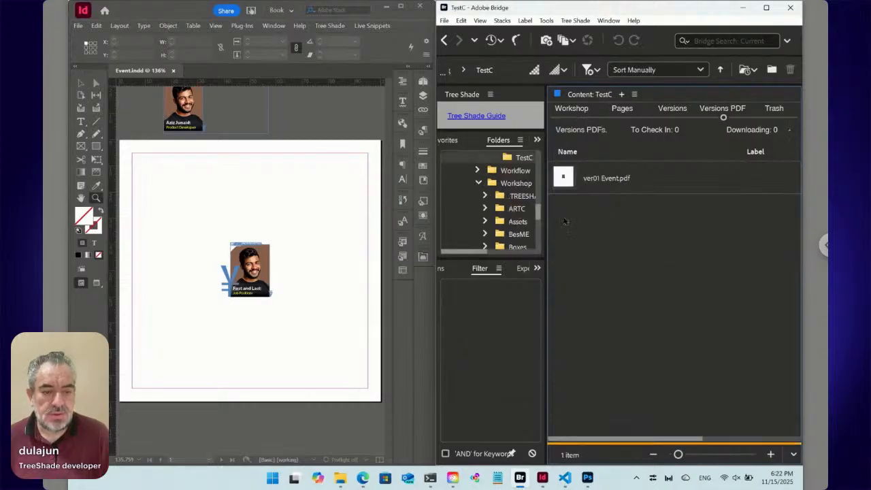
- Examine ver01 Event.pdf in the TestC folder of Versions PDFs using a maximized Bridge window
click(564, 178)
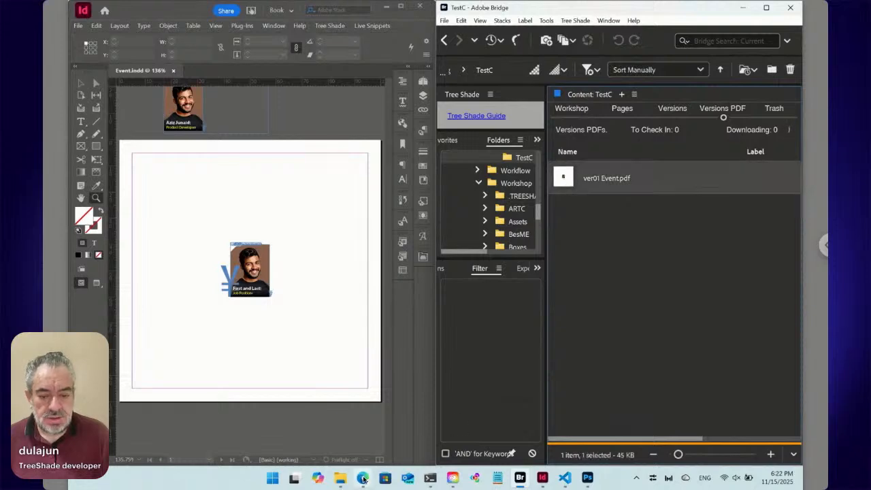
click(349, 429)
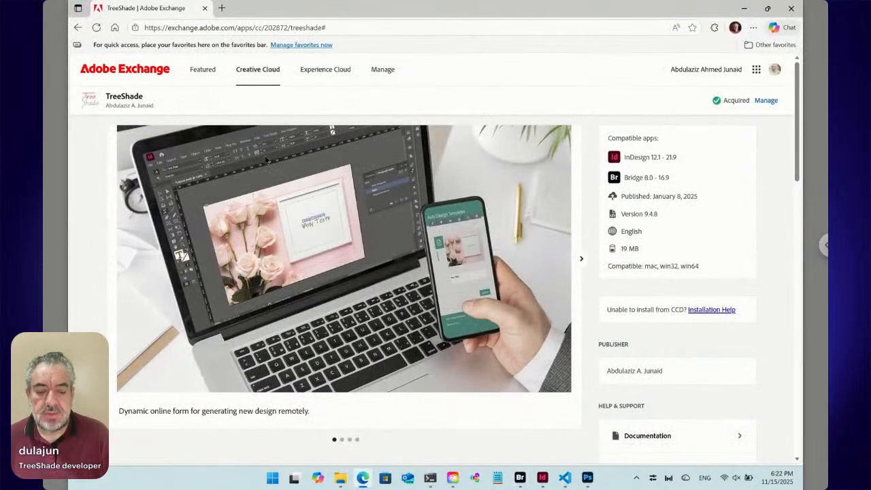
mouse_move(520, 478)
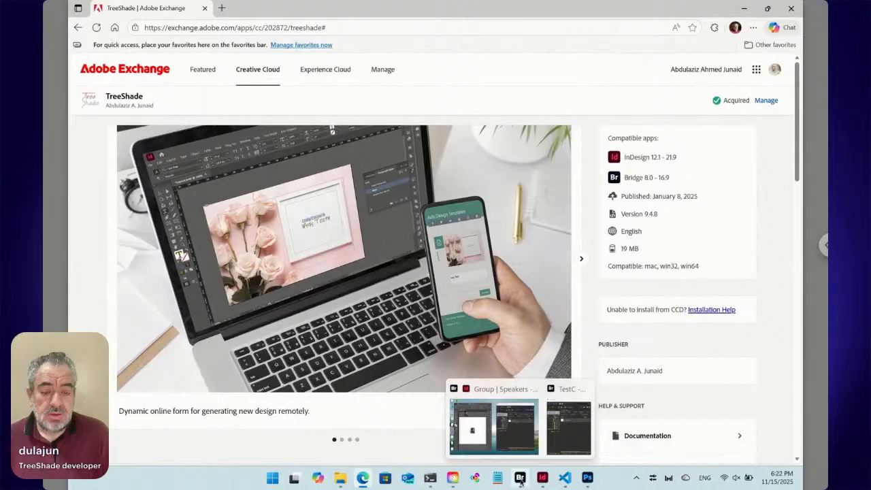
click(521, 479)
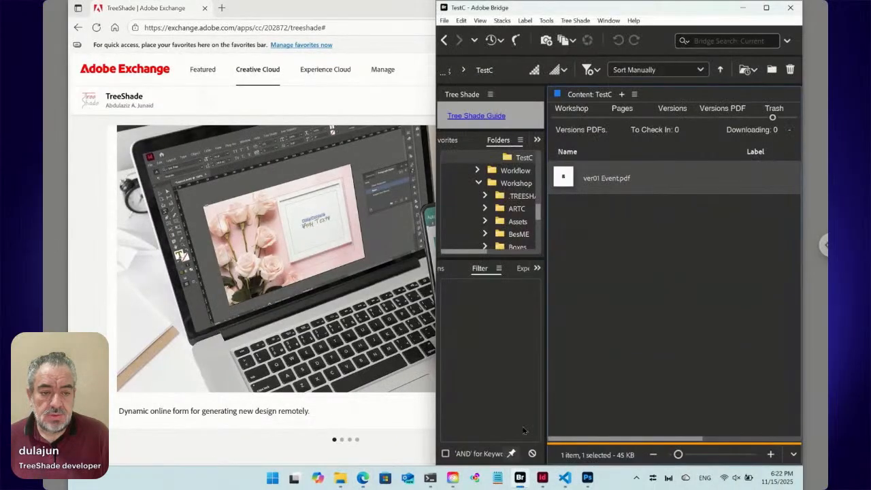
click(766, 7)
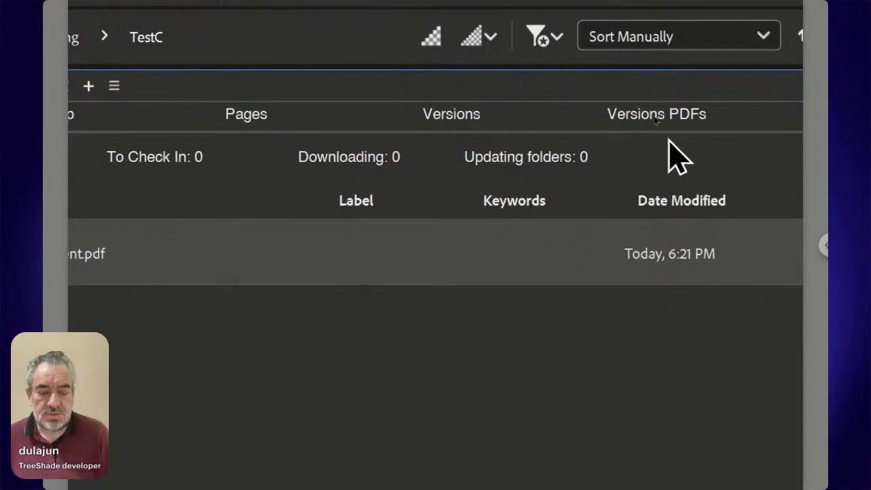
click(655, 121)
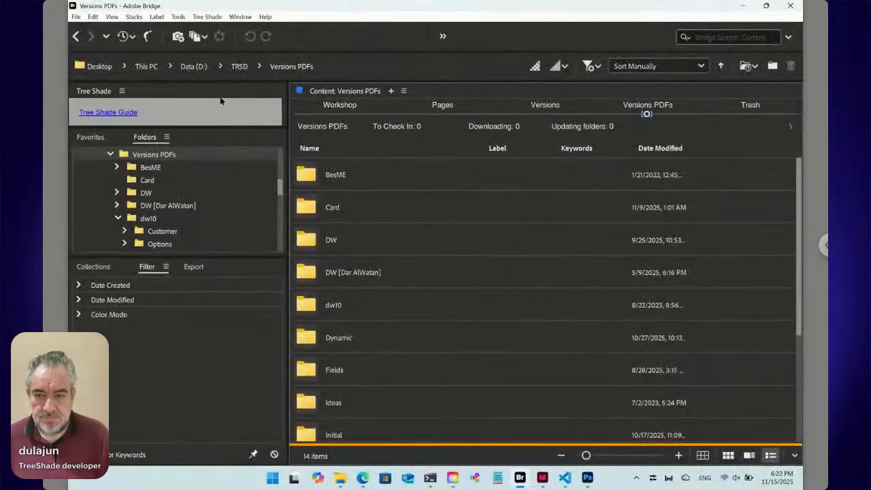
click(77, 37)
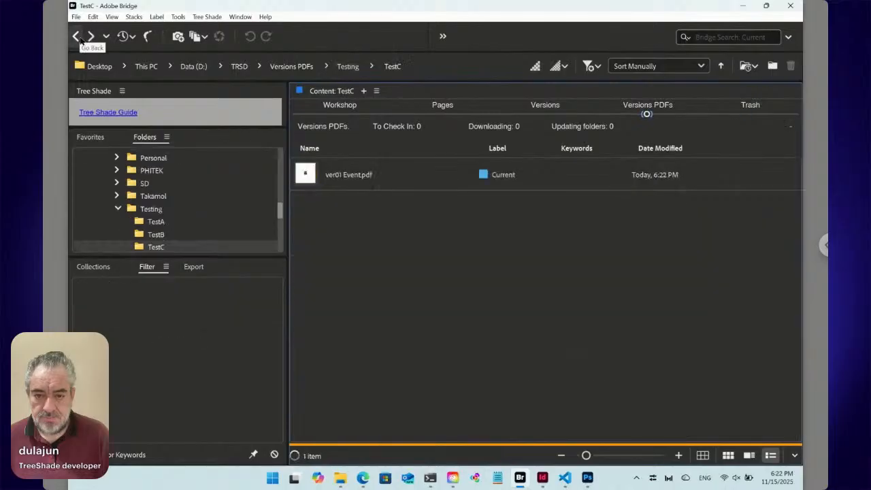
click(334, 177)
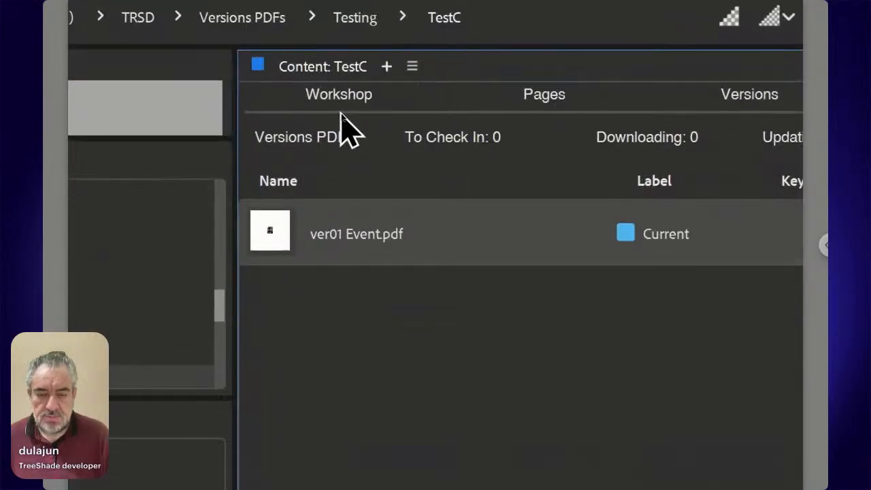
- Create a new Tree Shade Online file named Online ts_key in the TestC folder of the Workshop and select it
click(341, 111)
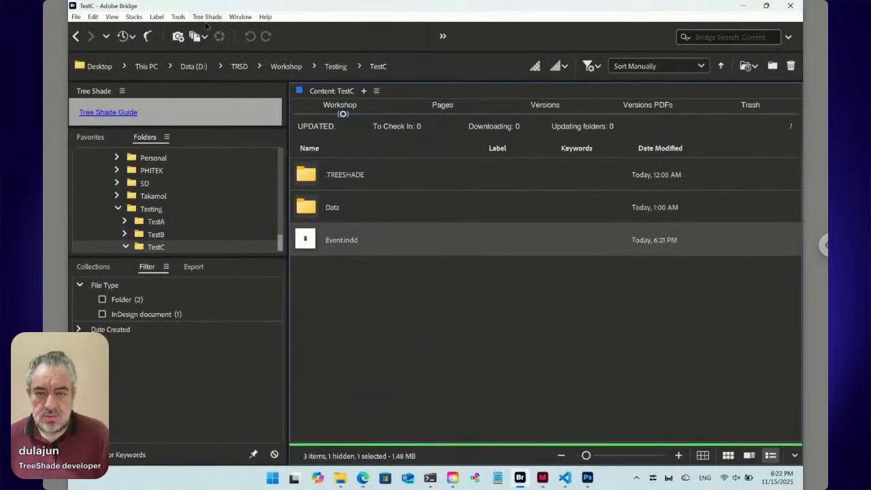
click(206, 17)
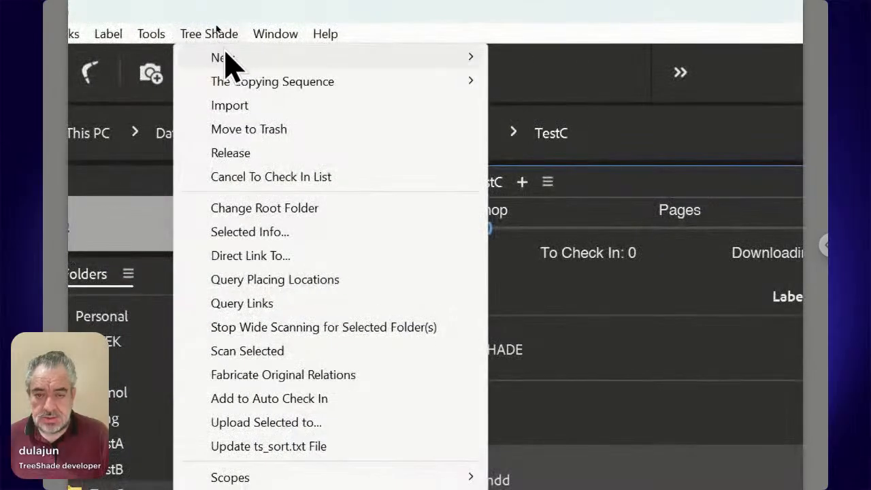
mouse_move(224, 58)
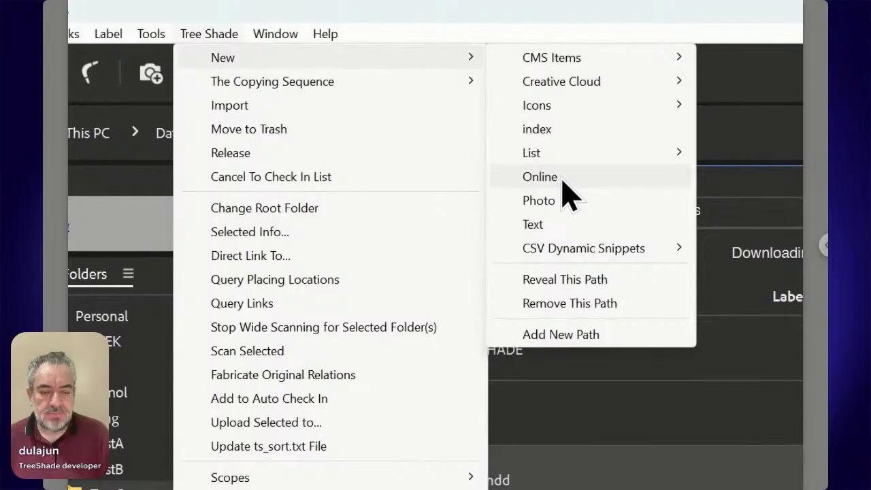
click(562, 178)
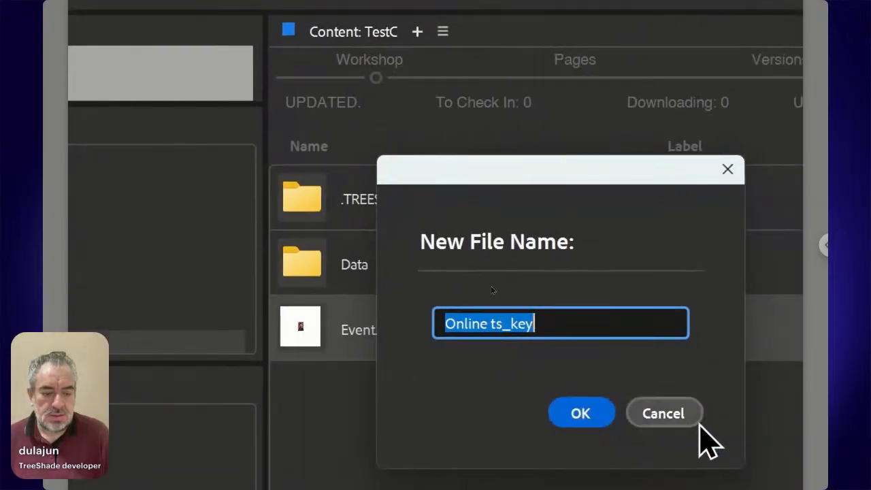
click(589, 414)
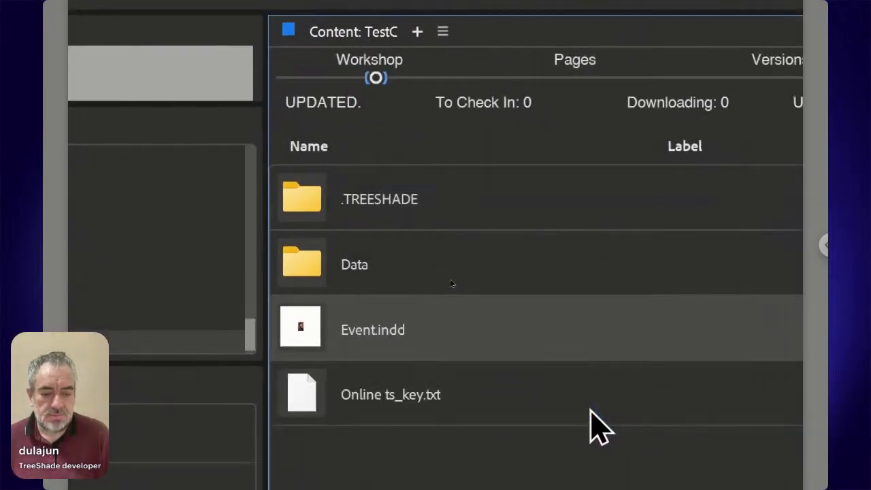
click(410, 408)
- Switch to InDesign to check in Event.indd again, and compare TestC's Versions PDFs, Workshop and Versions entries in Bridge
key(alt+Tab)
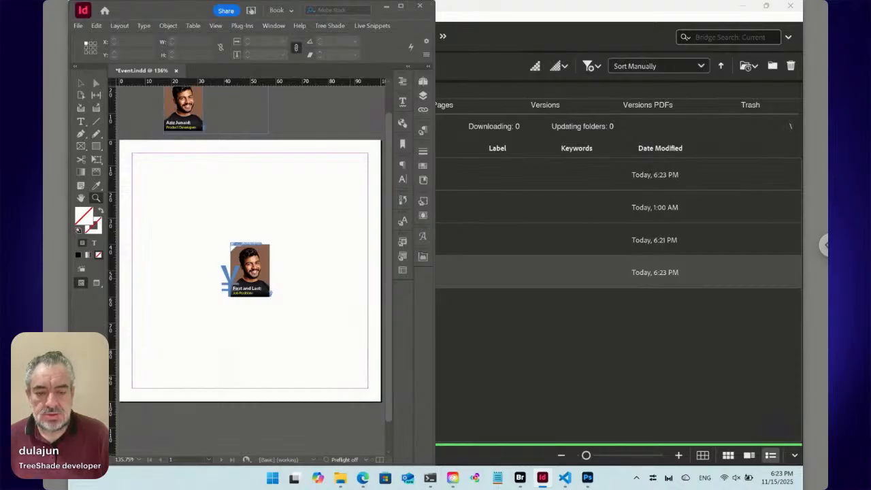
key(alt+Tab)
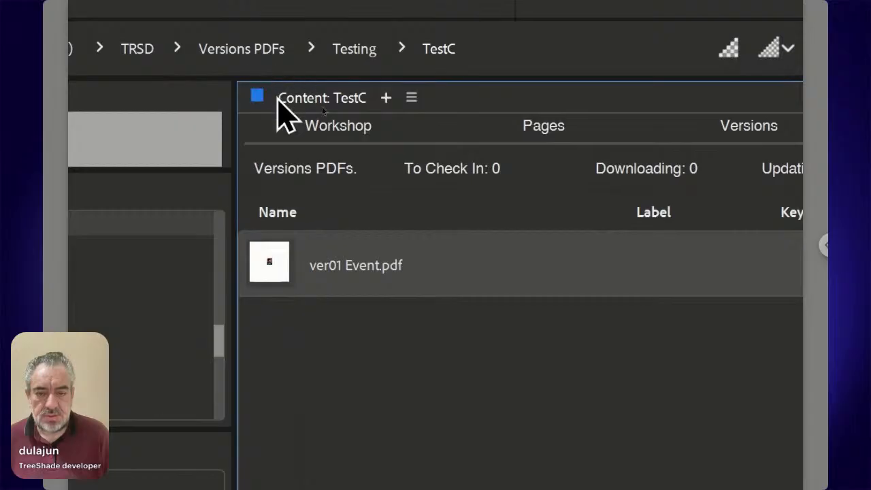
click(344, 144)
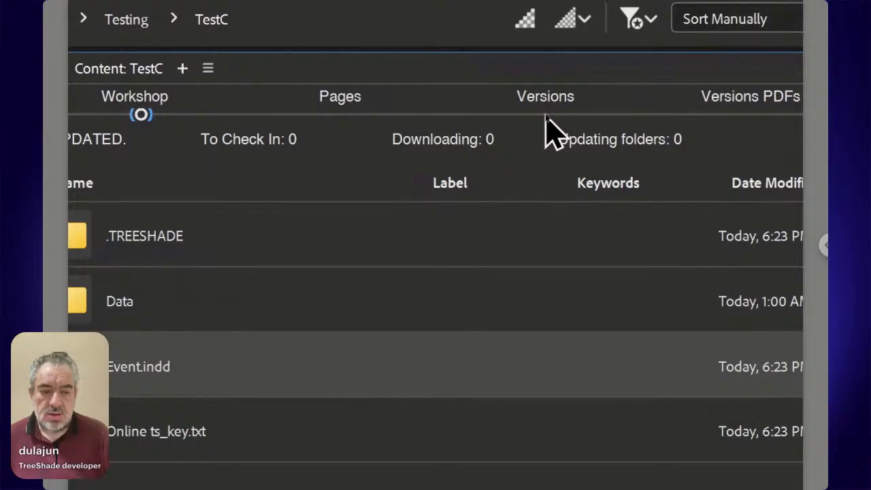
click(545, 114)
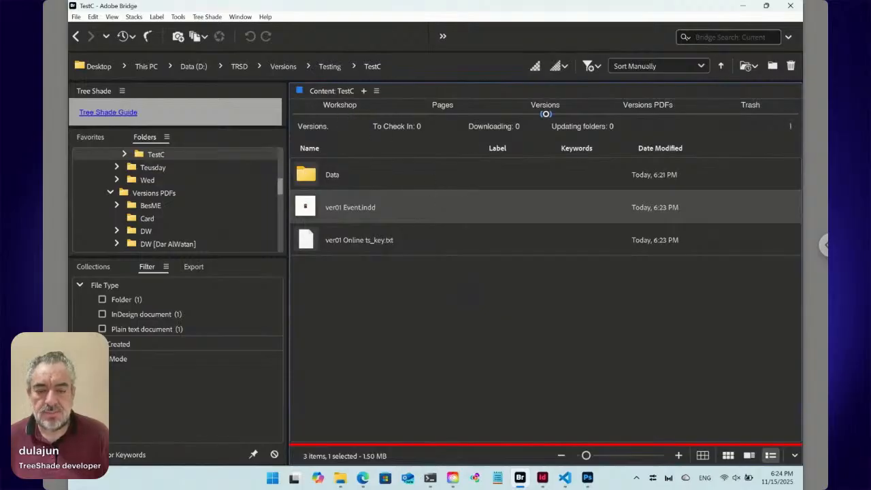
click(341, 114)
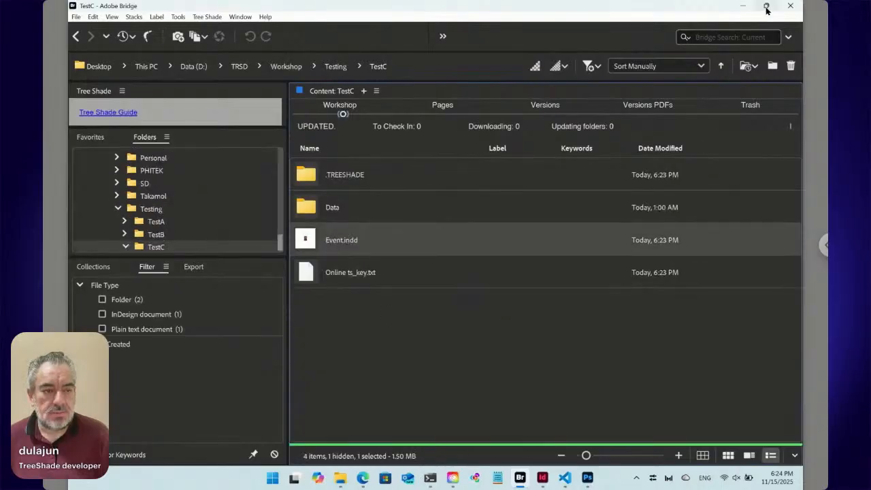
- Tile Bridge to half the screen and open the online form from Online ts_key.txt in the browser
mouse_move(766, 10)
click(730, 72)
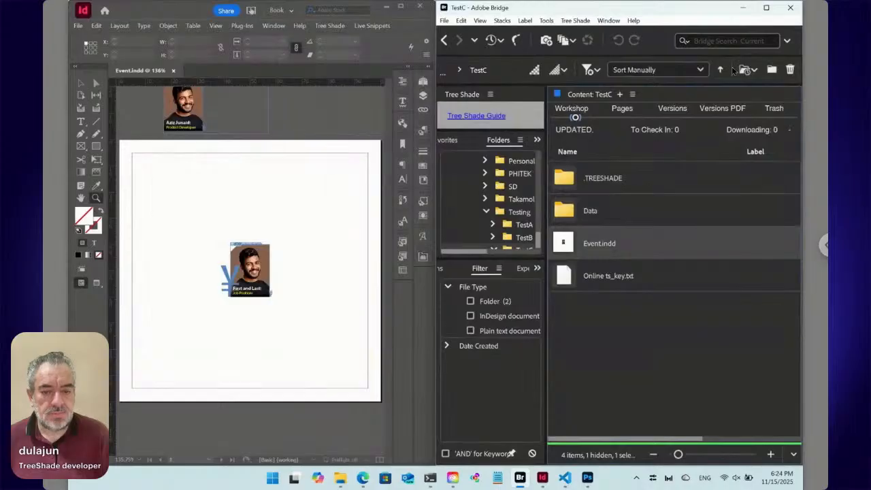
click(363, 478)
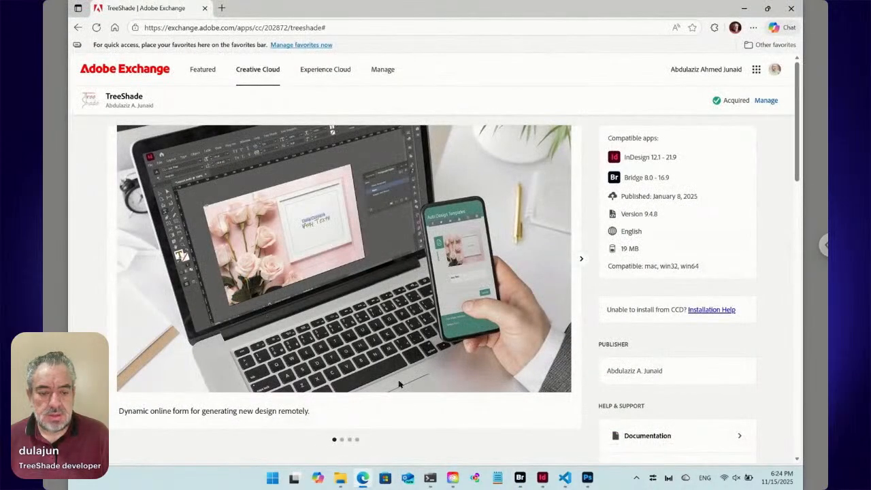
click(520, 478)
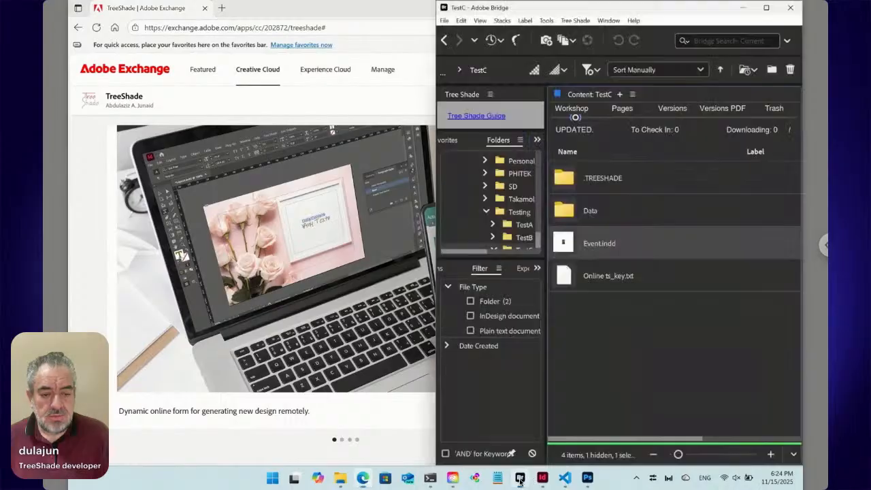
click(601, 280)
double_click(575, 278)
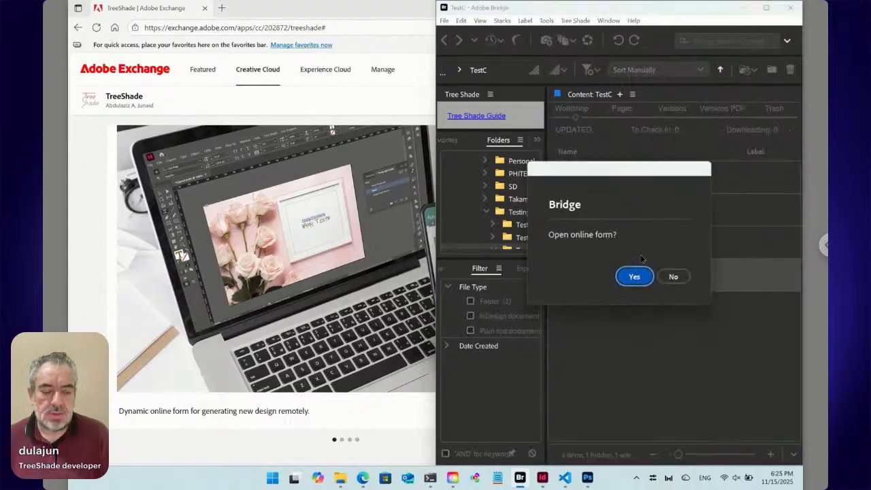
click(638, 276)
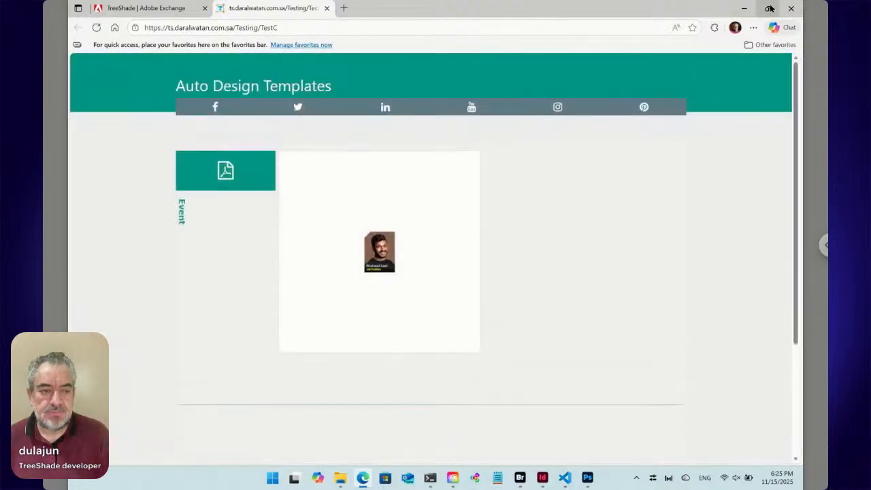
- Tile the browser beside Bridge and reload the TestC online form page
mouse_move(769, 8)
click(701, 38)
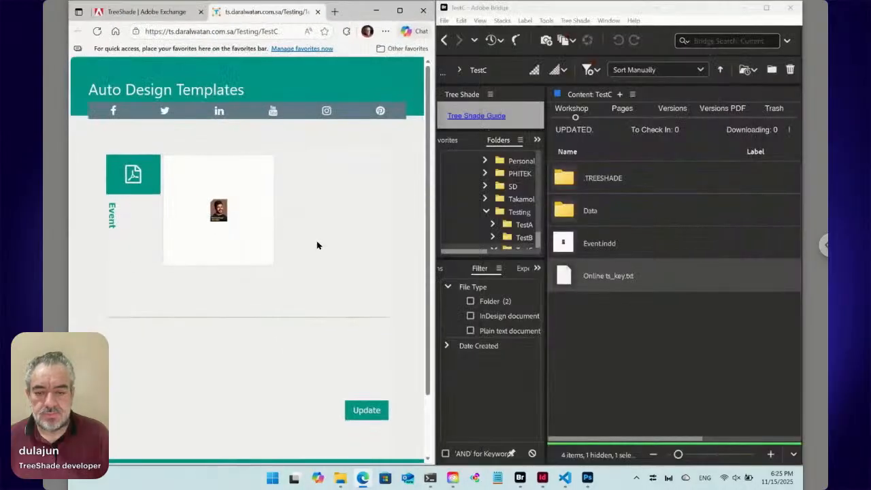
click(97, 30)
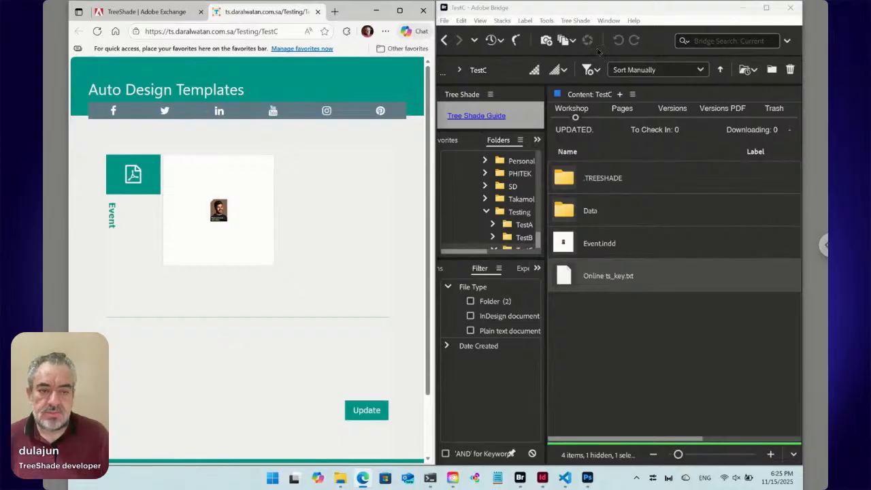
- Create a new Tree Shade Text file named Data in the TestC folder in Bridge
click(576, 21)
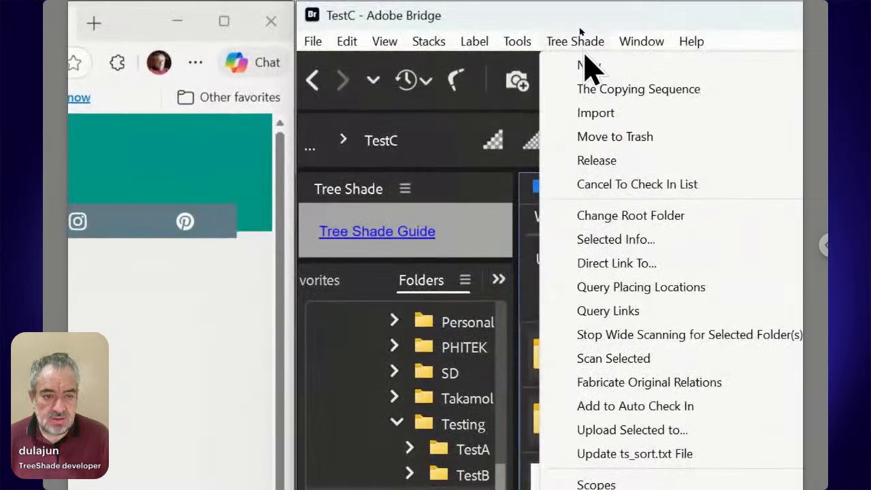
mouse_move(583, 34)
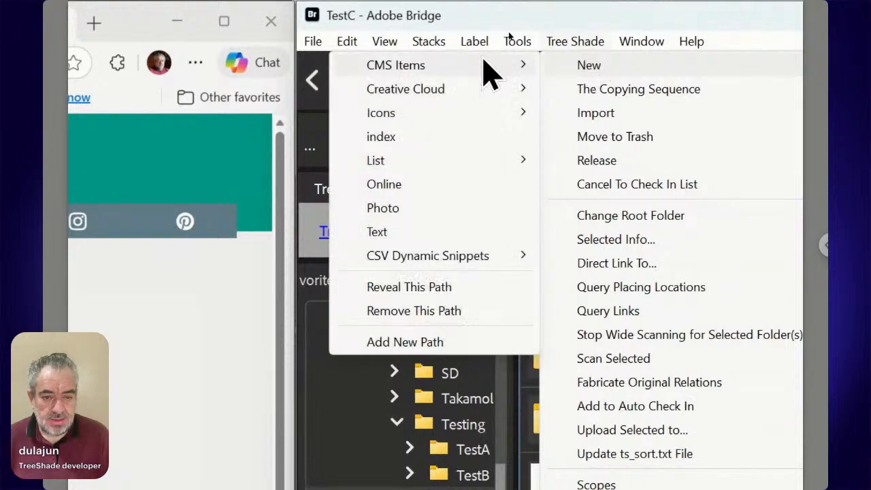
click(400, 235)
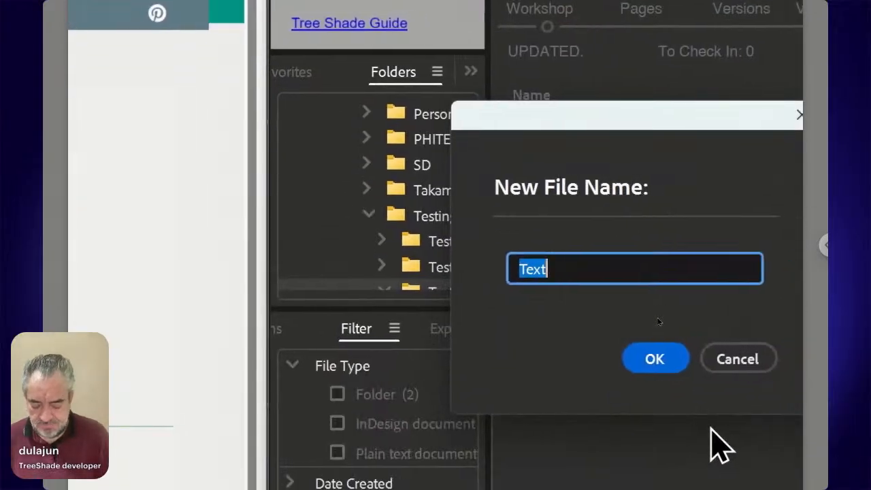
text(Data)
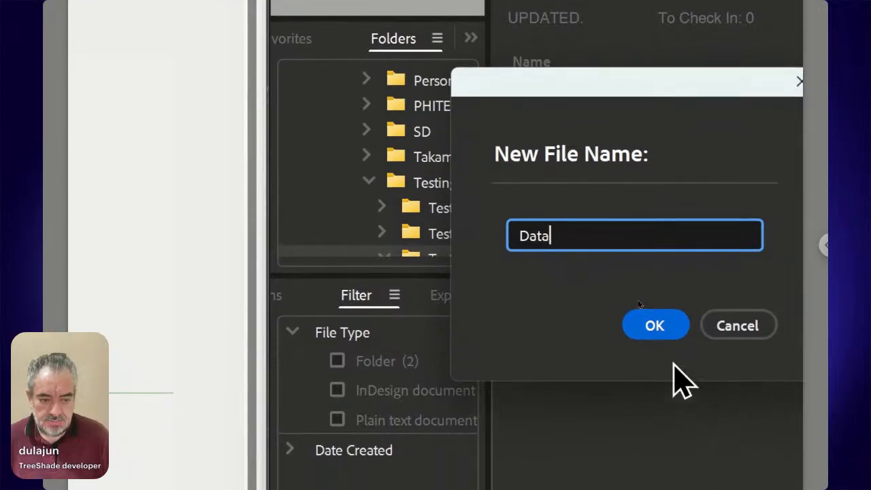
click(667, 332)
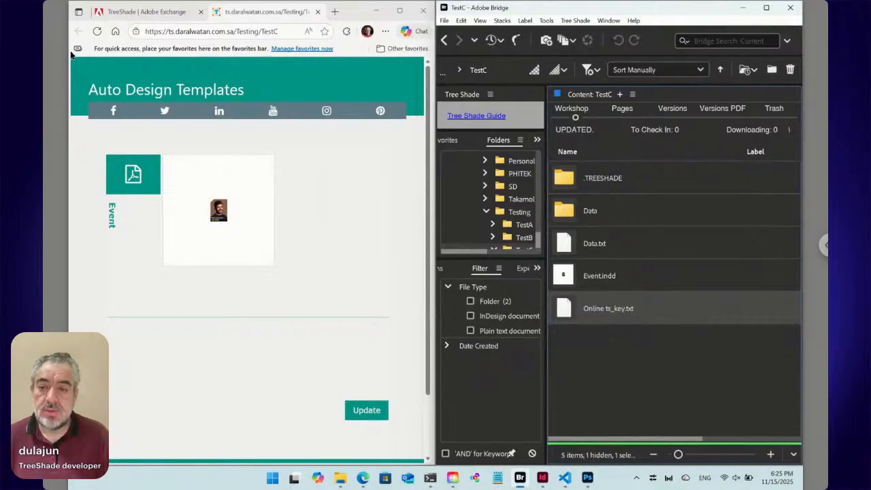
- Reload the TestC online form, expand Data and its Label entry to examine the Portrait and Caption fields, and collapse the entry
click(98, 32)
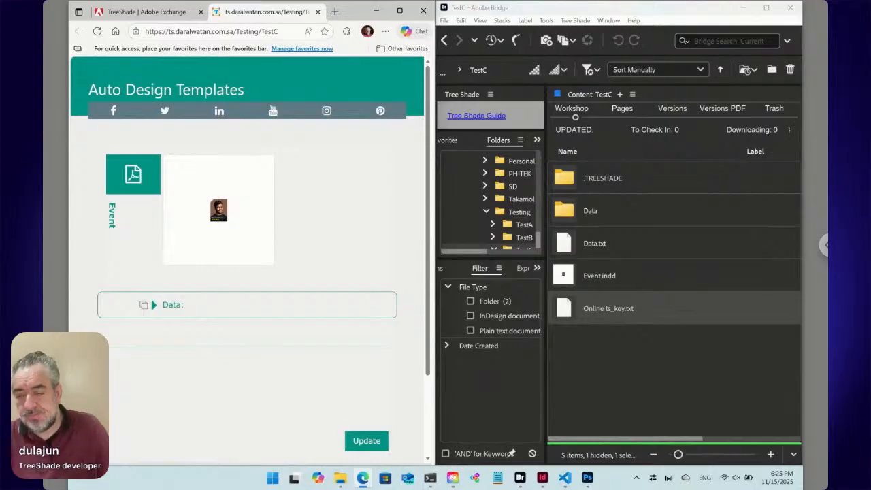
click(154, 306)
click(154, 334)
scroll(243, 283, down, 1)
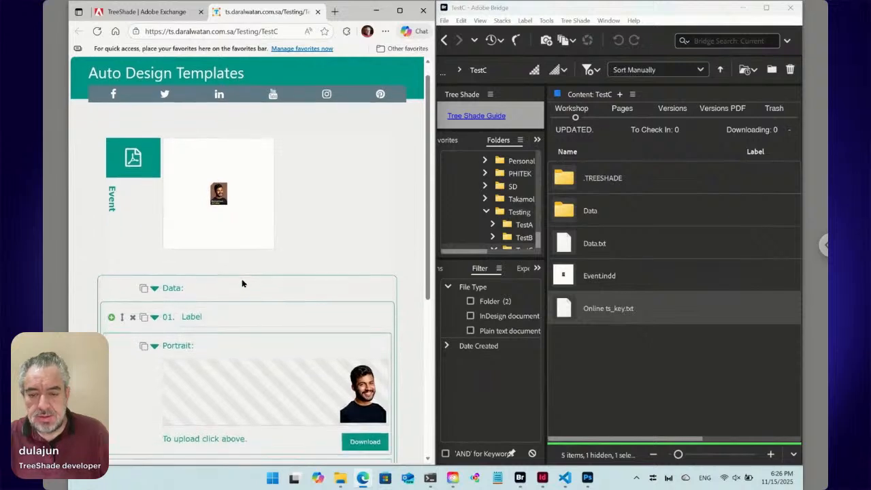
scroll(242, 283, down, 3)
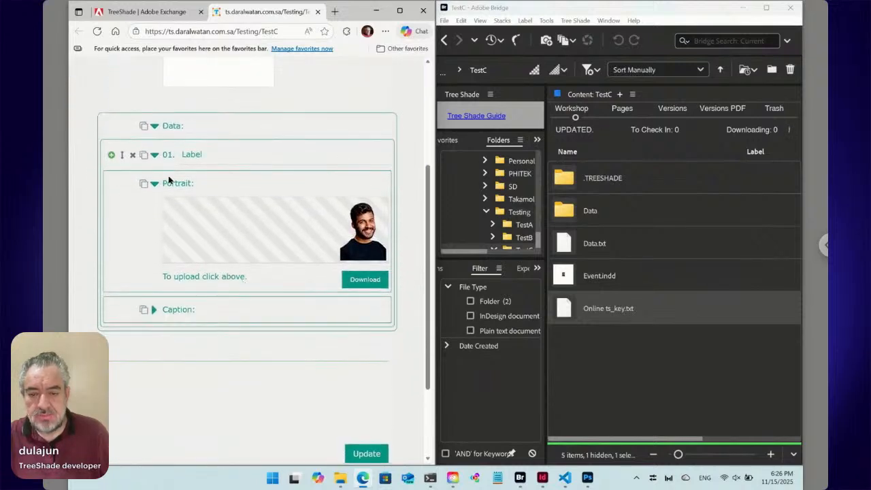
click(155, 155)
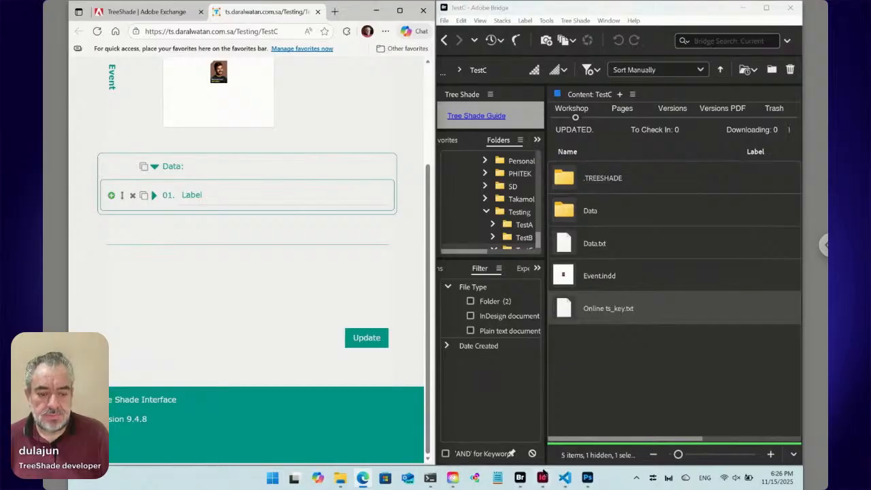
- Switch to InDesign, move Event.indd's main text frame to the page origin and enlarge it to 100 × 100 mm to fill the page
click(543, 479)
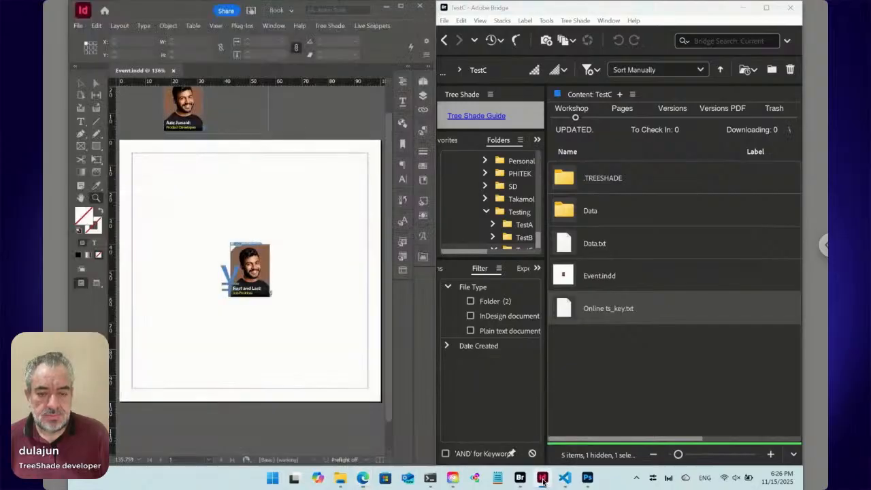
key(v)
click(324, 230)
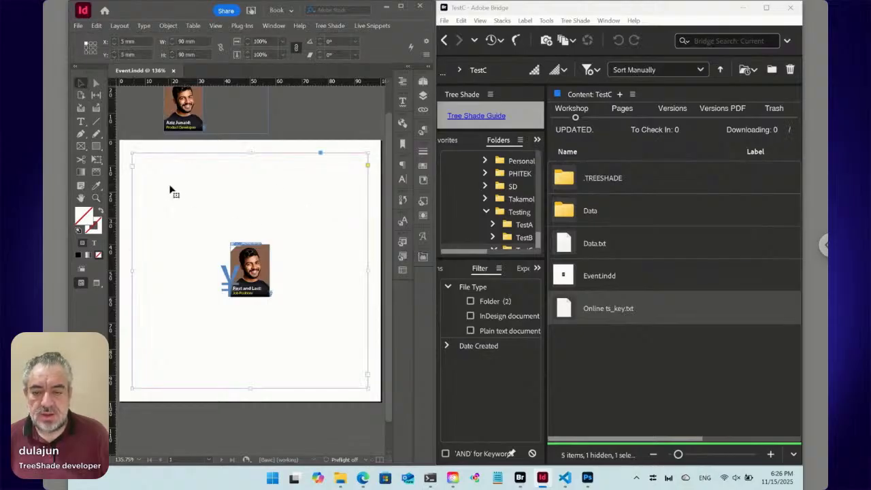
drag(161, 190, 150, 177)
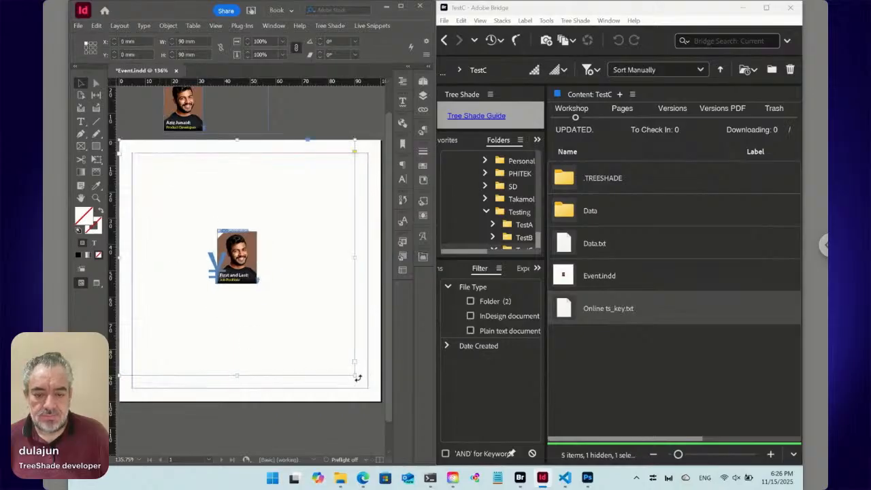
drag(354, 374, 381, 402)
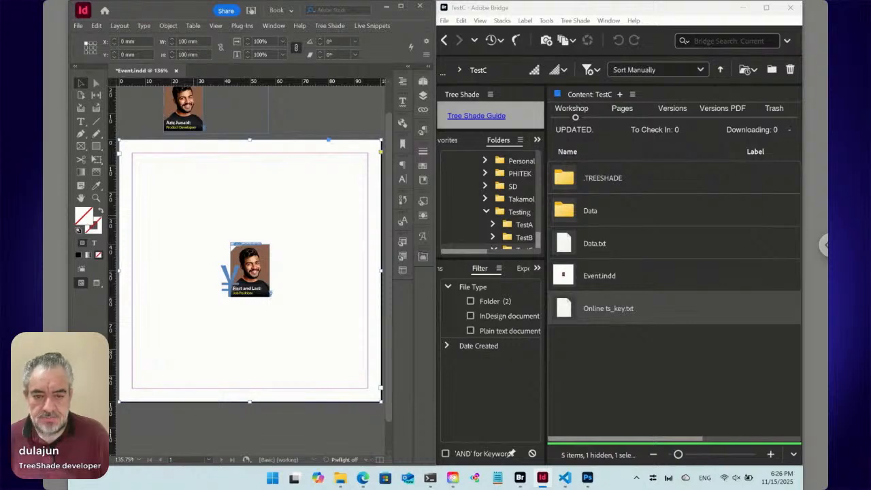
- Set the full-page text frame's inset spacing to 5 mm on all sides
key(ctrl+b)
click(532, 242)
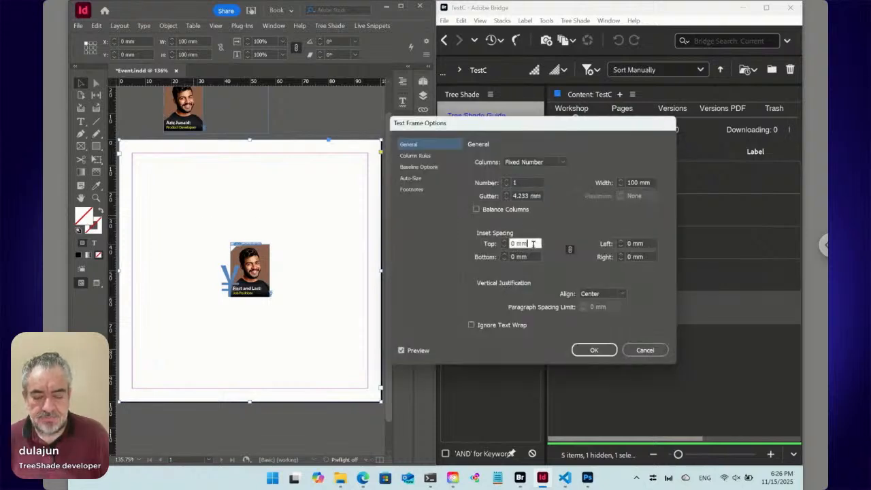
key(shift+Up)
key(Down)
key(Down)
key(Down)
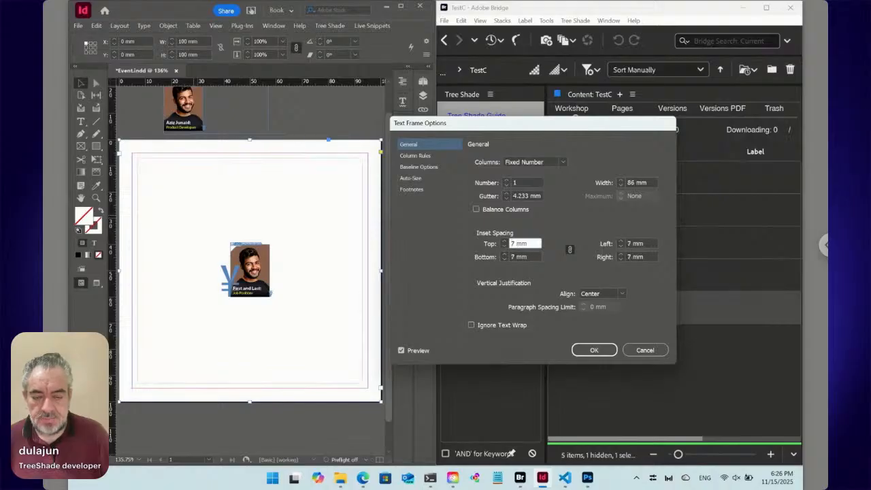
key(Down)
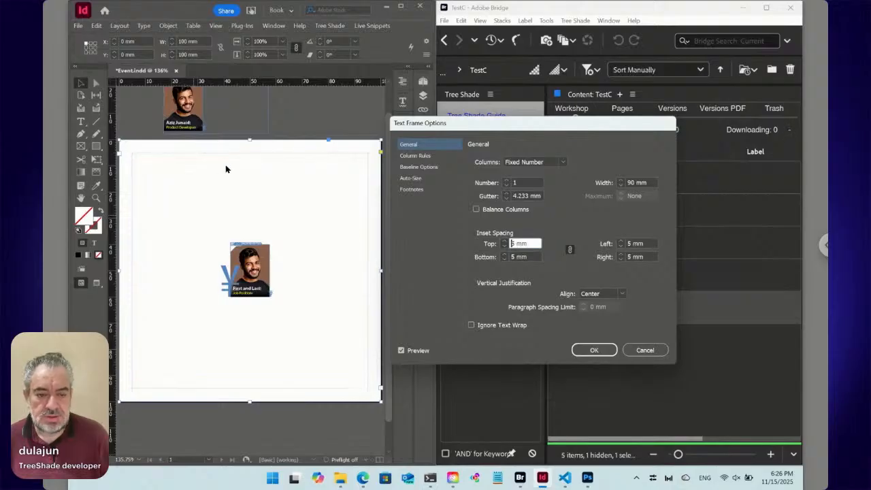
click(595, 350)
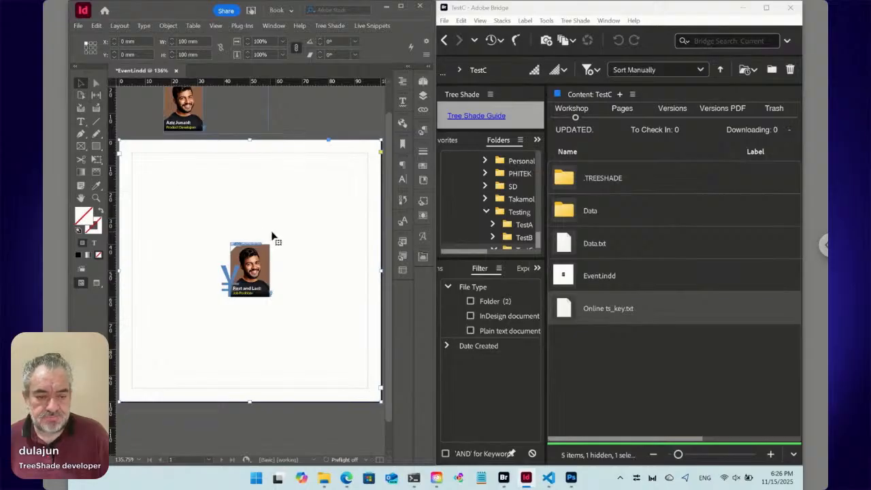
- Open the content of Speakers.txt from Bridge's Data folder for editing, declining its paired folder
double_click(599, 211)
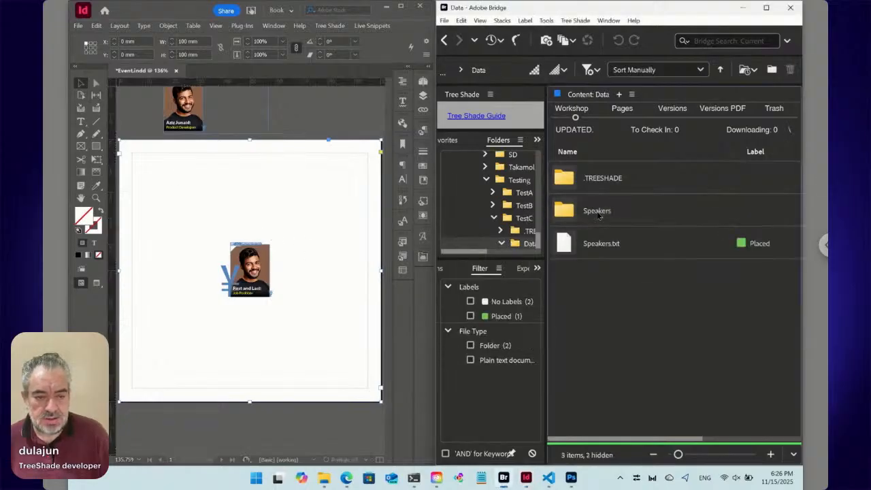
click(601, 249)
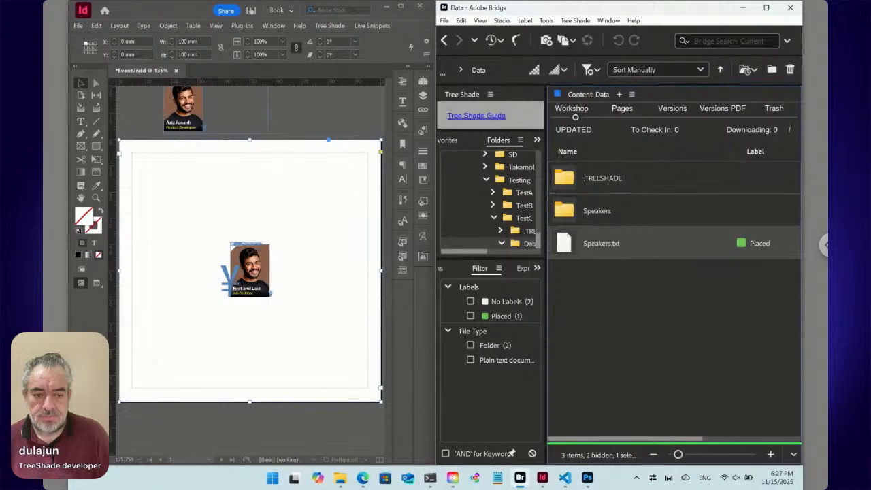
key(Return)
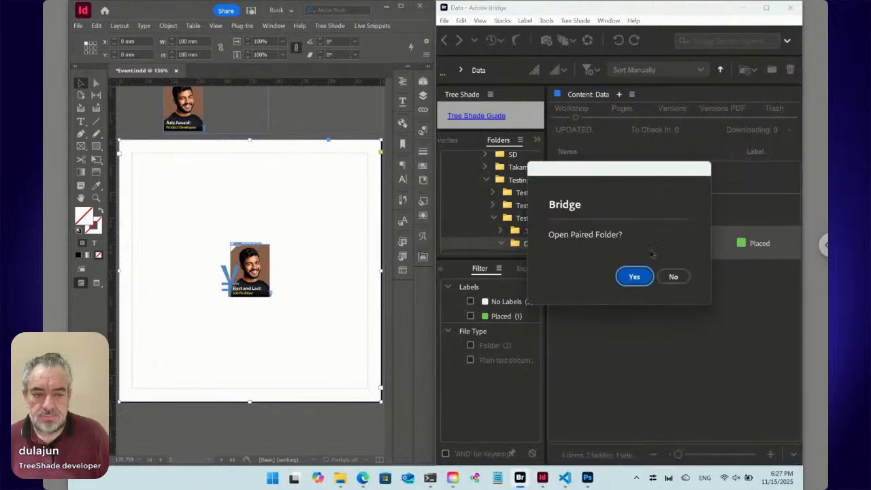
click(673, 276)
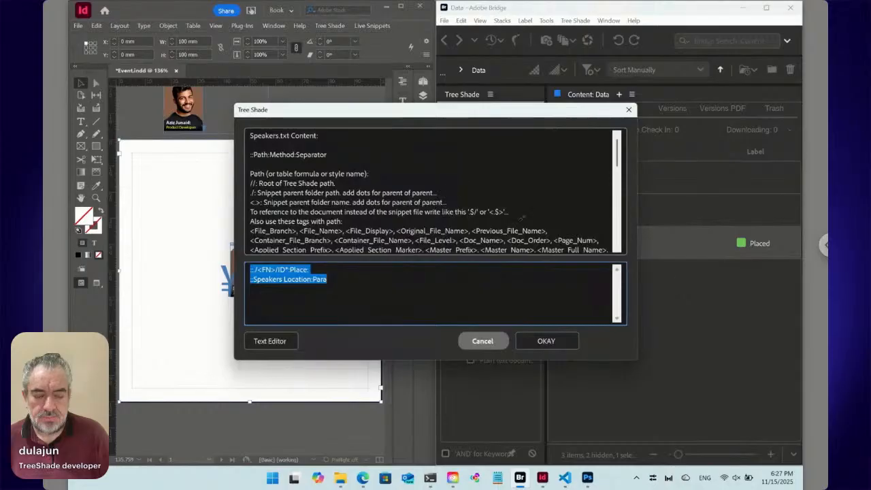
drag(404, 112, 549, 270)
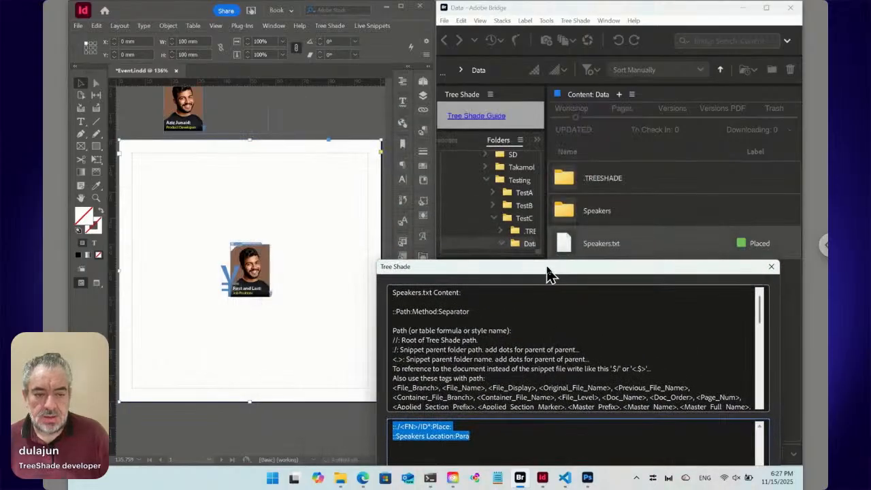
drag(609, 269, 579, 137)
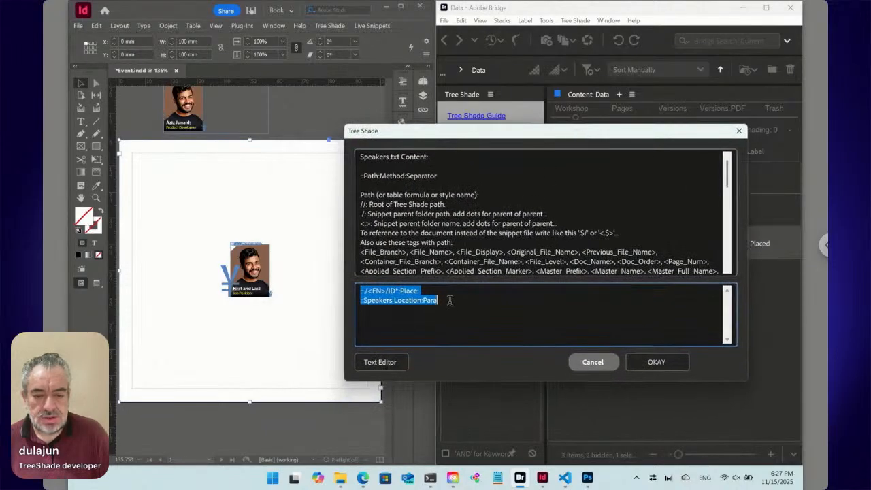
- Add the line "::Fit:Outer Page Height" below the Speakers Location line in Speakers.txt and save the content
click(450, 300)
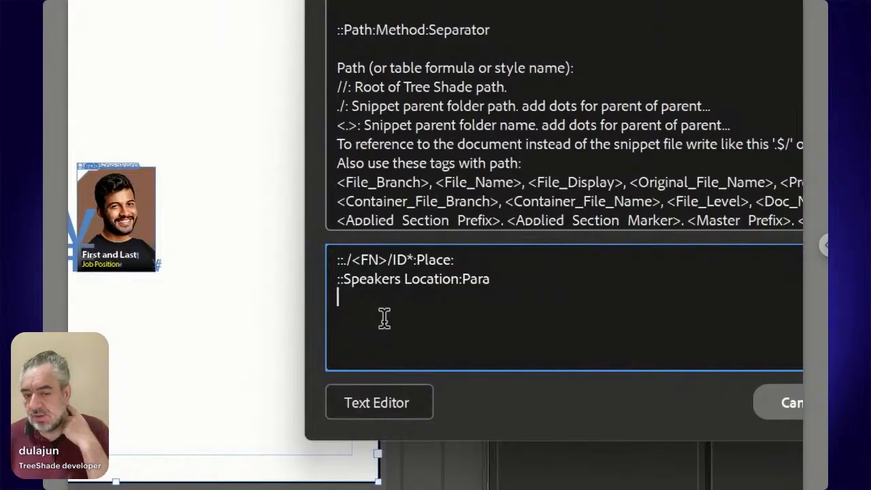
text(::)
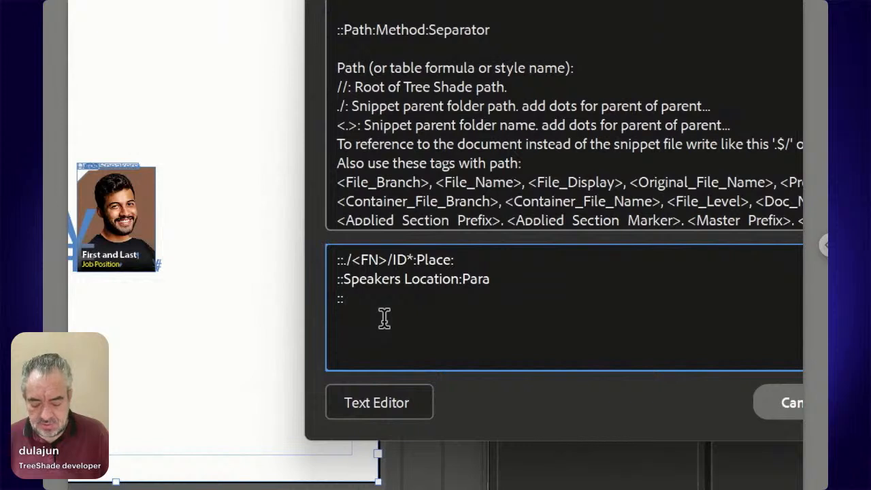
text(Fit)
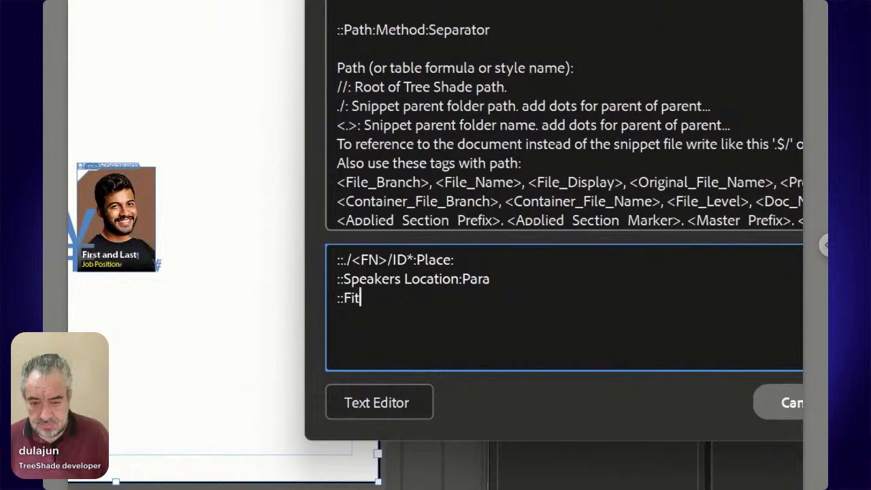
text(:)
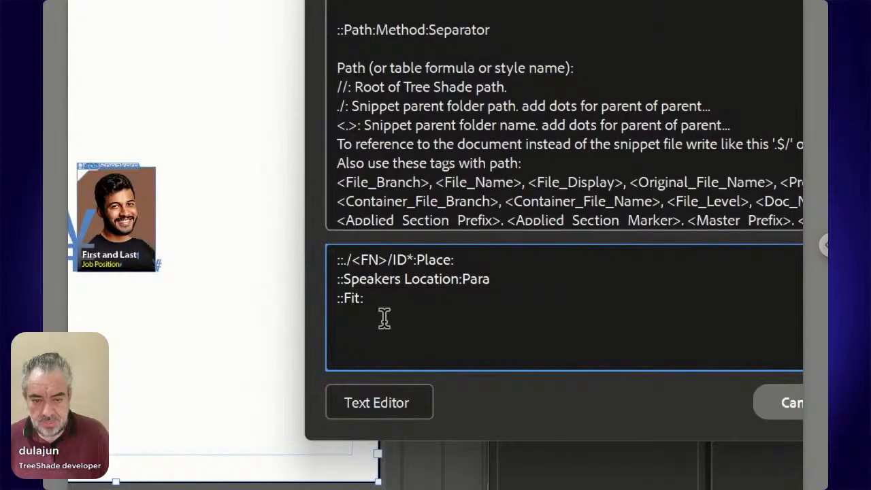
text(Outer)
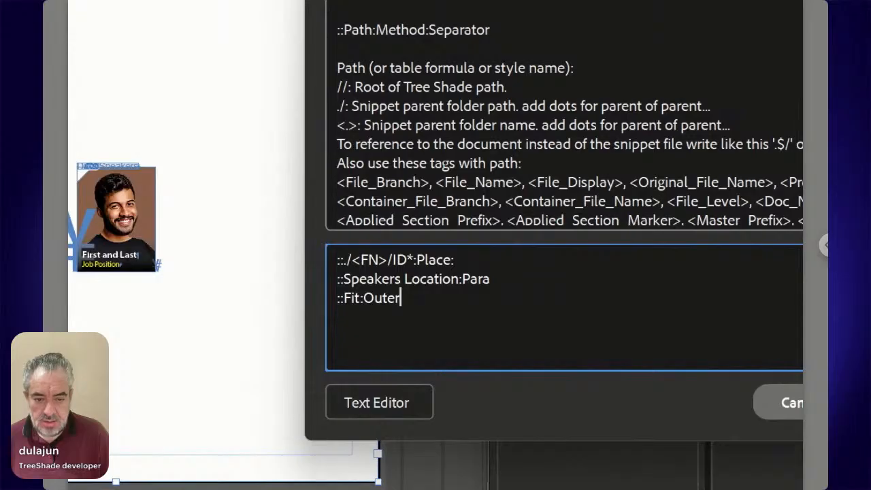
text(Page )
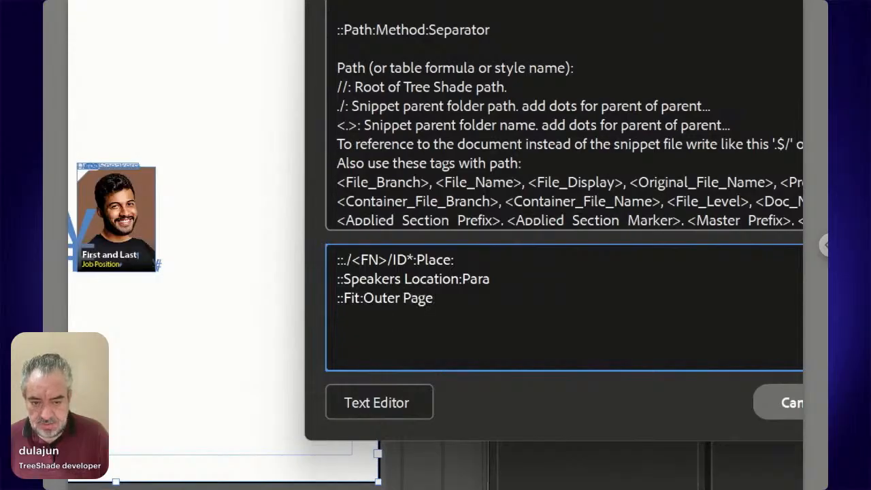
text(Height)
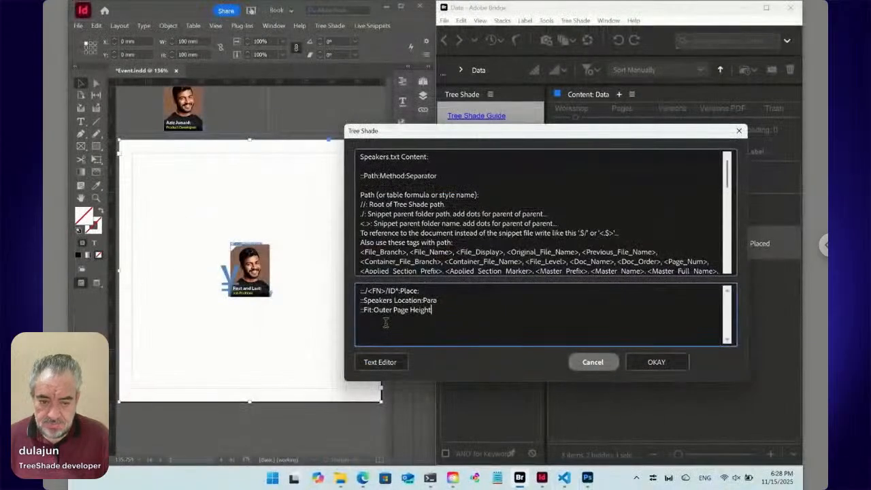
click(656, 363)
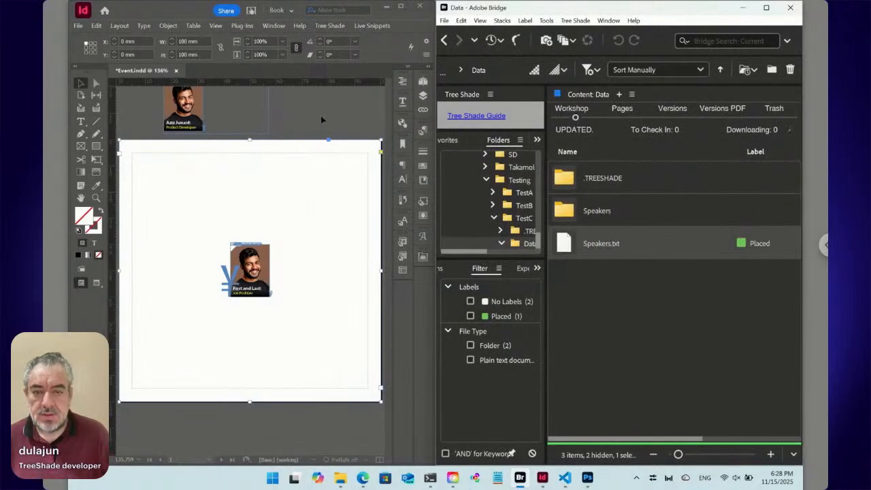
- Update all live snippets in Event.indd in InDesign and deselect the text frame
click(373, 26)
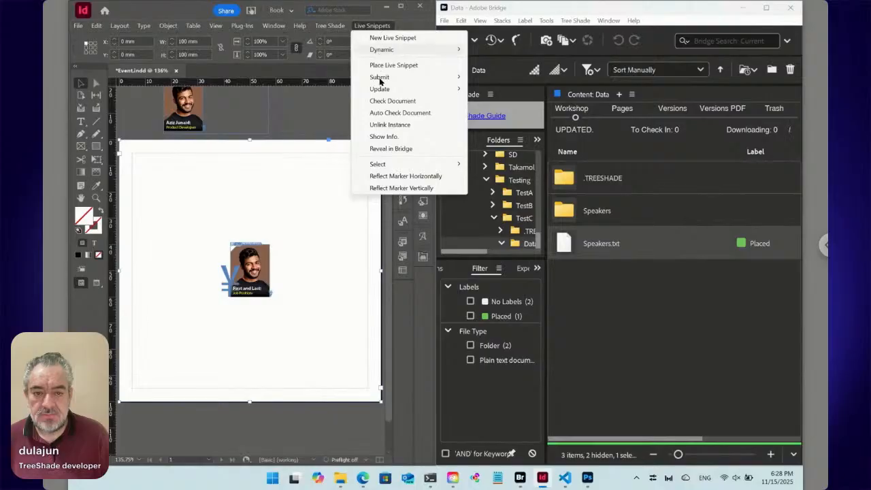
mouse_move(381, 94)
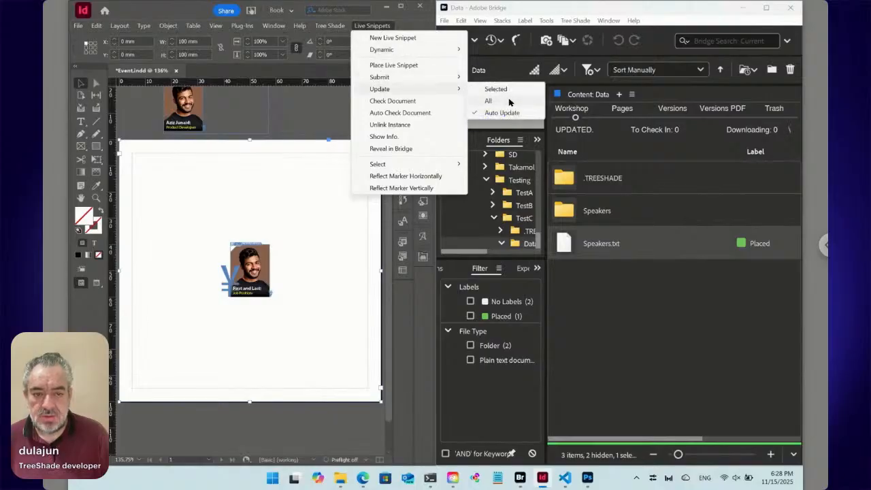
click(510, 101)
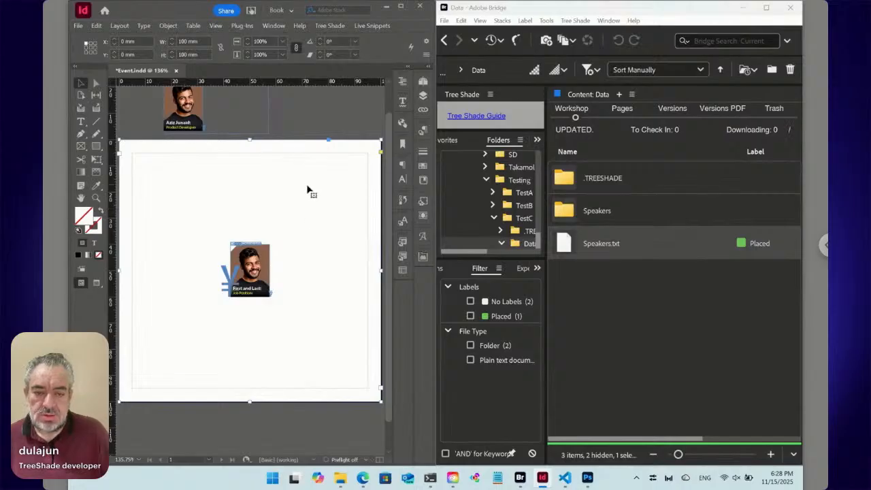
click(315, 129)
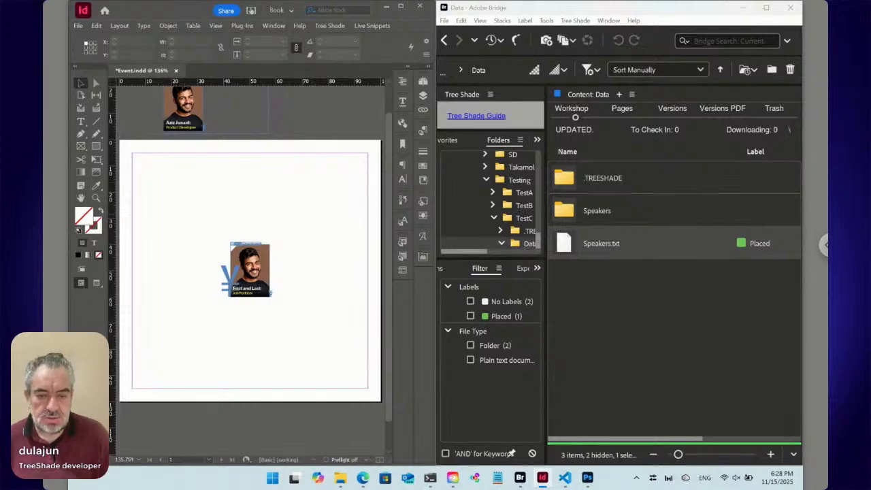
- Create an object style named Main from the full-page text frame, based on [Basic Text Frame], and apply it to the frame
click(306, 205)
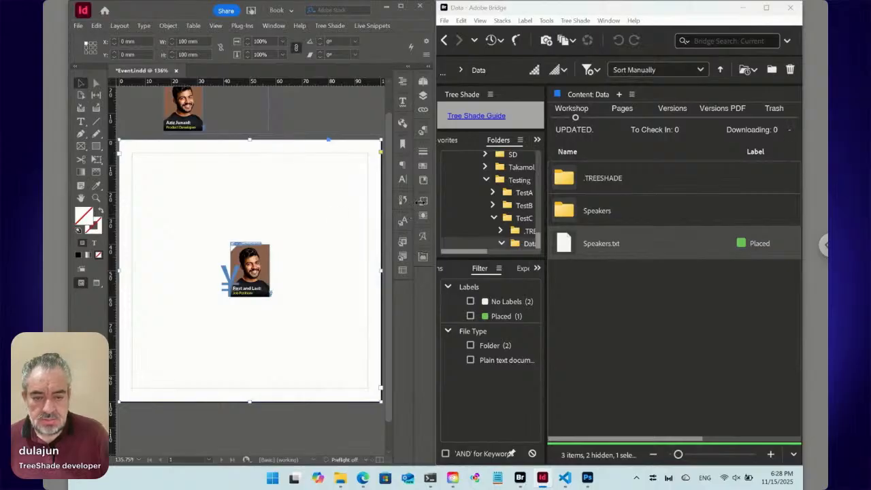
click(422, 203)
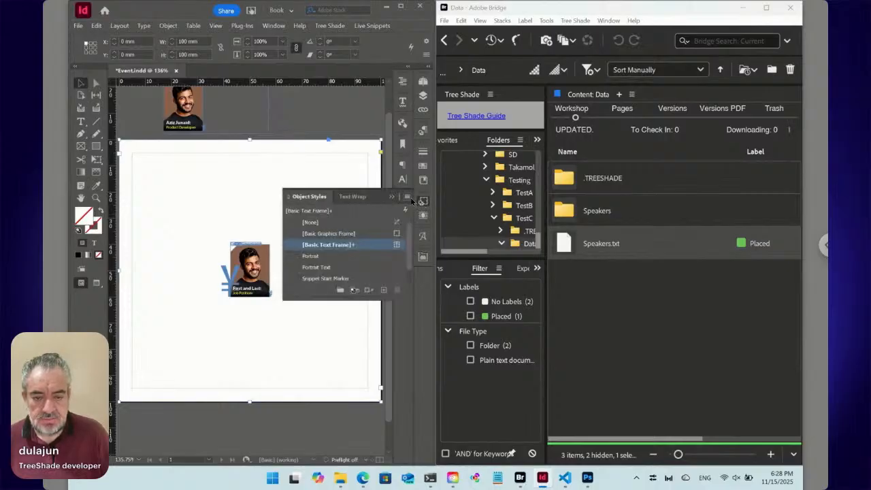
click(406, 196)
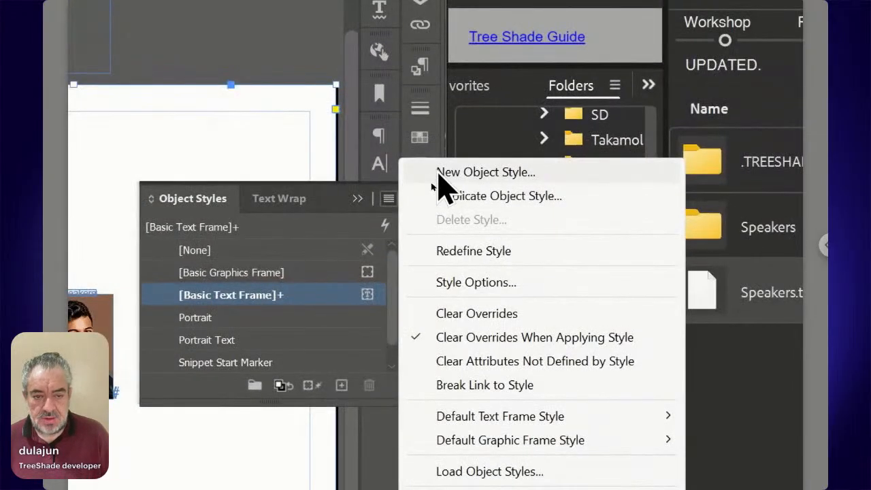
click(438, 174)
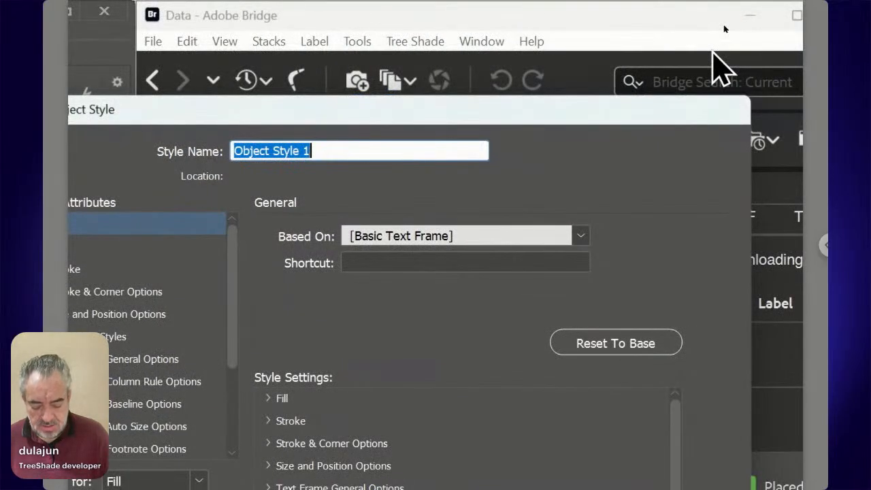
text(Main)
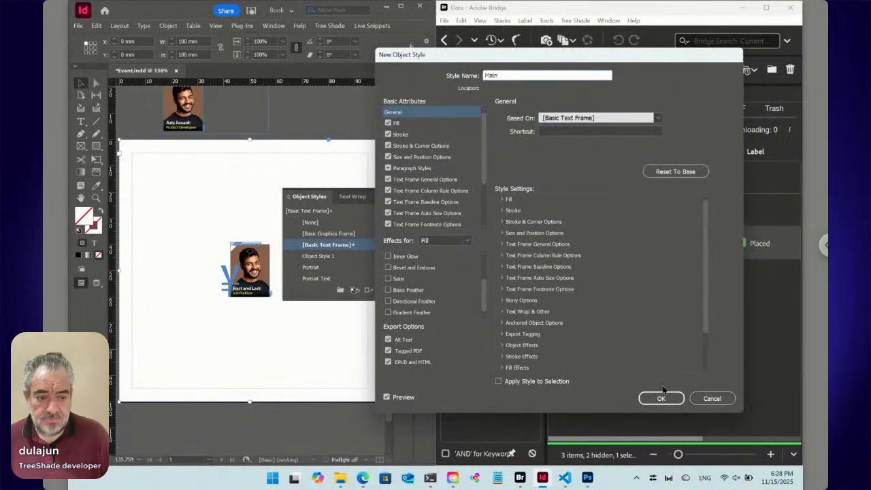
click(660, 398)
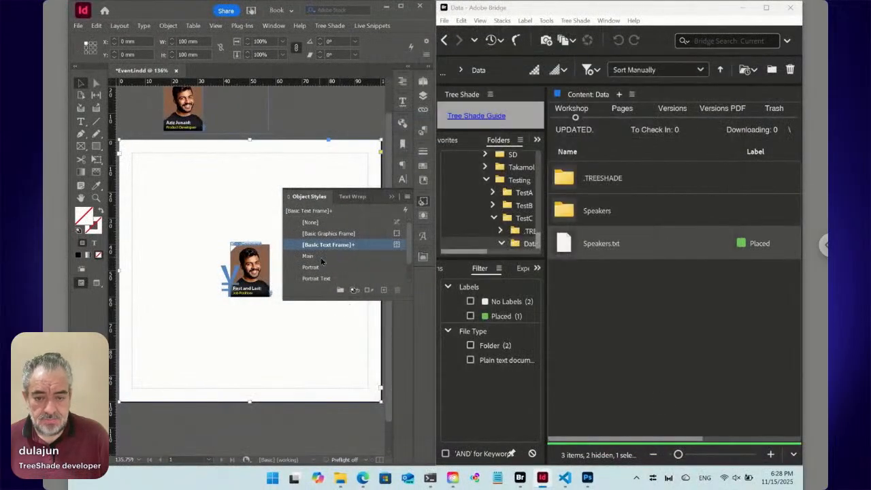
click(321, 256)
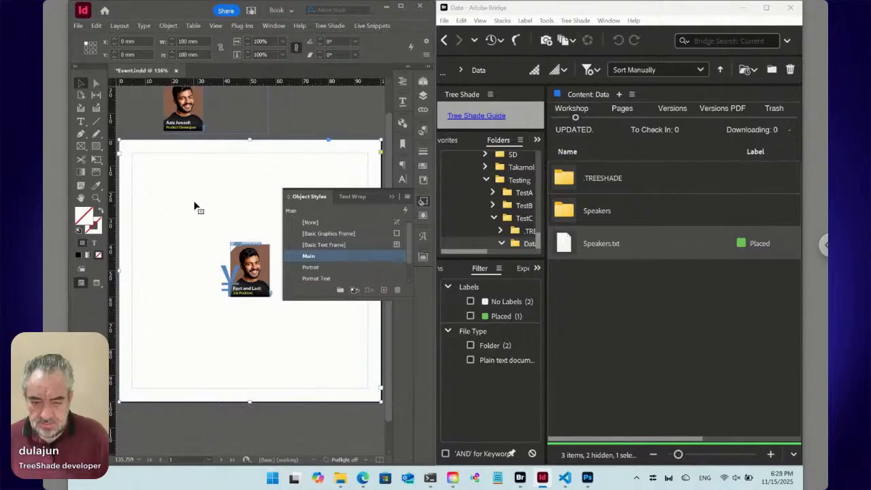
- Set the full-page text frame's auto-sizing to Height Only, growing from the top edge
key(ctrl+b)
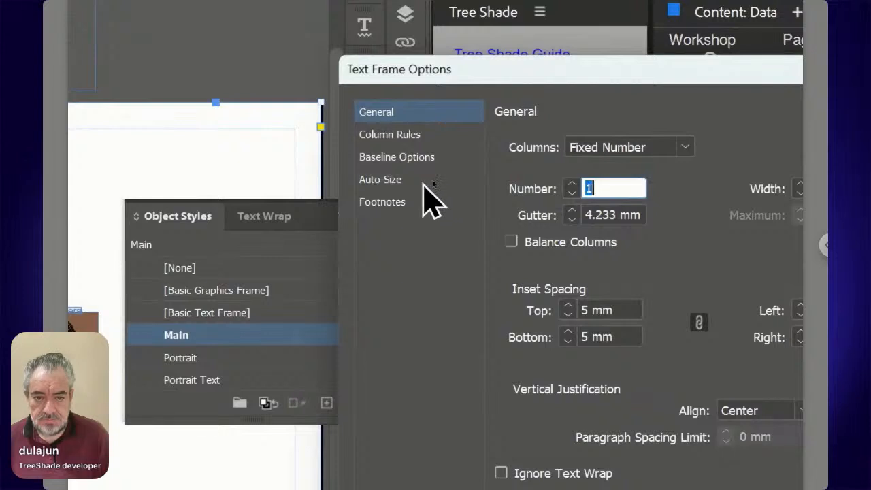
click(432, 181)
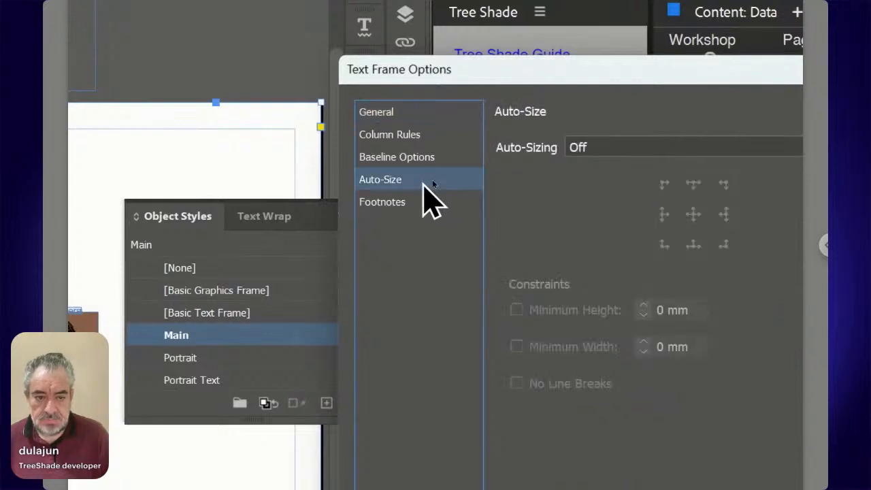
click(694, 147)
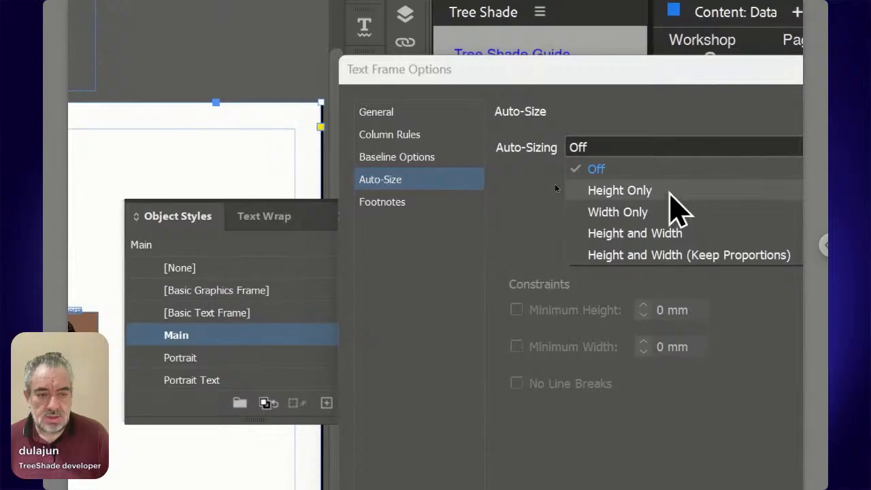
click(670, 192)
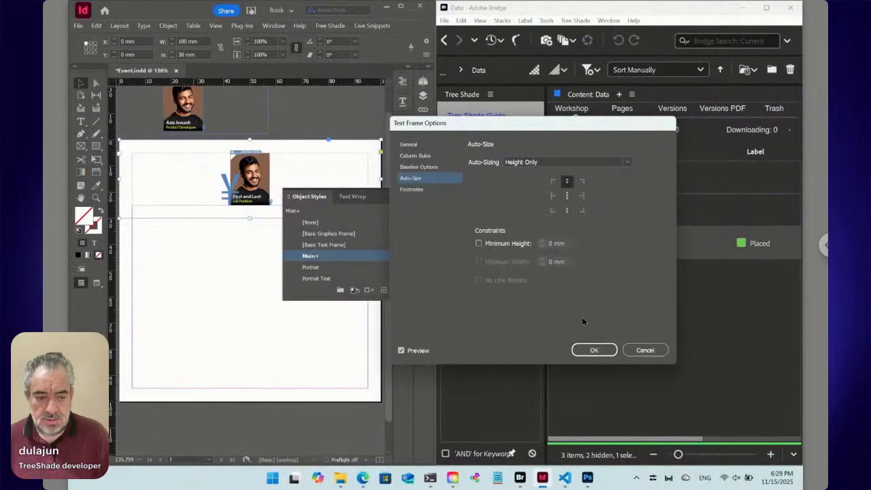
click(592, 348)
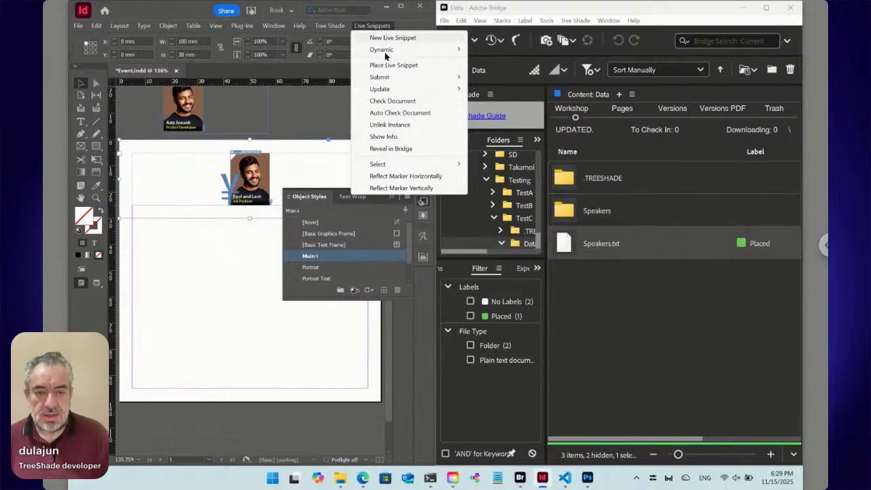
- Update the live snippets in Event.indd, then save and check it in, saving again after nudging the frame slightly right
mouse_move(391, 89)
click(498, 102)
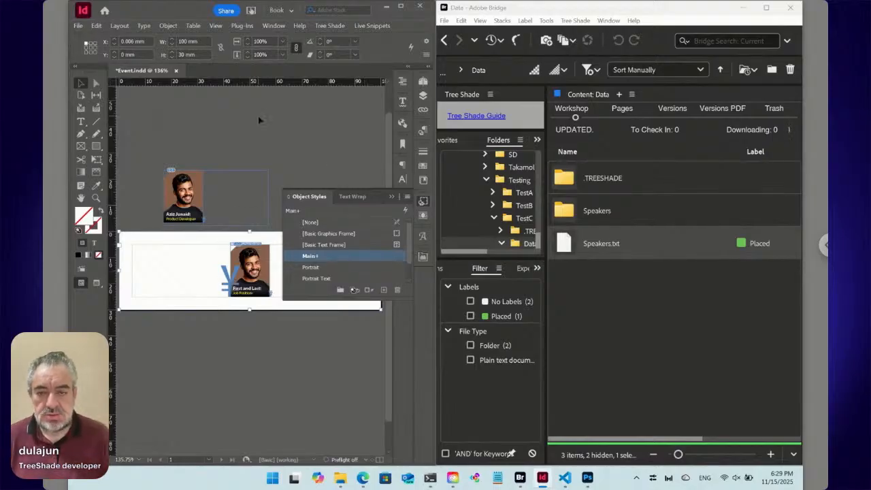
key(ctrl+s)
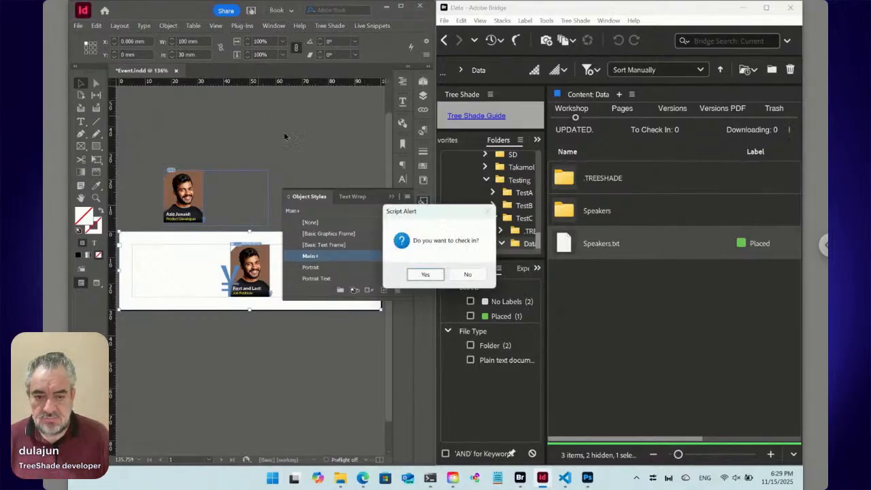
click(434, 275)
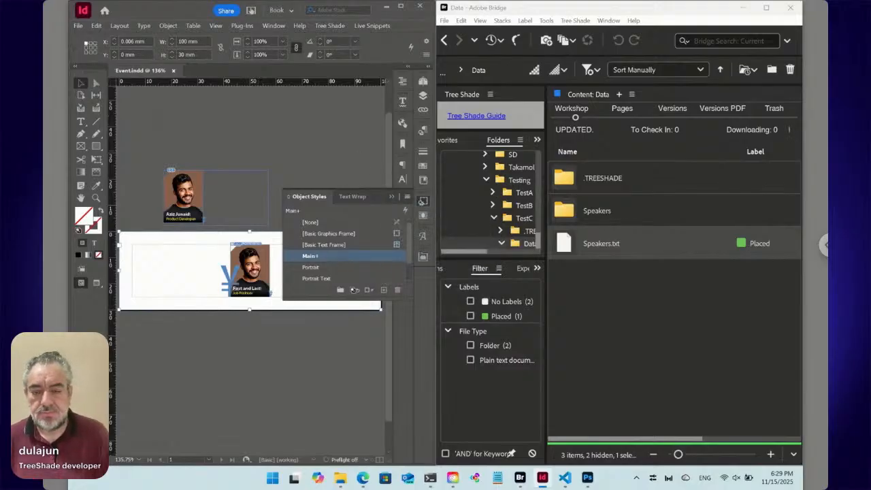
key(Right)
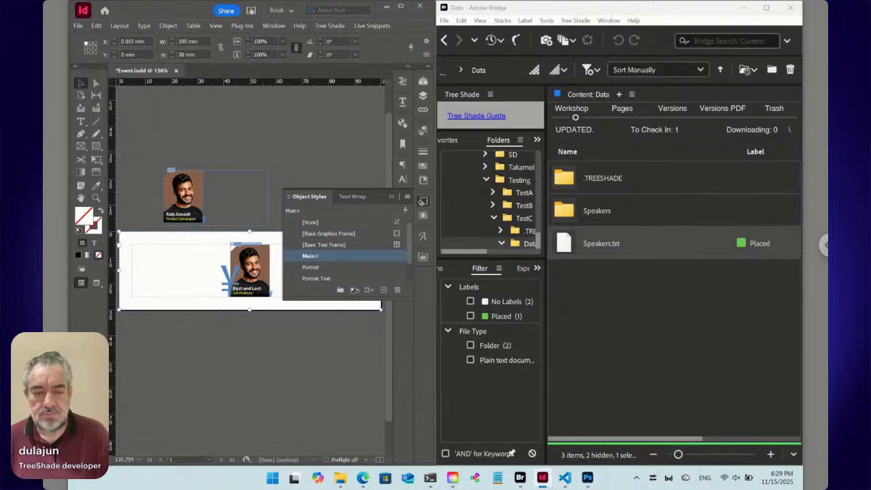
key(ctrl+s)
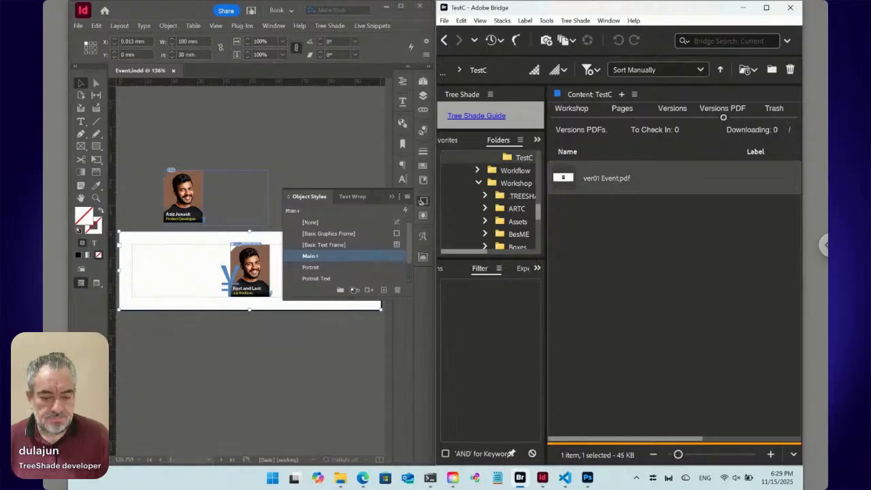
- Switch to the browser, reload the TestC design form, and expand the Data section and its first entry
click(364, 480)
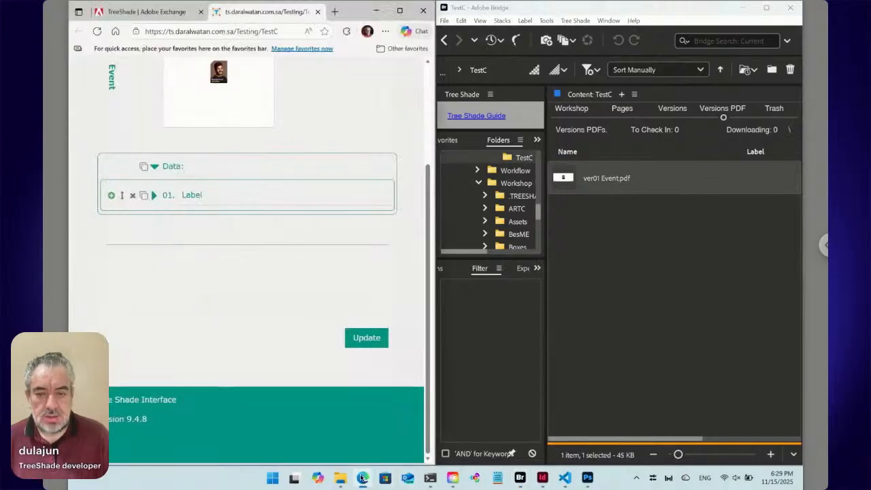
click(97, 31)
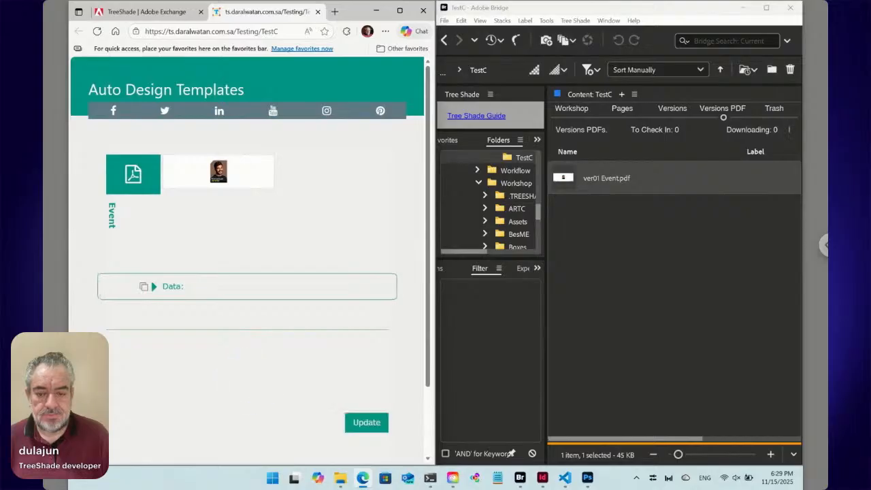
click(153, 286)
scroll(223, 291, down, 1)
scroll(222, 291, down, 1)
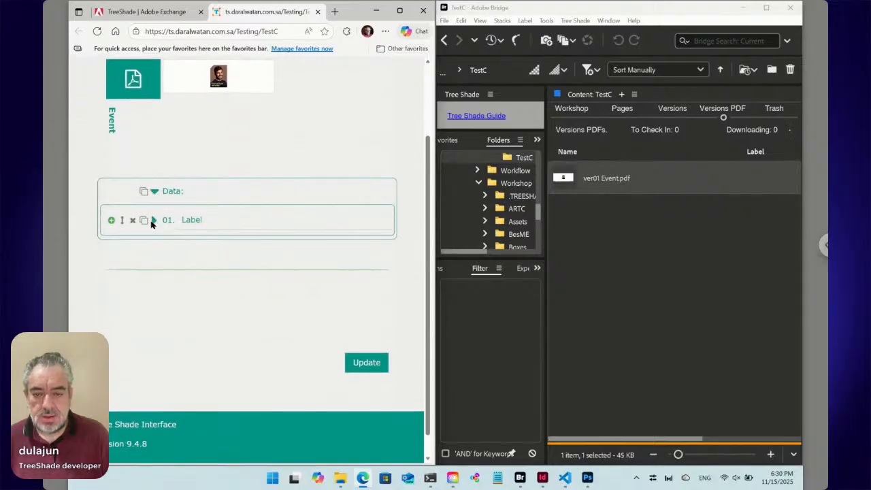
click(155, 220)
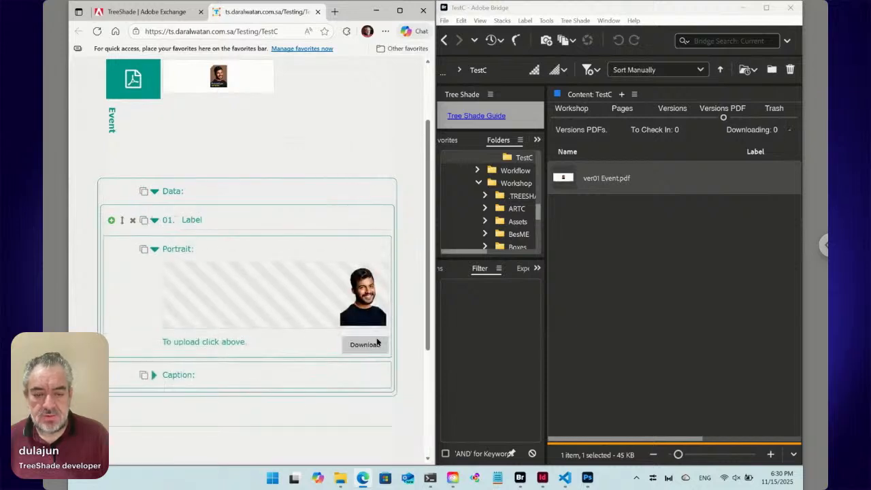
- Replace the first data entry's label with the speaker's last name
click(191, 220)
double_click(191, 219)
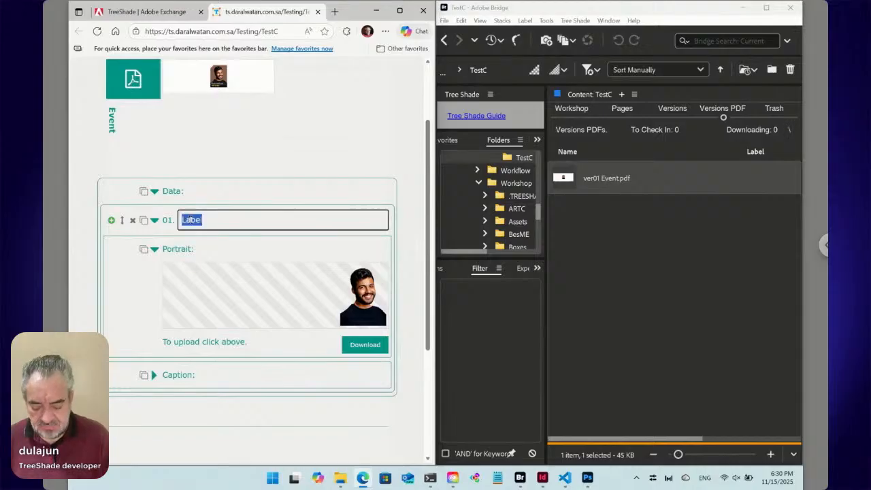
key(BackSpace)
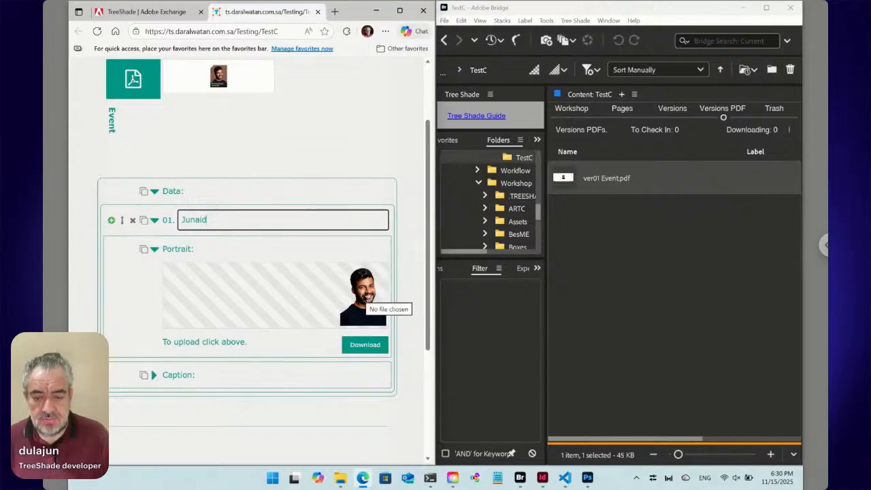
- Choose mid-century-modern-living-room-interior-design-with-monstera-tree.jpg from Downloads as the first entry's portrait image
click(347, 303)
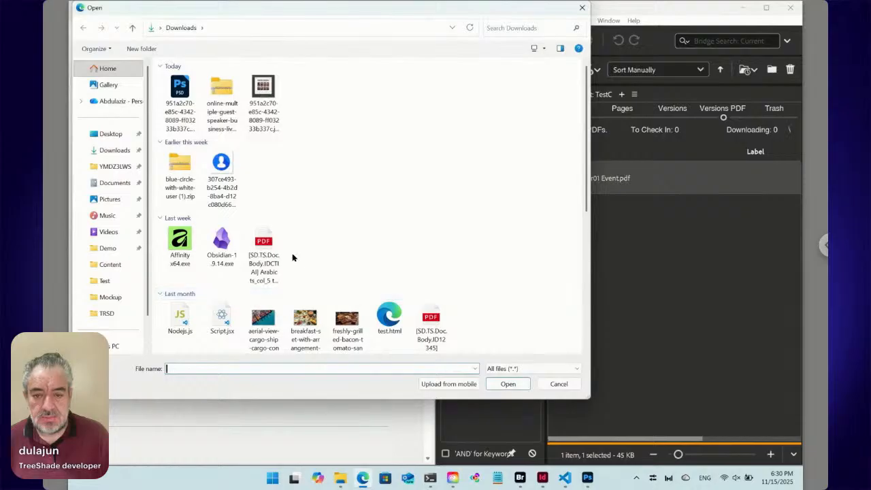
scroll(322, 200, down, 1)
scroll(322, 200, down, 10)
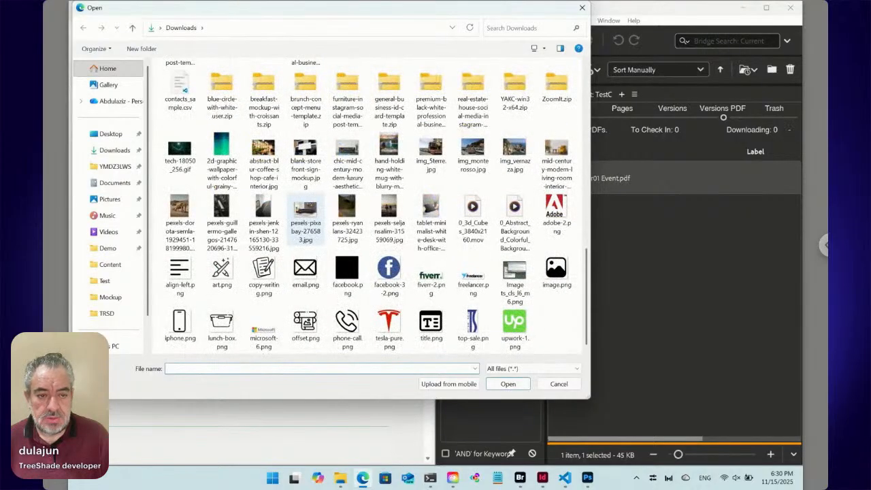
click(554, 153)
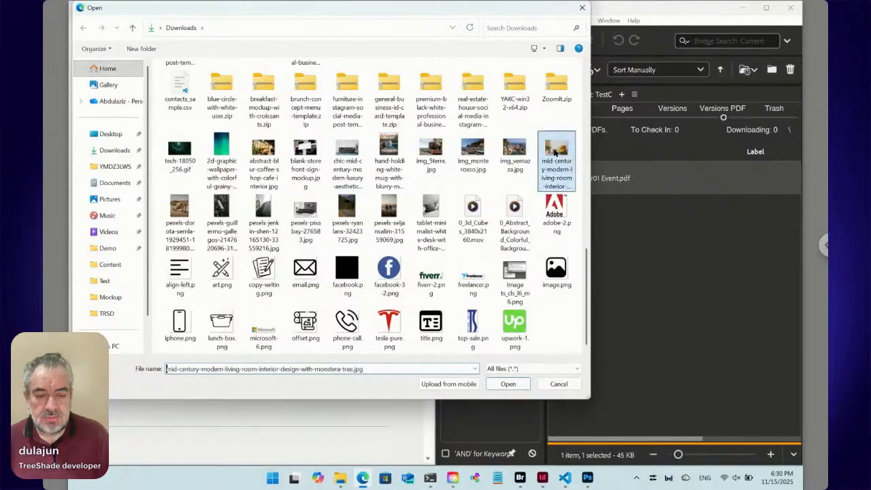
click(518, 387)
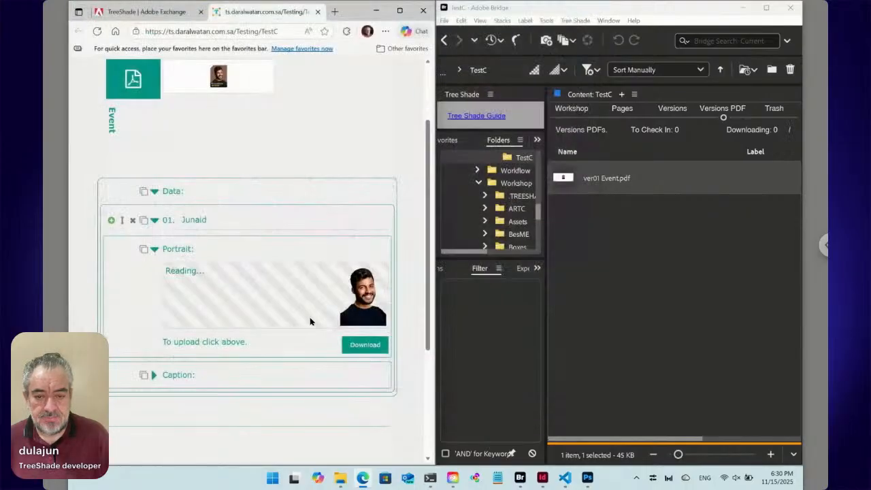
- Expand the first entry's caption and replace its text with the speaker's short first and last name above the job position "Developer"
click(153, 373)
scroll(216, 373, down, 1)
scroll(216, 373, down, 2)
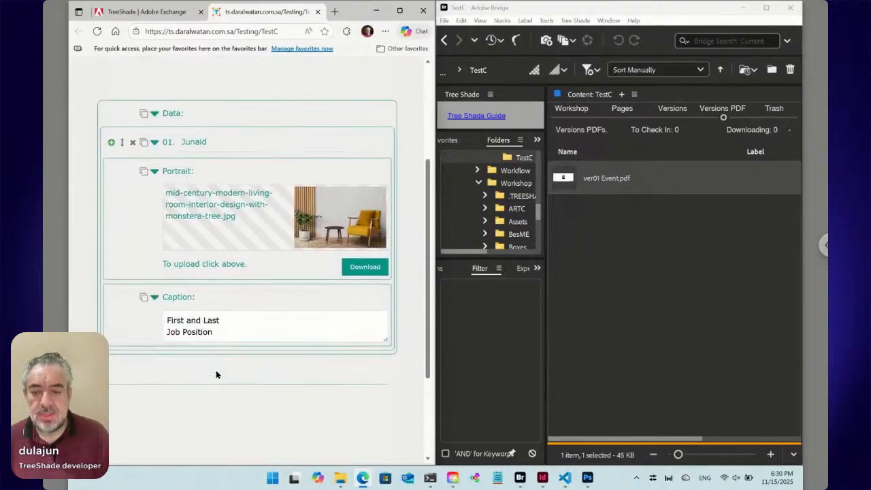
drag(223, 317, 147, 316)
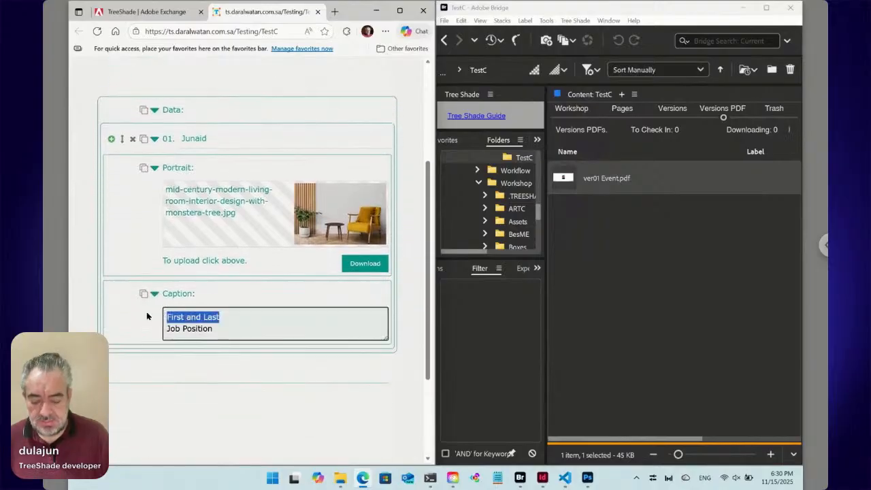
text(Abdu)
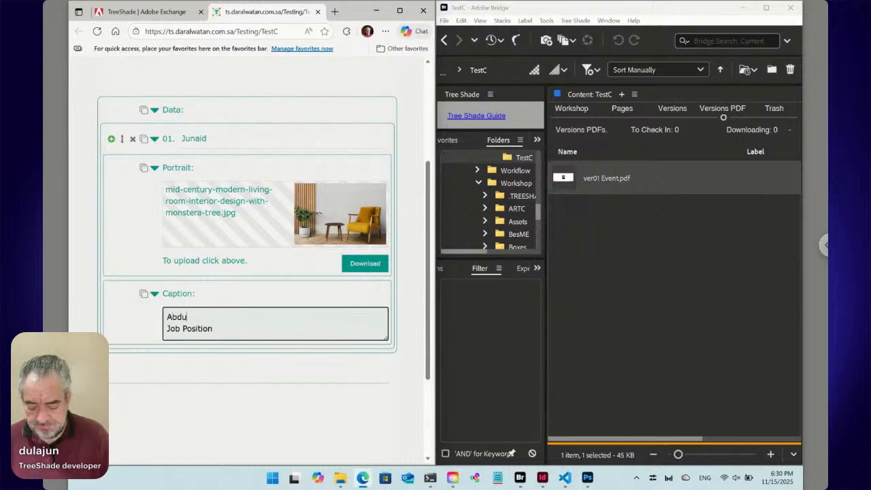
text(laziz Junaid)
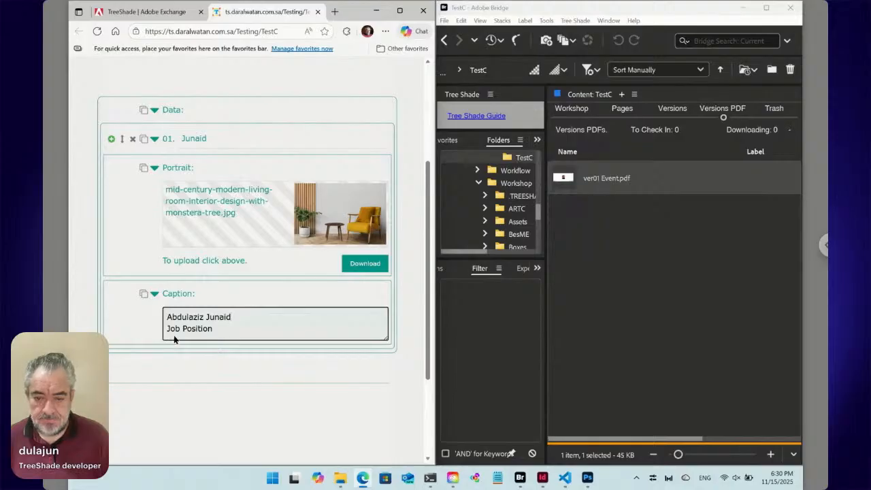
drag(194, 317, 168, 316)
key(BackSpace)
drag(215, 331, 149, 335)
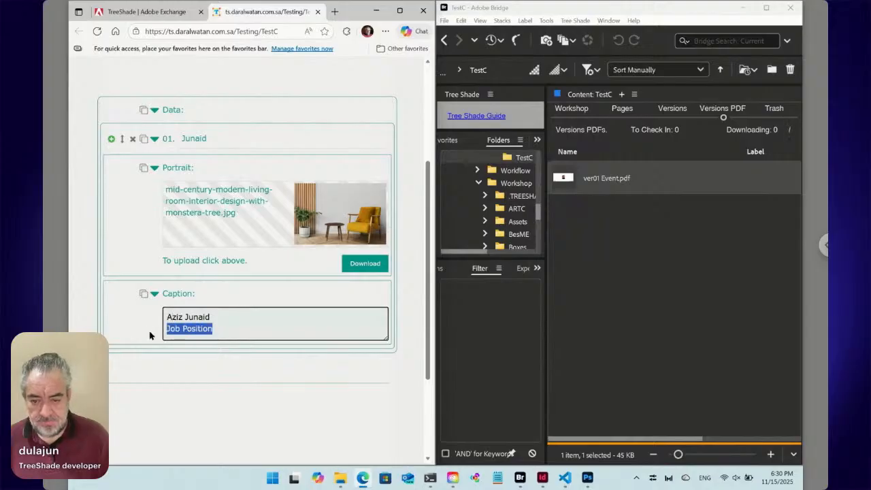
text(Developer)
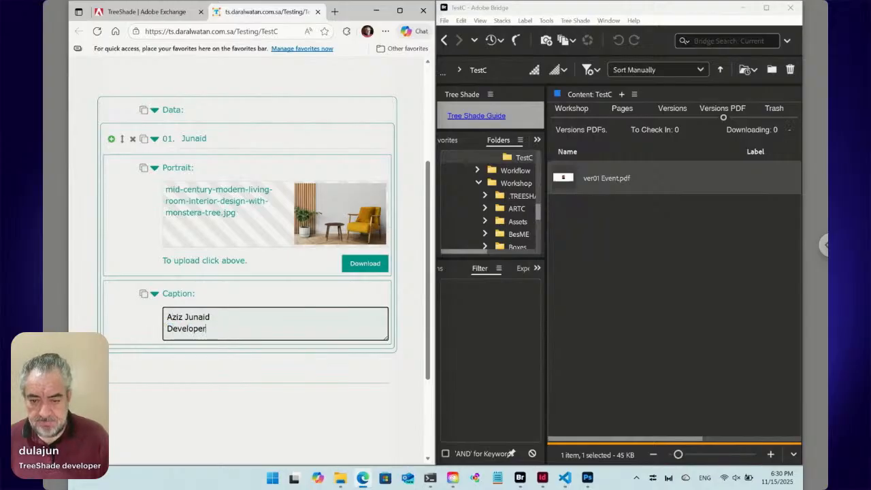
- Collapse the first data entry and switch Bridge to the Workshop view of the TestC folder
click(154, 140)
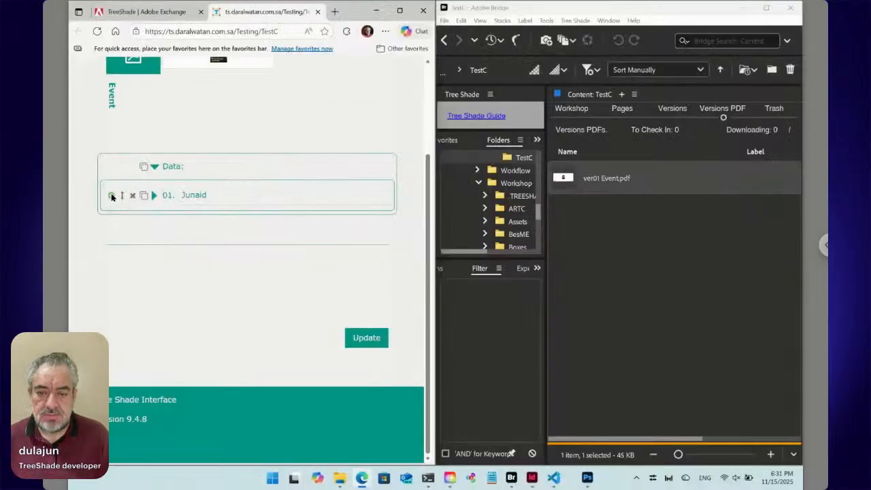
click(573, 117)
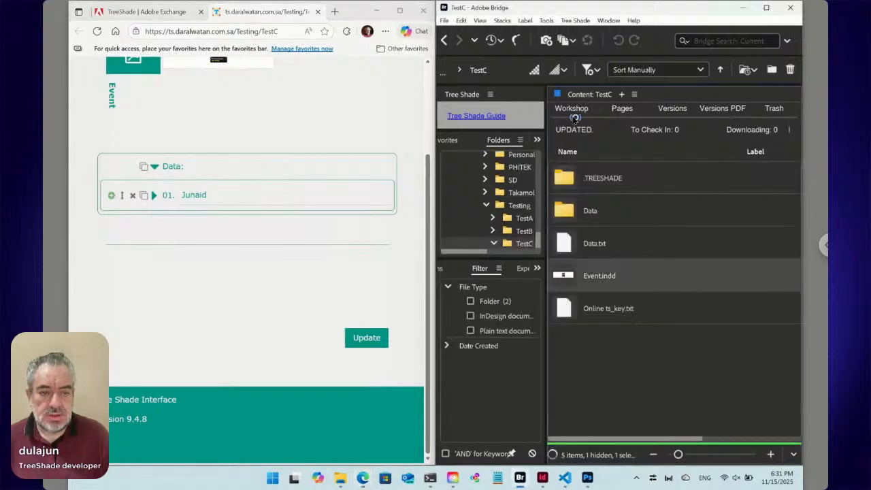
- Open the Speakers folder inside TestC's Data folder in Bridge
double_click(598, 213)
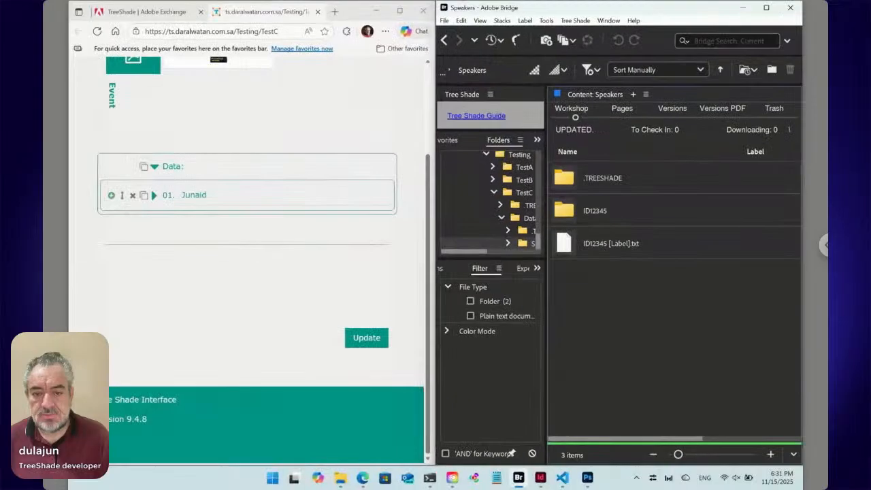
- Add a second data entry below the first in the web form and replace its label with the second speaker's name
click(111, 195)
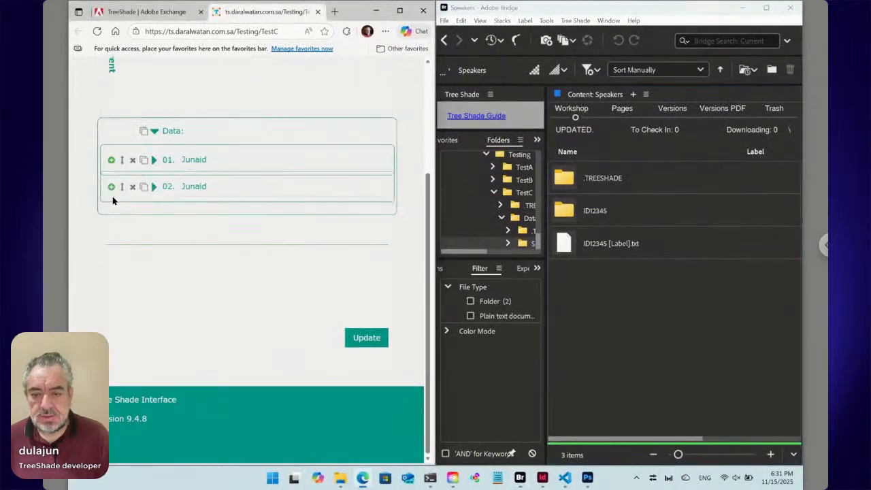
double_click(195, 196)
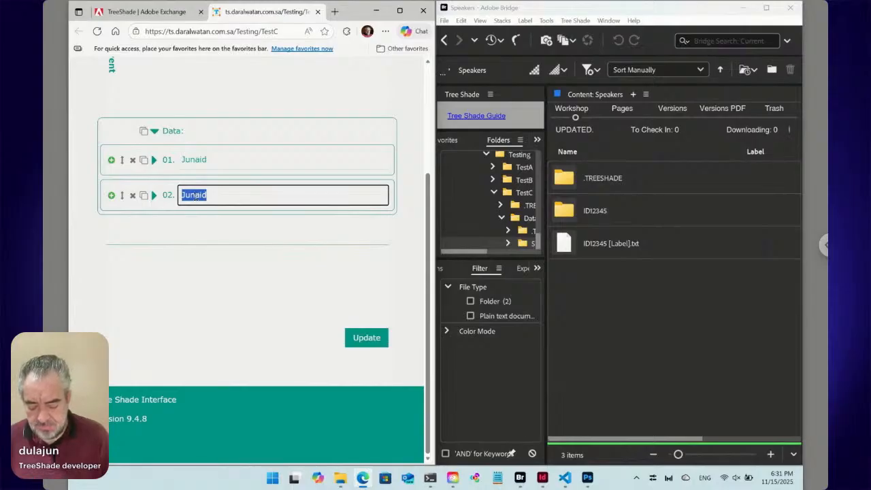
text(June)
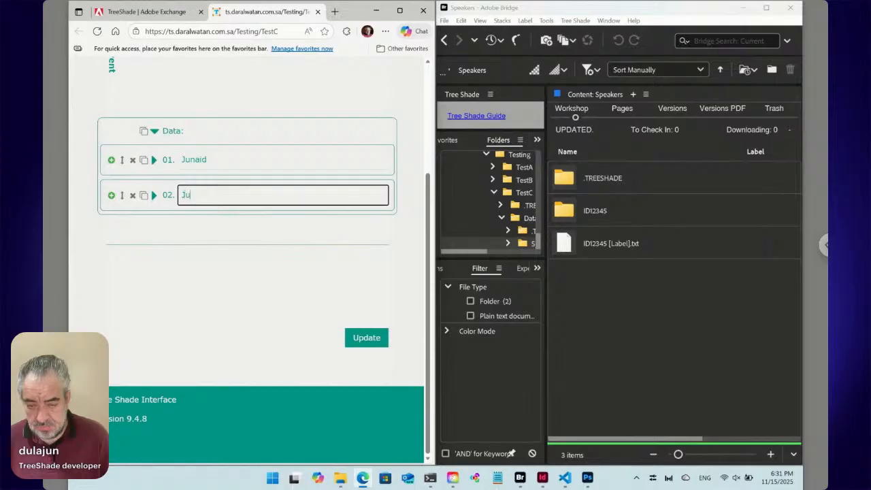
- Expand the second entry and choose pexels-pixabay-276583.jpg from Downloads as its portrait image
click(154, 195)
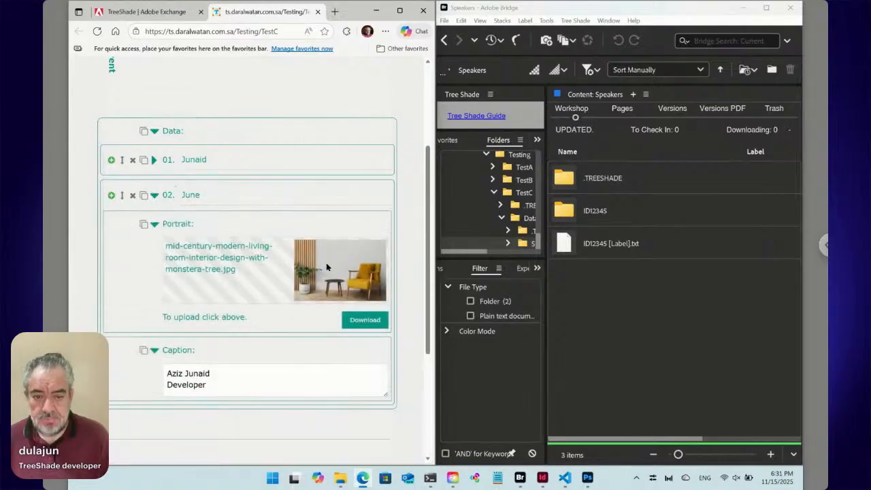
click(325, 262)
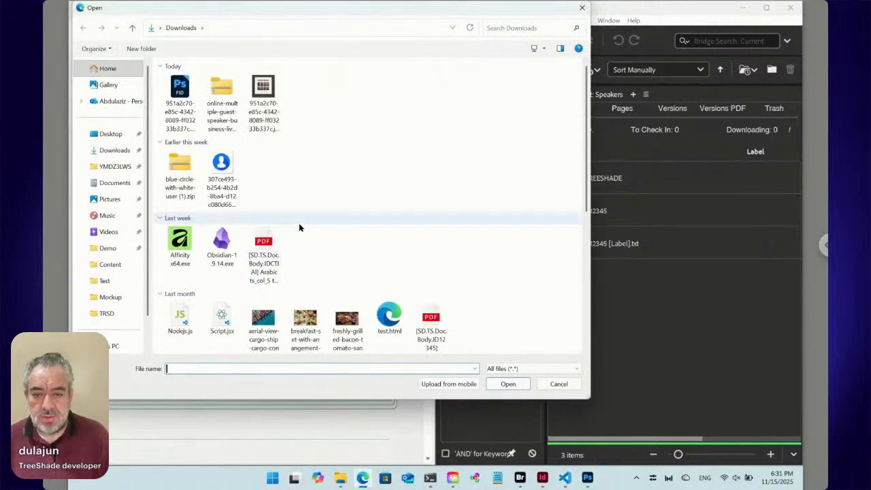
scroll(376, 243, down, 3)
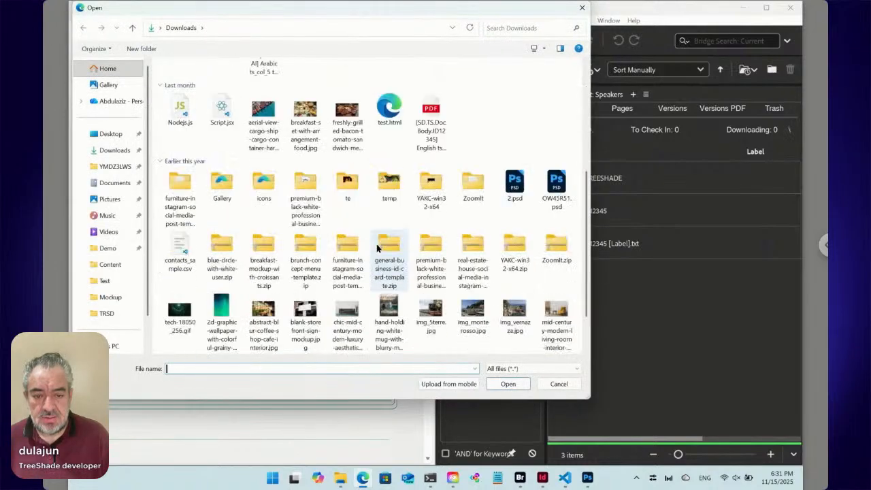
scroll(421, 279, down, 3)
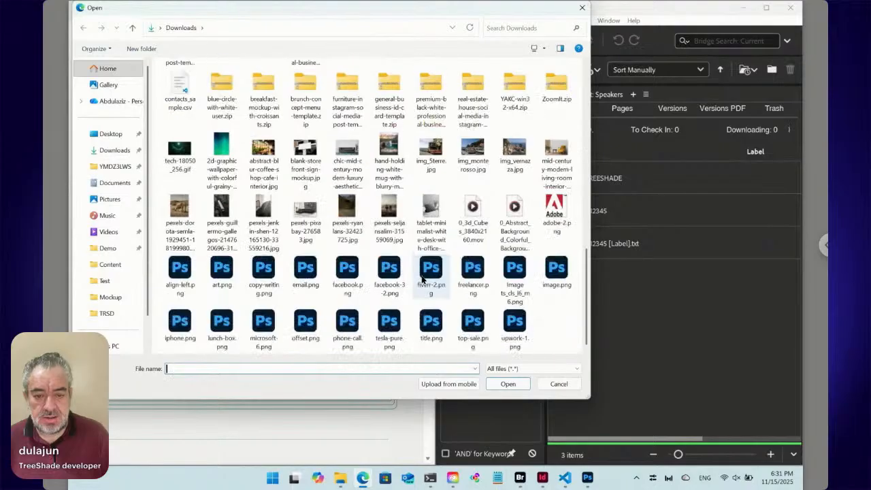
click(320, 219)
click(505, 384)
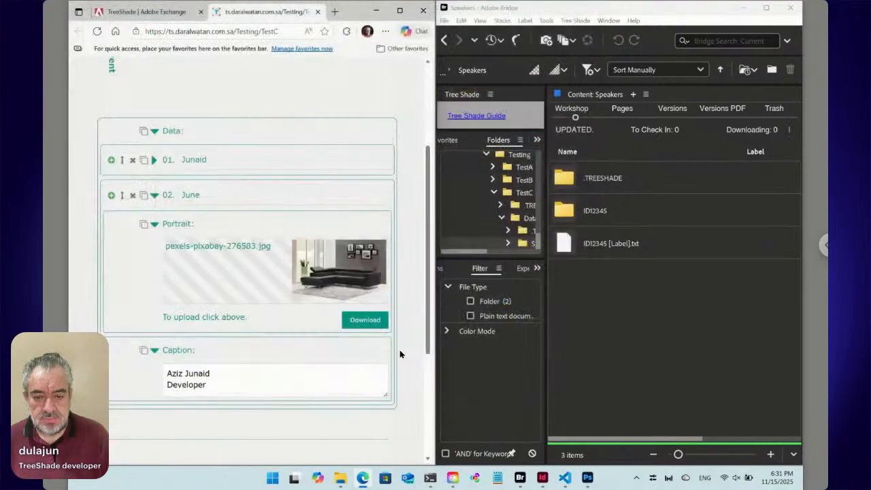
- Replace the second entry's caption with the speaker's first name above the job position "Designer", and collapse the entry
drag(217, 373, 154, 371)
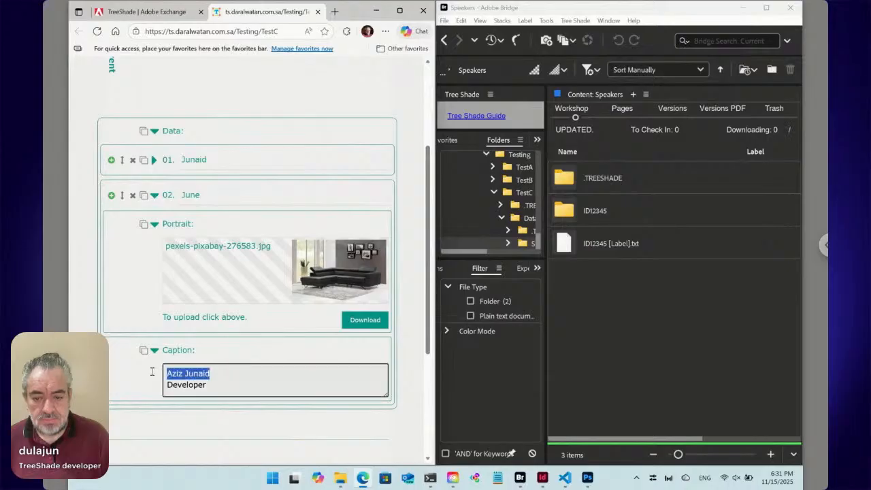
text(Hamid)
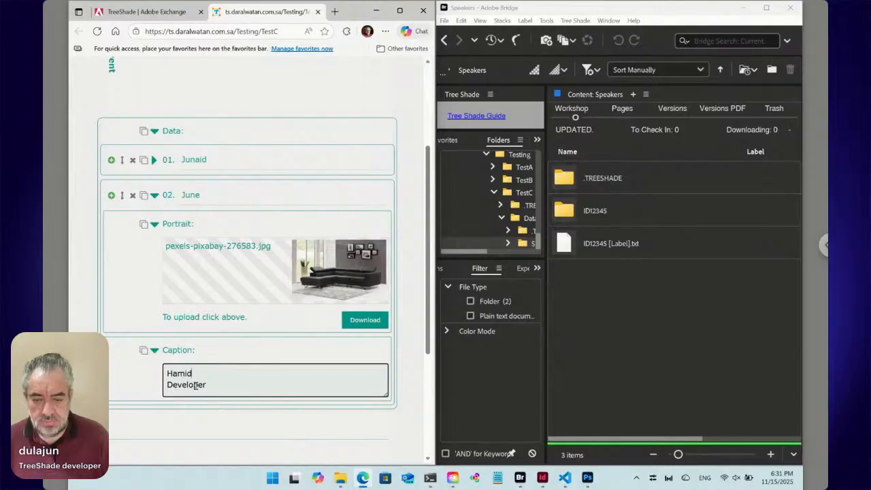
drag(206, 385, 150, 385)
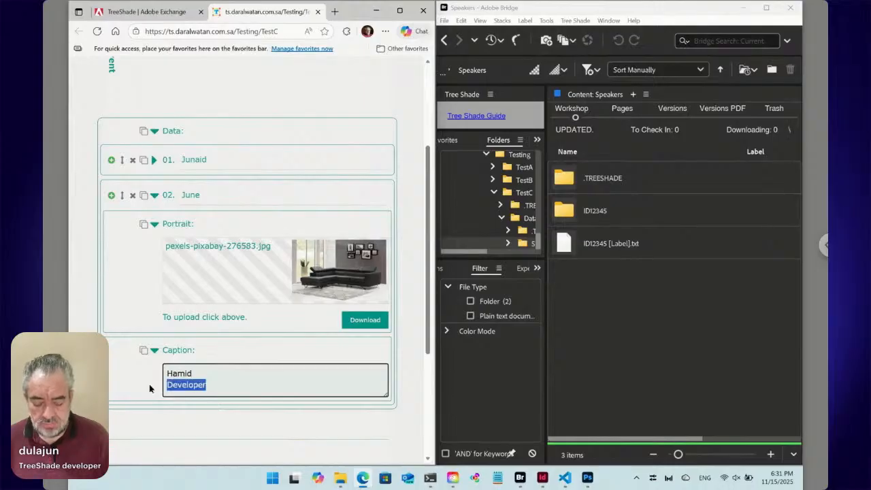
text(De)
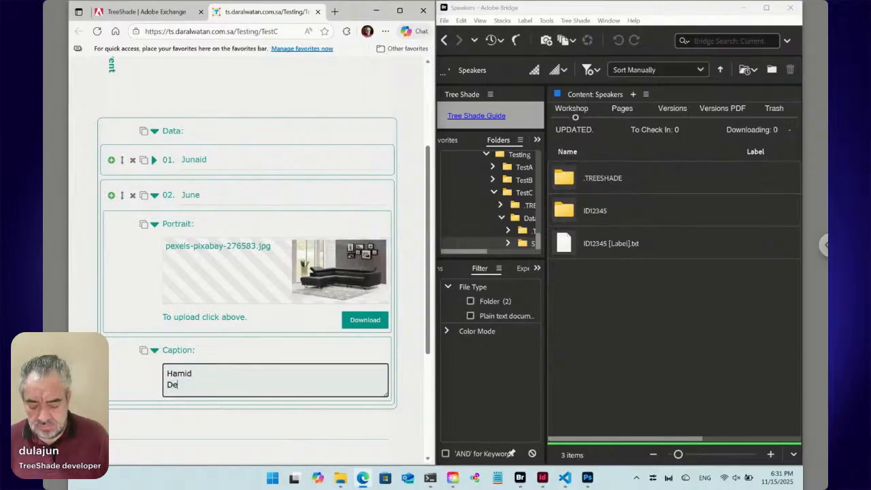
text(signer)
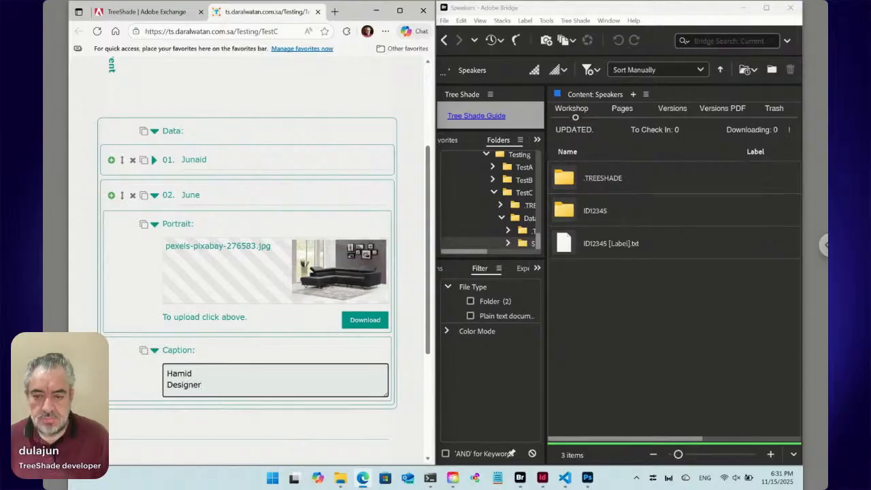
click(154, 196)
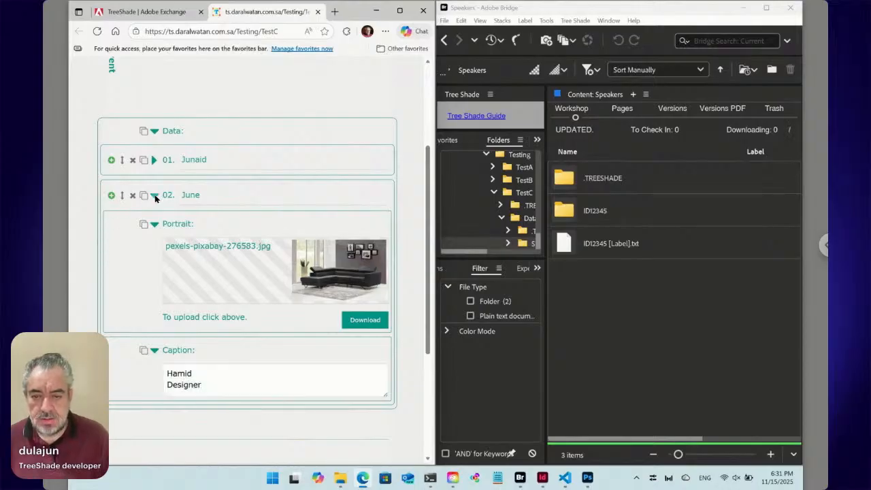
- Add three more data entries based on the second and third ones, leaving their copied labels and contents as they are
click(110, 196)
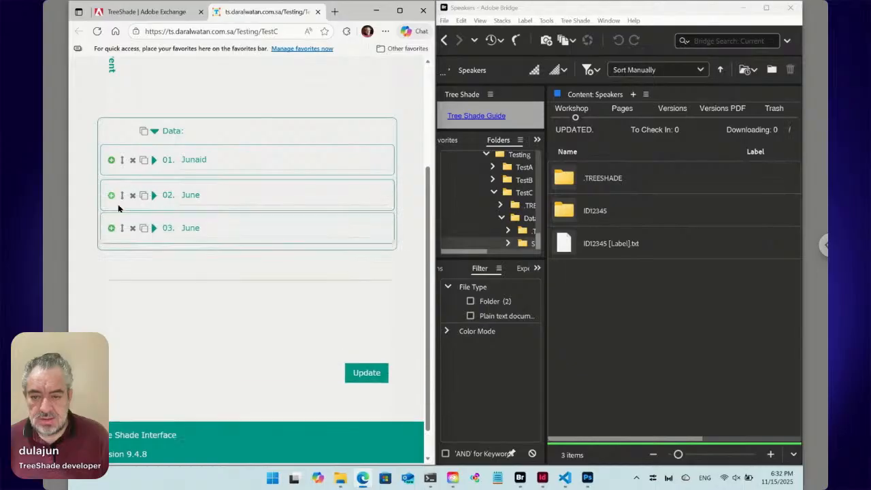
click(154, 232)
click(187, 232)
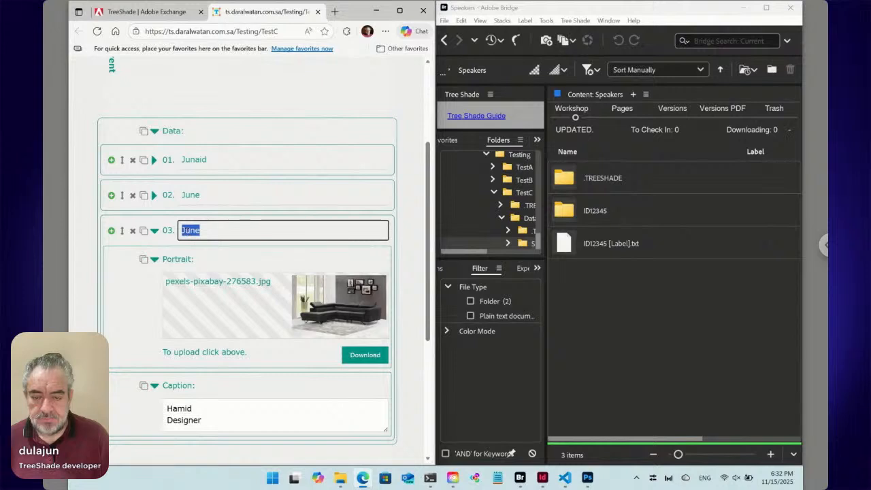
click(155, 231)
click(111, 230)
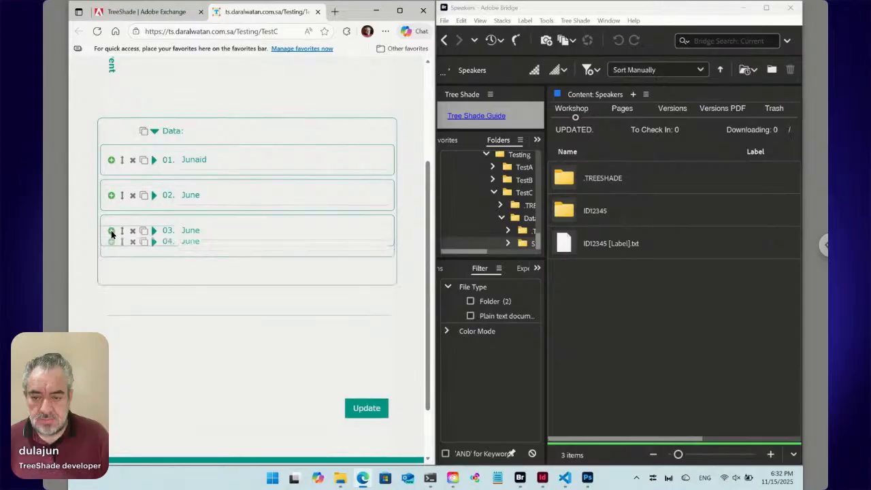
click(111, 230)
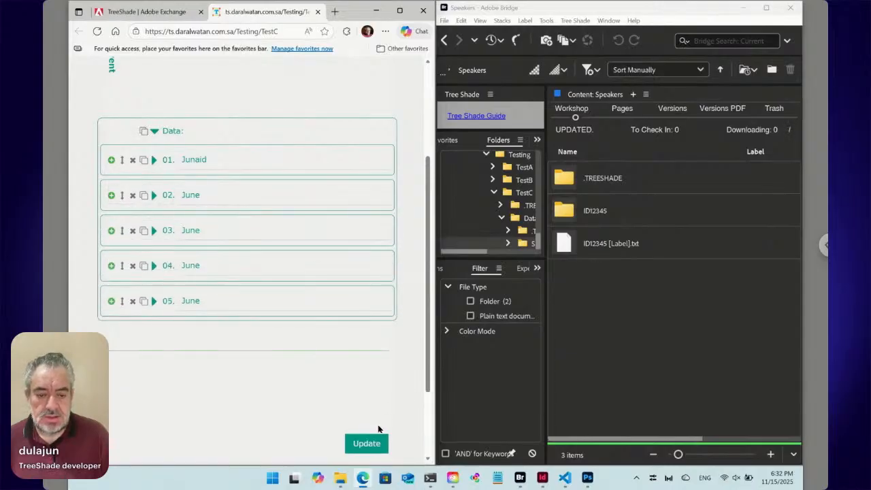
- Switch to InDesign, place its window beside the browser over Bridge, and submit the web form with its five entries
click(544, 479)
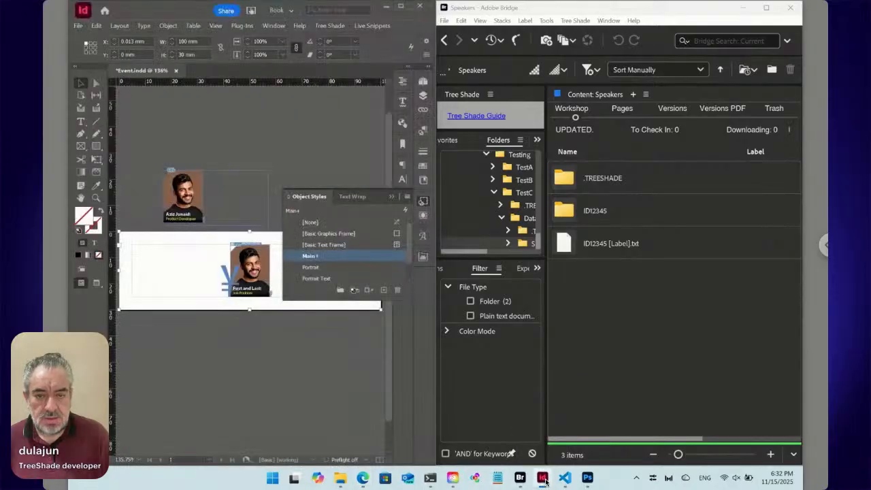
drag(171, 7, 544, 28)
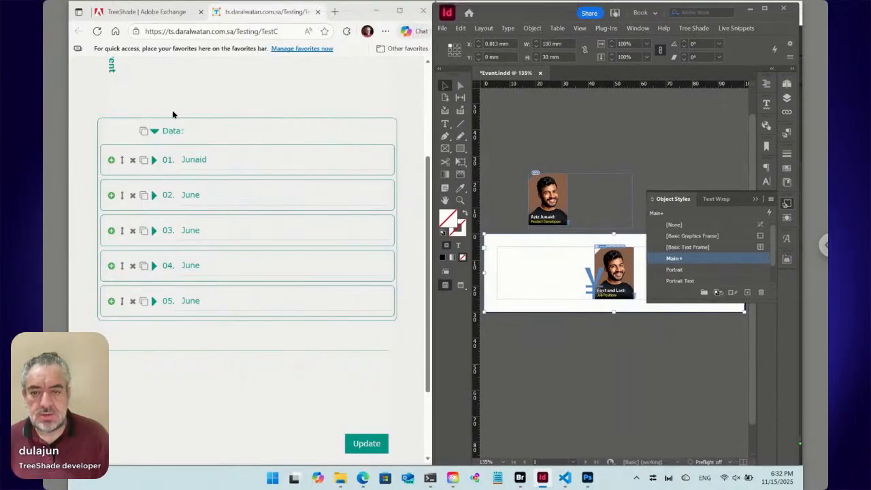
click(85, 97)
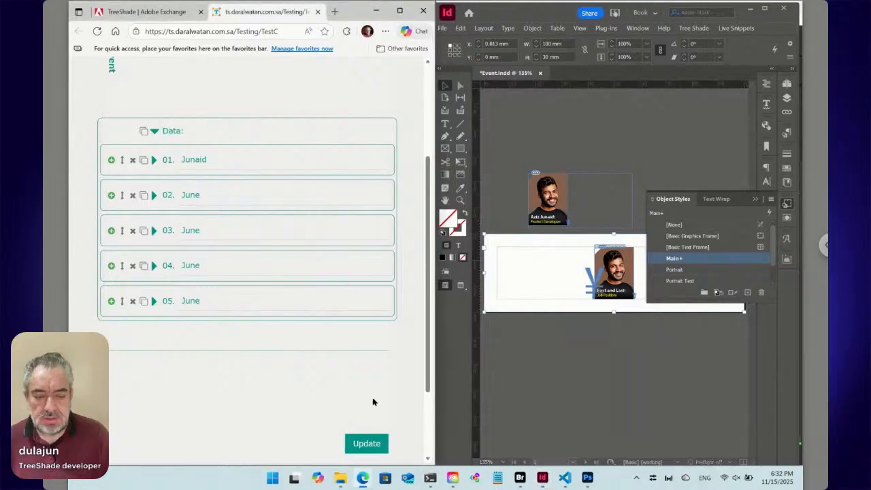
click(378, 450)
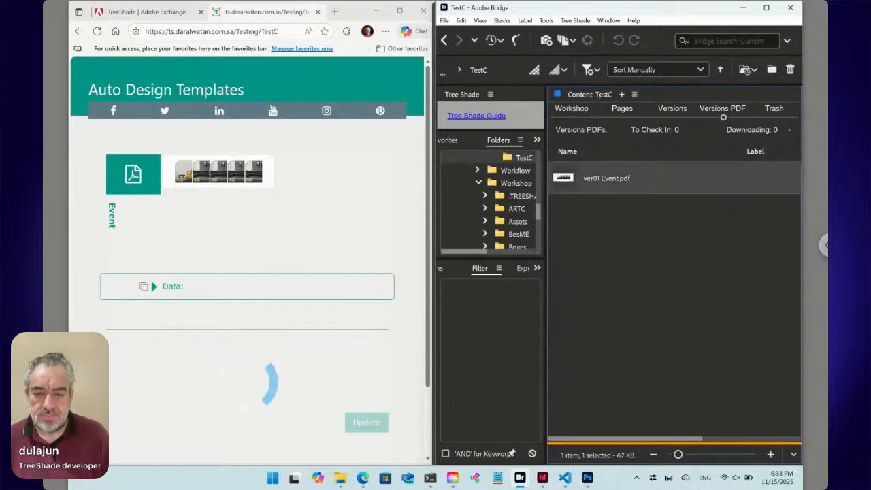
- Expand the form's data list, add two more entries after the fifth, and submit the update
click(153, 286)
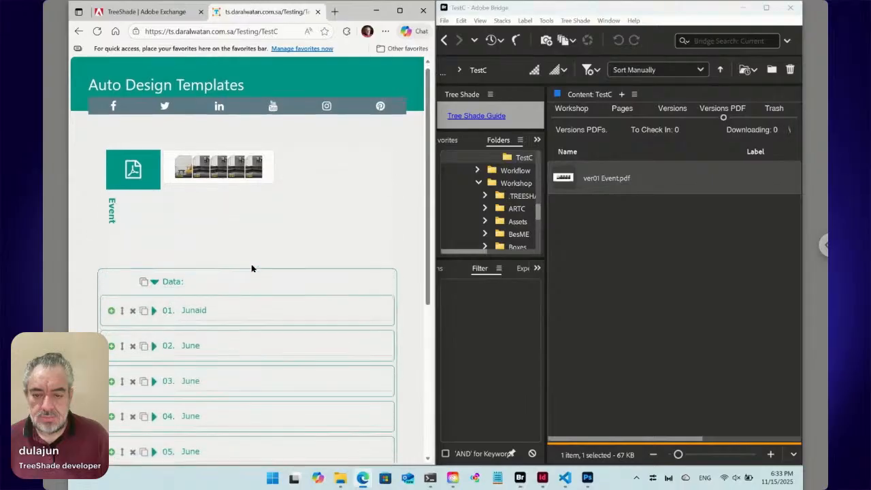
scroll(252, 268, down, 4)
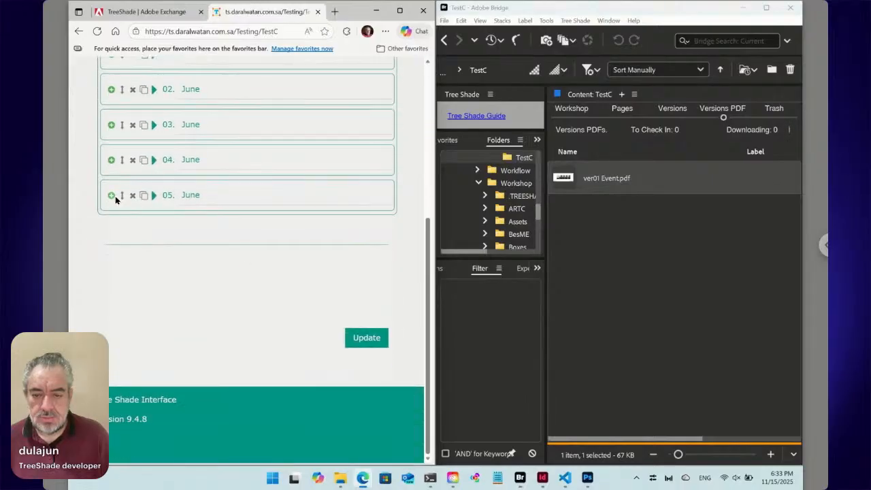
click(111, 195)
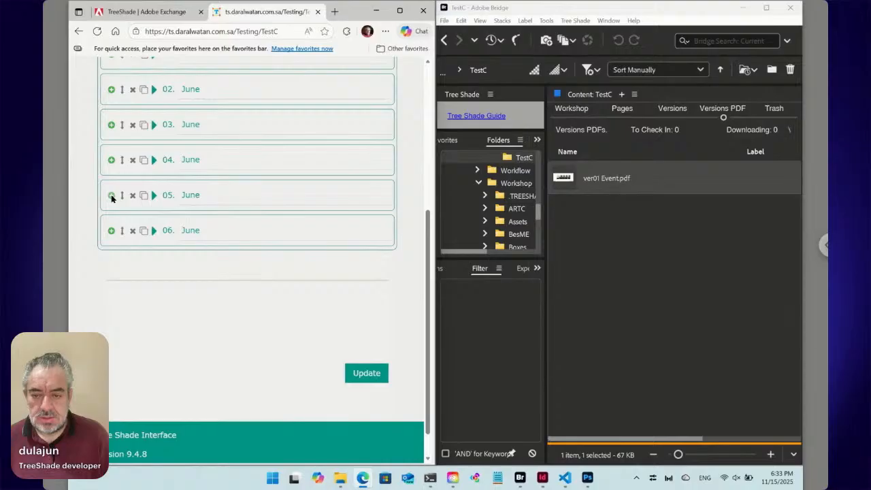
click(111, 195)
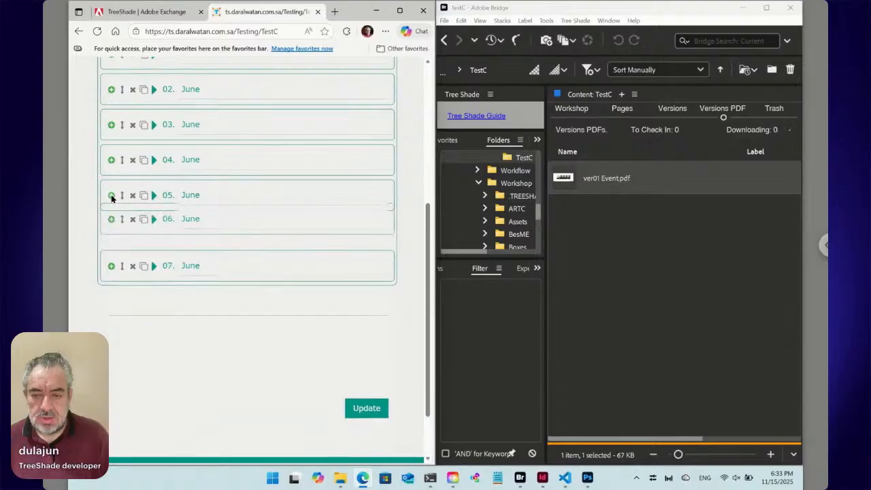
click(376, 408)
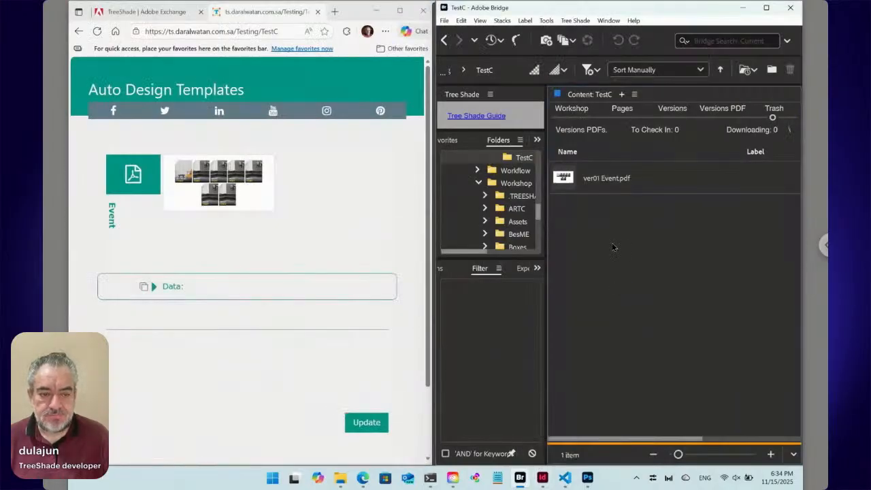
- Open TestC's Workshop view in Bridge and examine the entry folders and text files in Data's Speakers folder
click(571, 119)
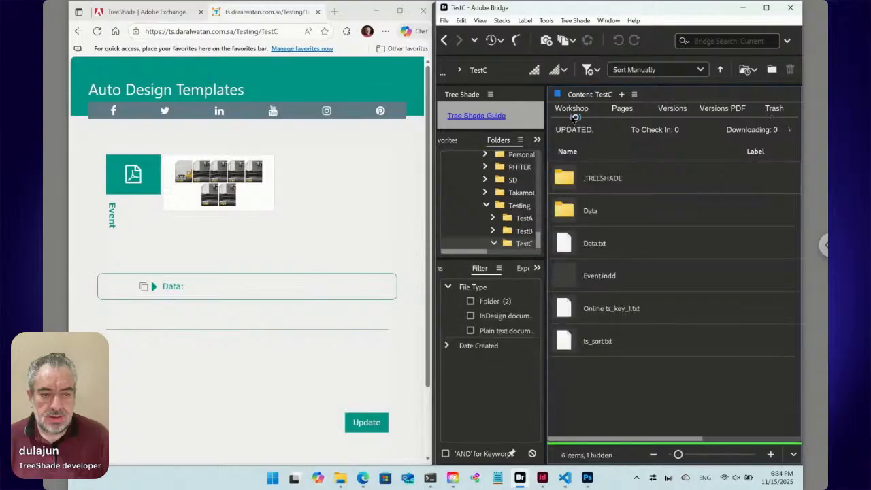
click(601, 219)
double_click(601, 219)
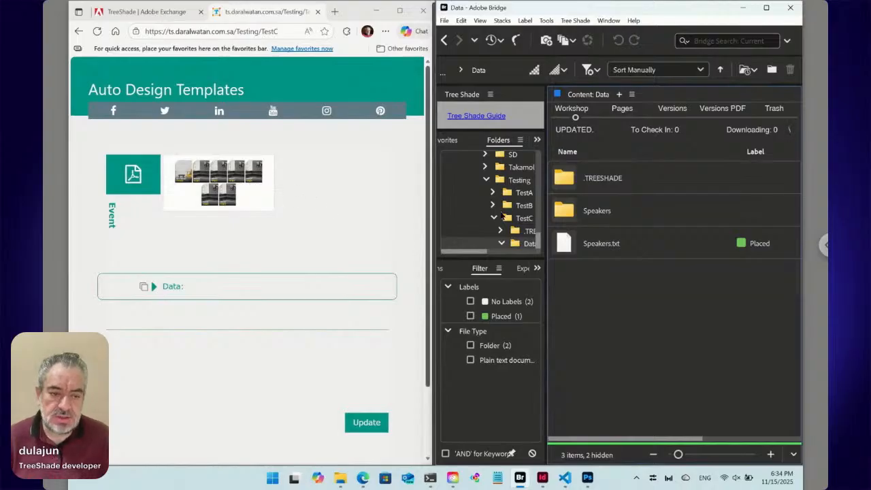
double_click(591, 212)
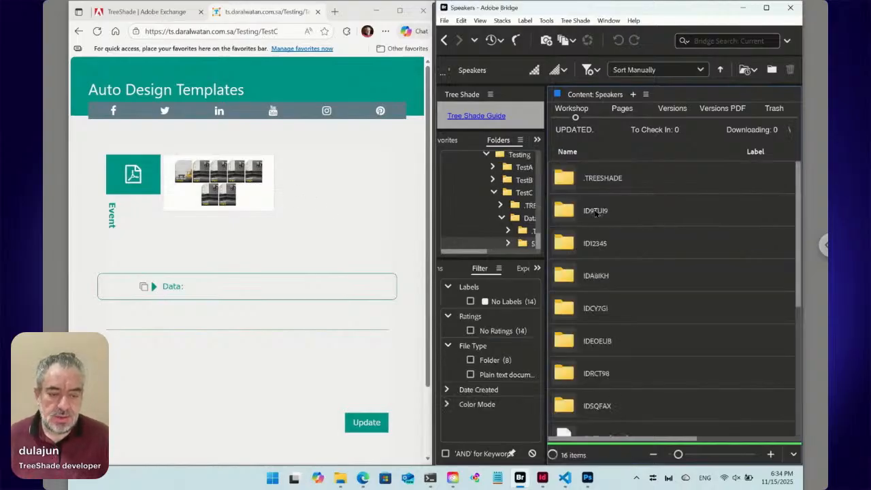
drag(798, 269, 786, 402)
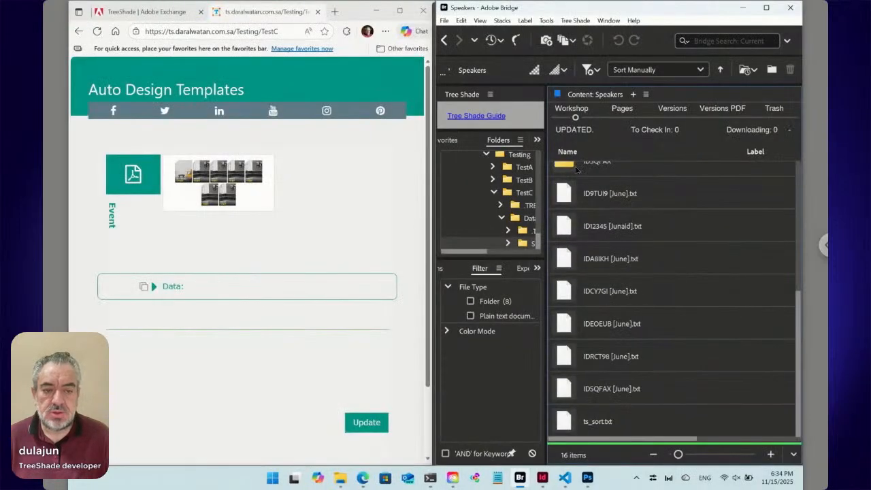
- Open the folder paired with the ID12345 text file in the Speakers folder
double_click(569, 229)
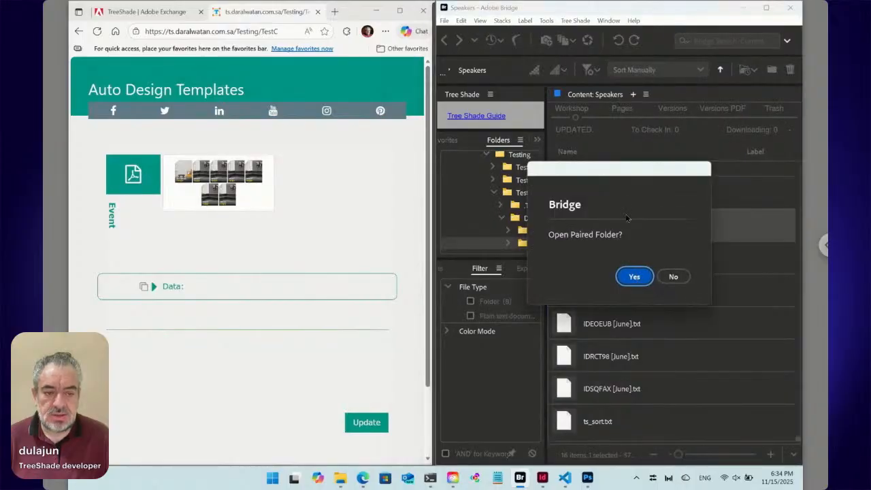
drag(623, 175, 656, 279)
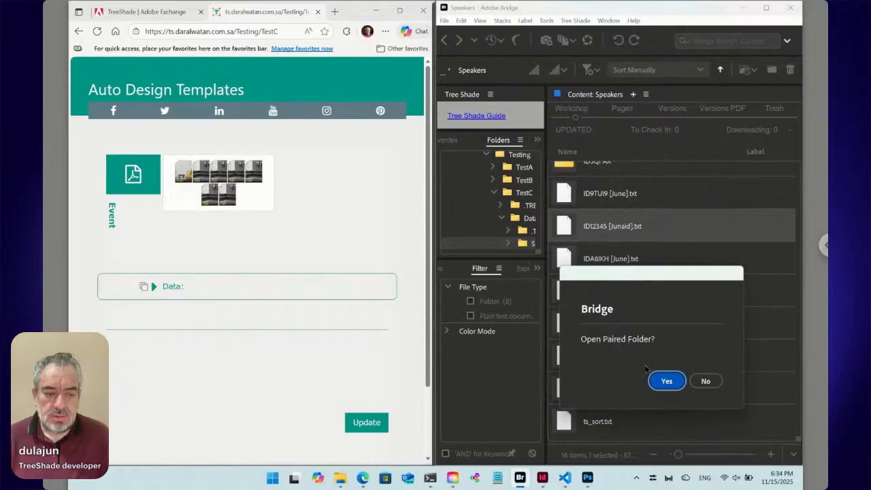
click(668, 381)
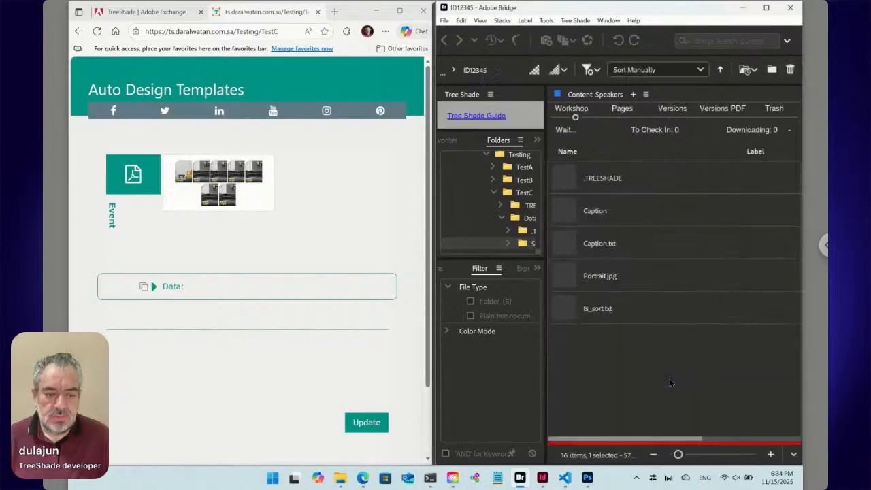
- Examine the placement instructions inside ID12345's Caption.txt without opening its paired folder, leaving the text unchanged
click(593, 277)
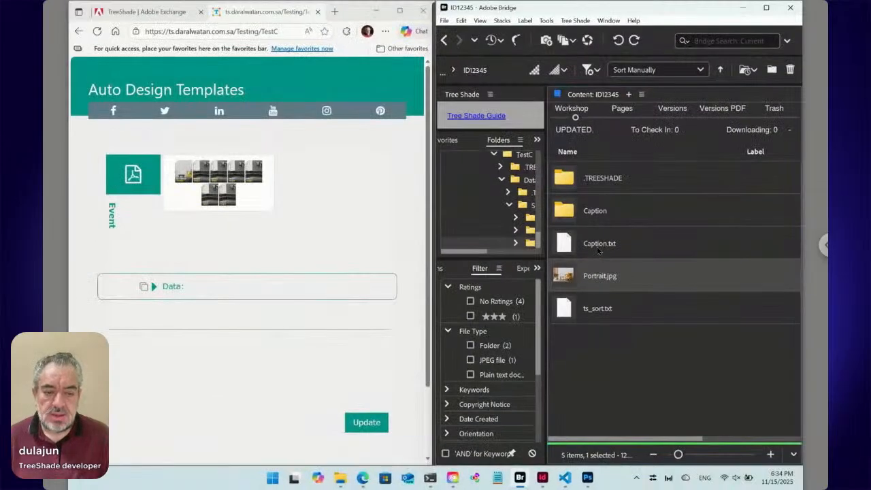
click(596, 251)
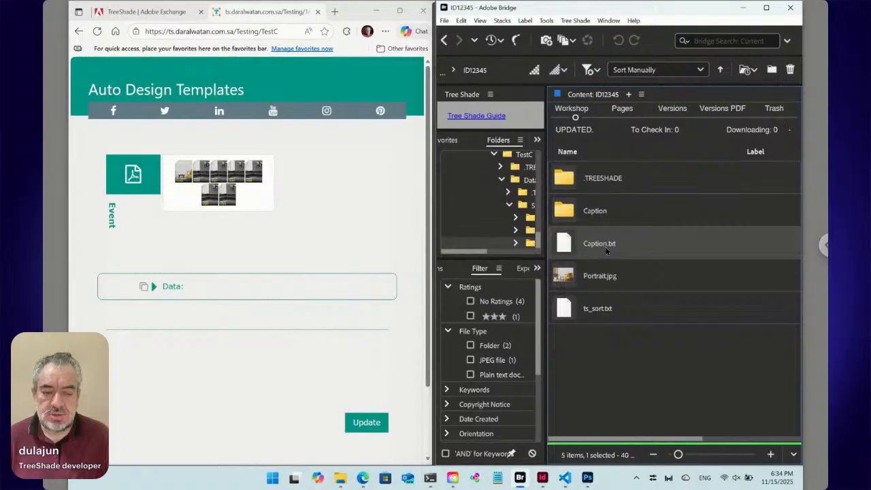
double_click(564, 244)
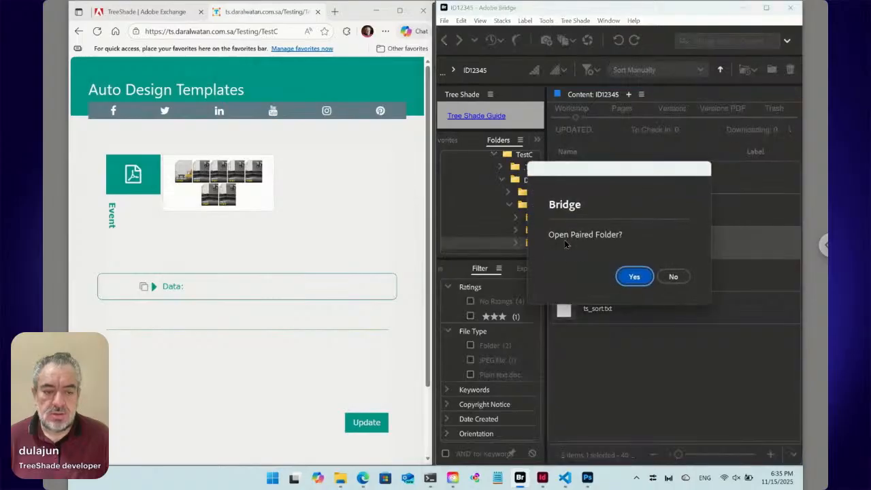
click(671, 276)
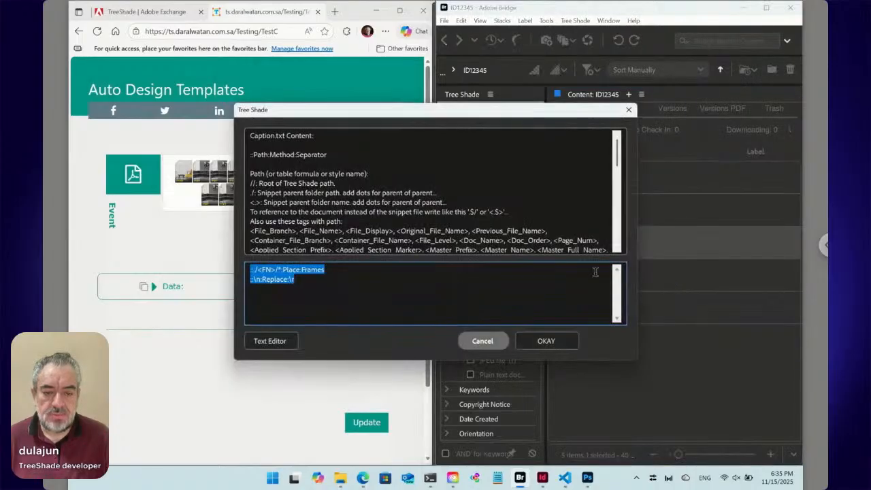
click(497, 341)
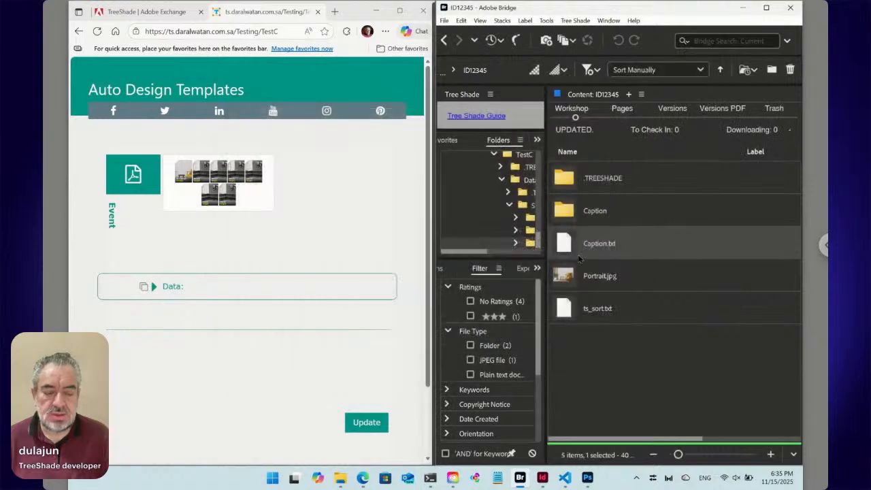
- Open the Caption folder and examine the caption text inside Content.txt, closing it without saving changes
click(594, 211)
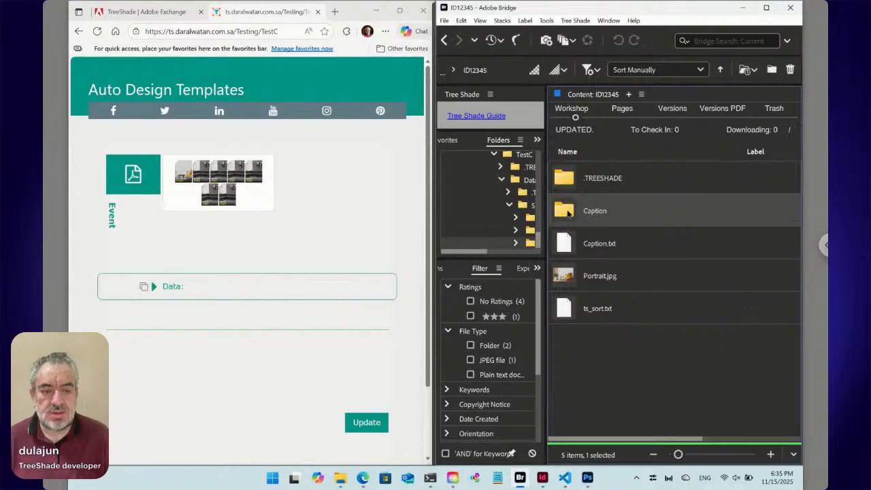
double_click(567, 213)
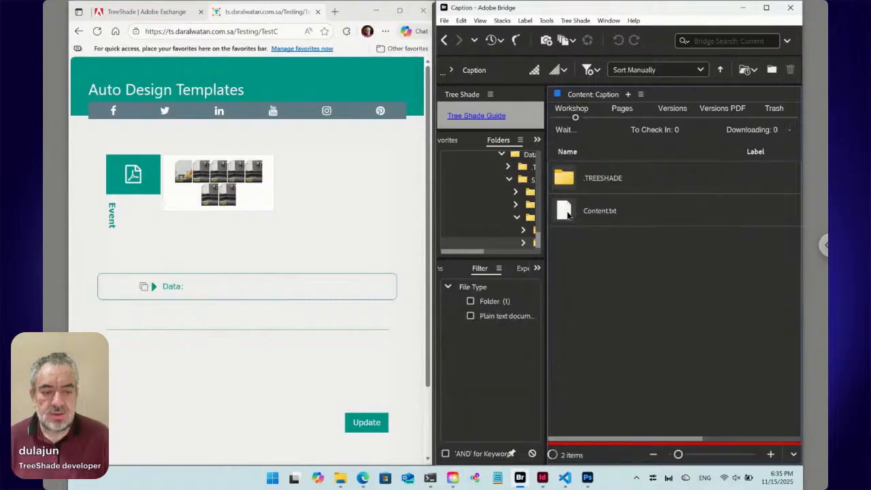
double_click(568, 213)
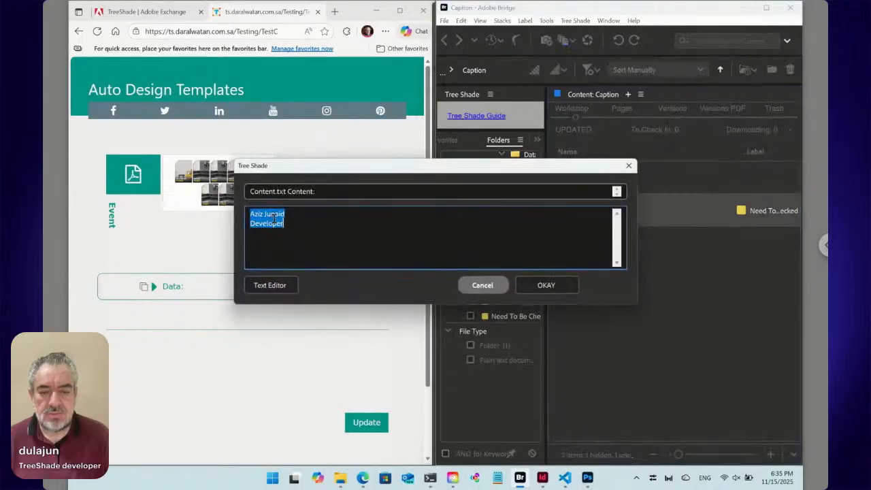
click(475, 286)
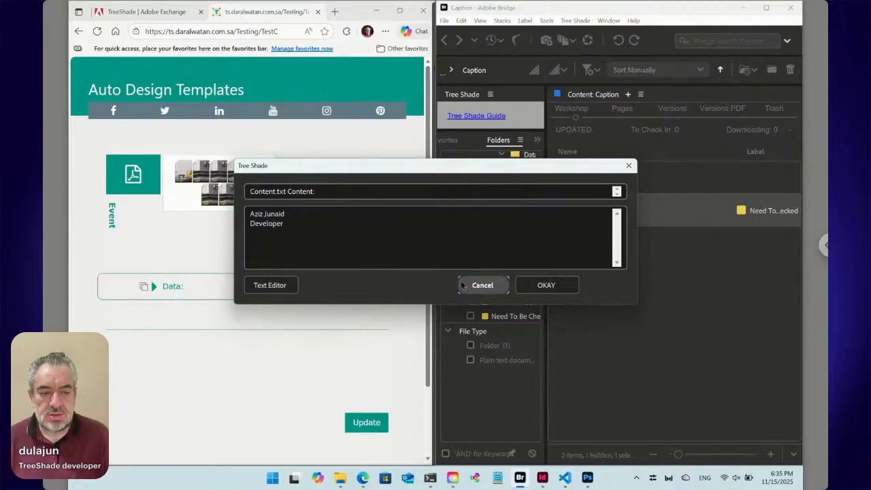
click(484, 286)
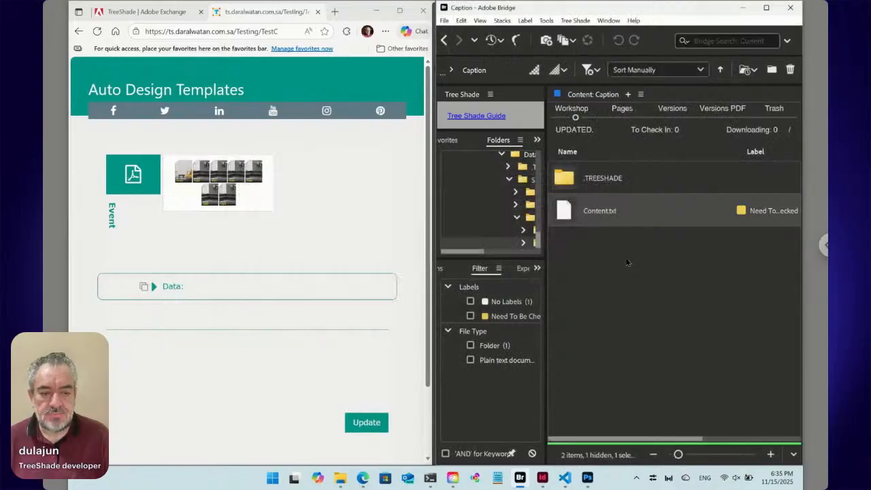
- Switch to InDesign, collapse Object Styles, and activate the Type tool for the Event document
click(542, 477)
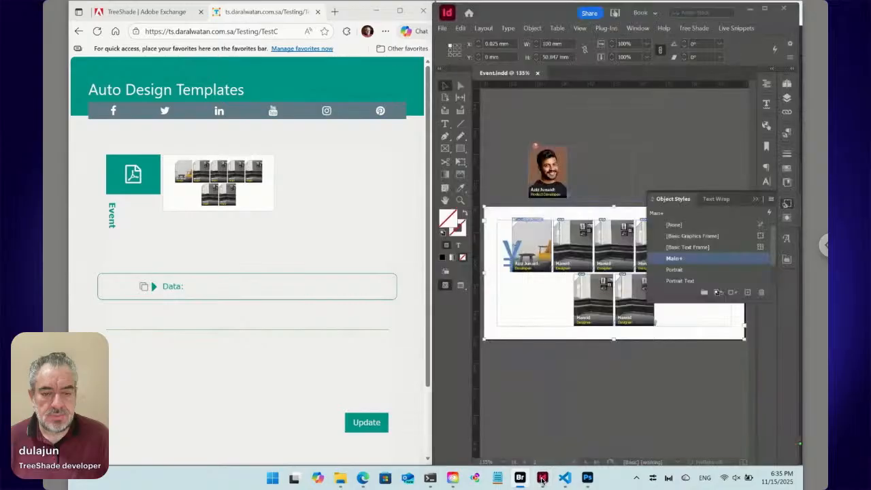
click(787, 203)
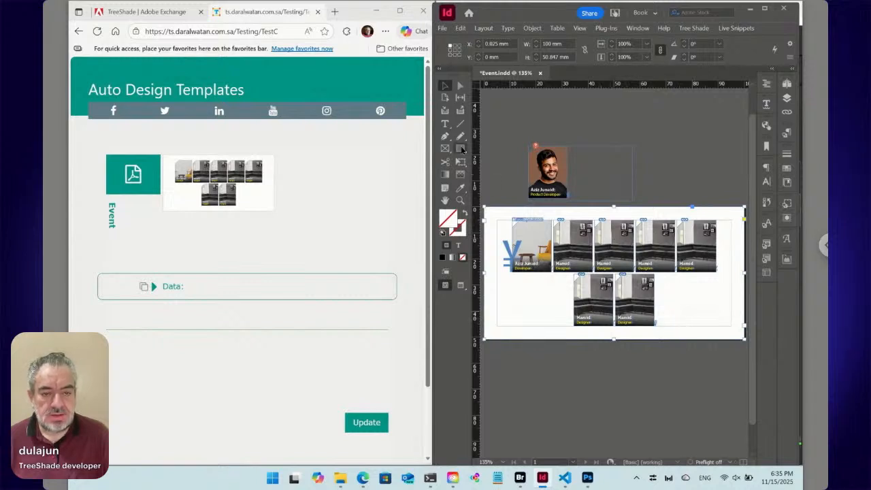
click(445, 124)
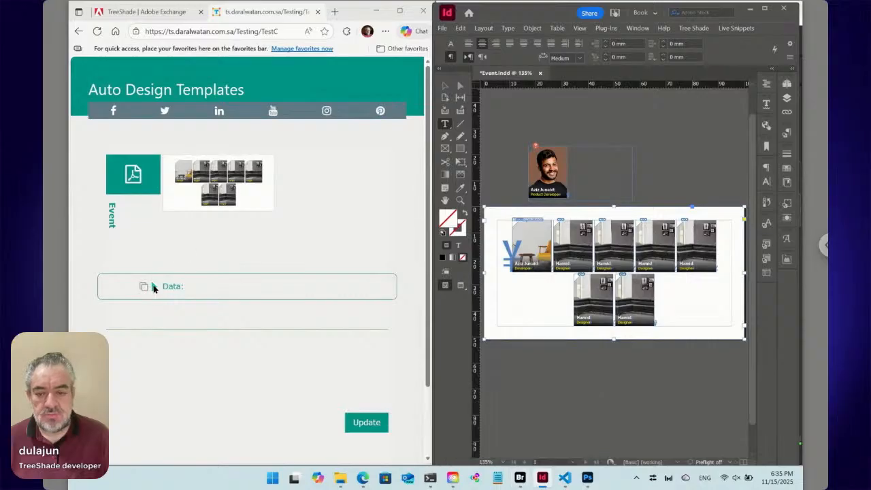
- Expand the web form's data list, examine the fourth entry's portrait and caption, and collapse both fields
click(153, 286)
scroll(219, 278, down, 3)
click(154, 256)
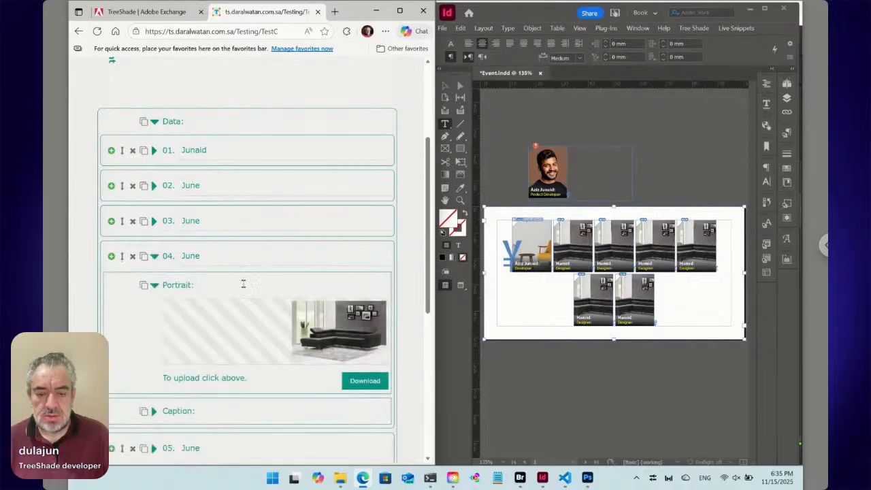
click(155, 411)
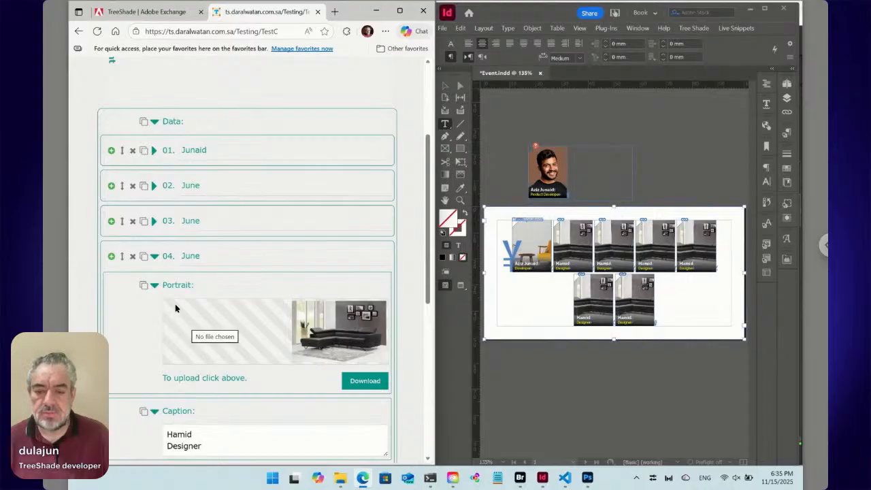
click(155, 286)
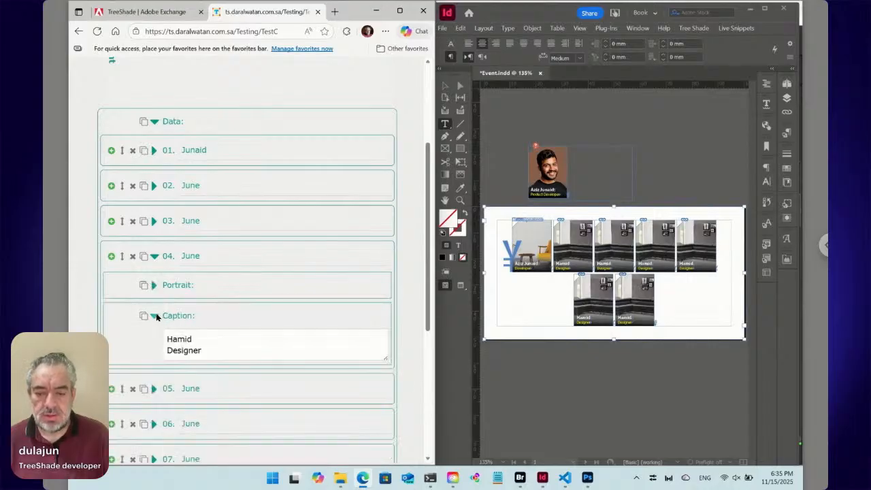
click(154, 315)
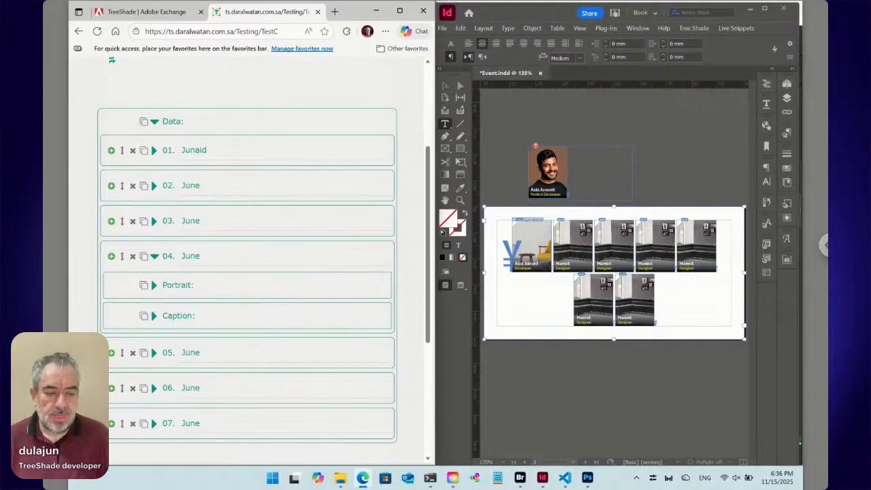
- Place the text cursor in the main frame's speakers paragraph and check which paragraph style it uses
click(723, 256)
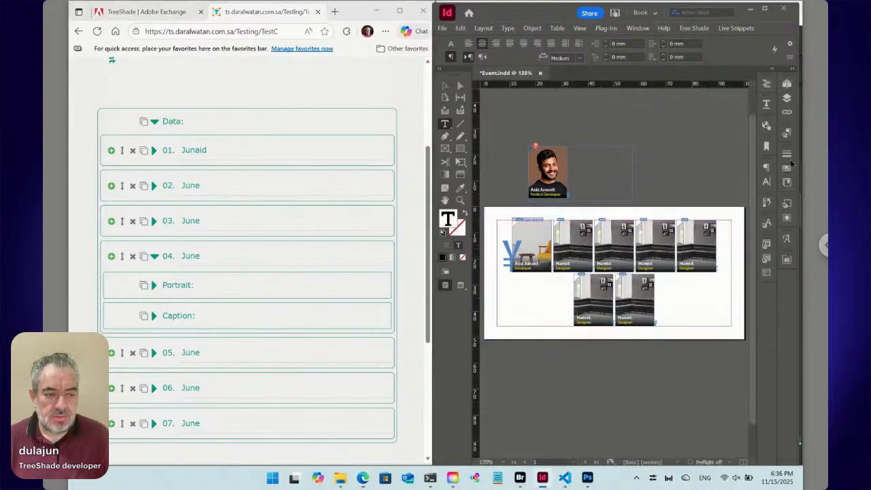
click(787, 133)
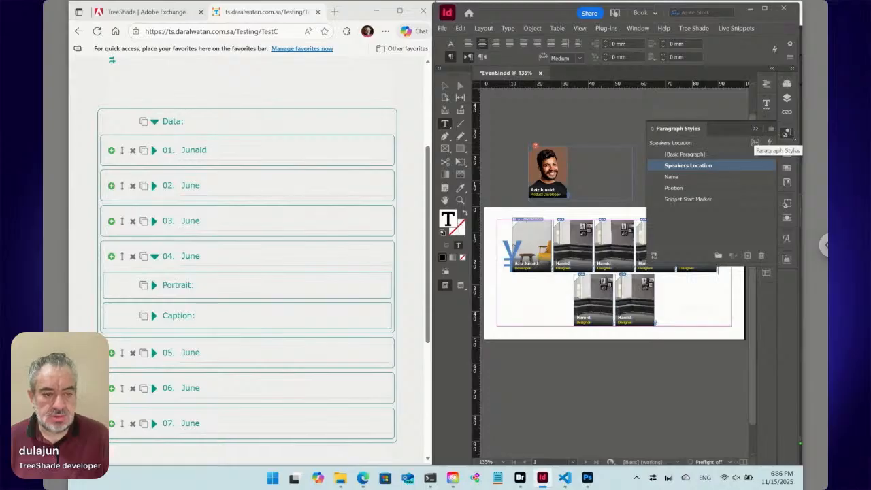
click(787, 133)
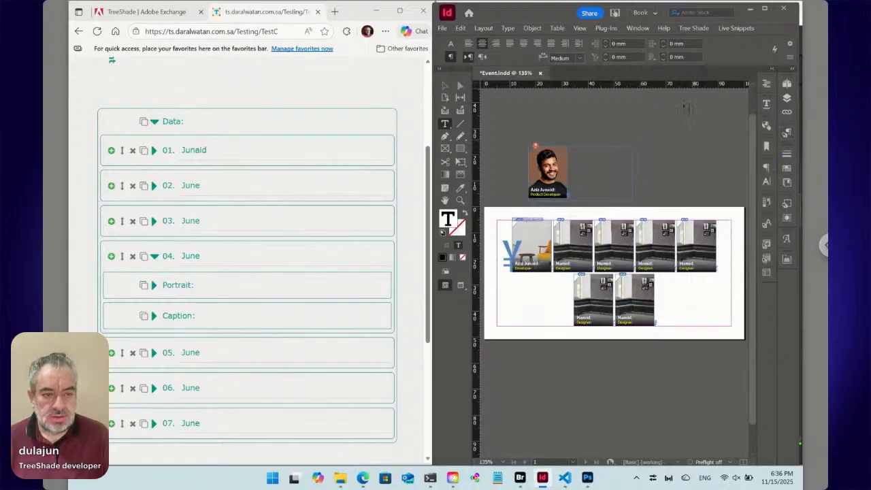
- Try right and left indents of 20 mm on the speakers paragraph
click(682, 43)
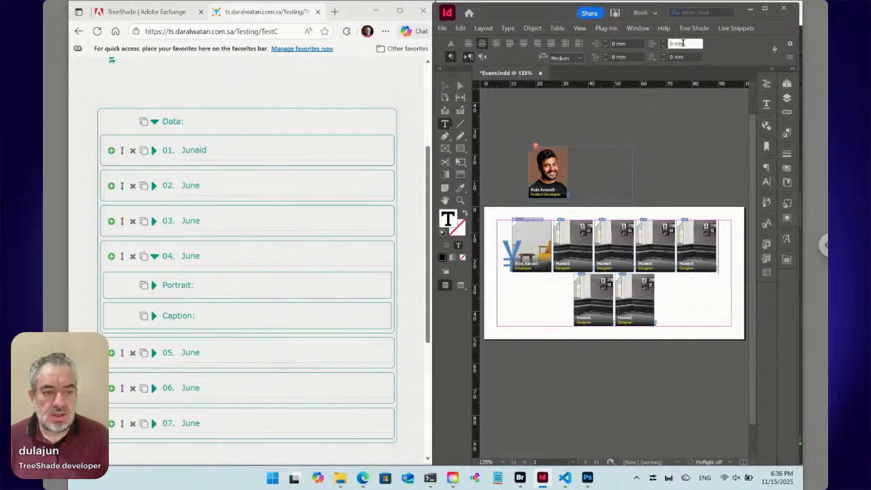
text(20)
key(Return)
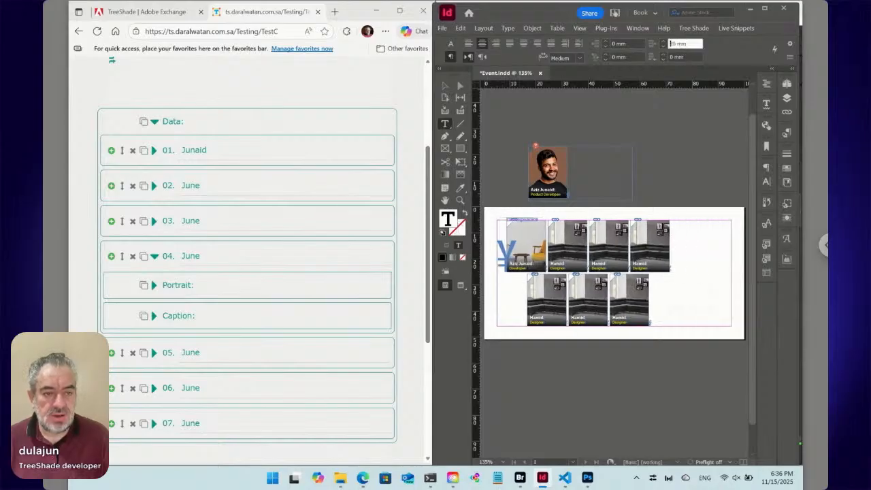
key(Tab)
key(Tab)
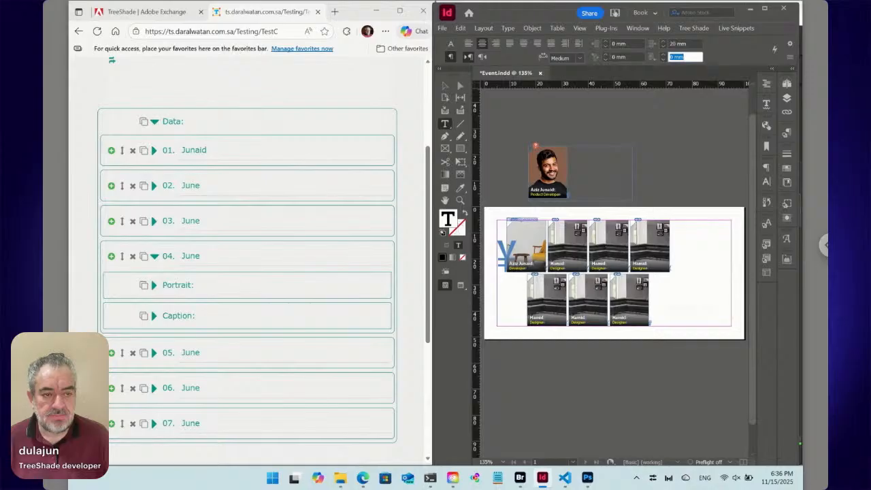
key(shift+Tab)
key(shift+Tab)
key(shift+Tab)
text(20)
key(Return)
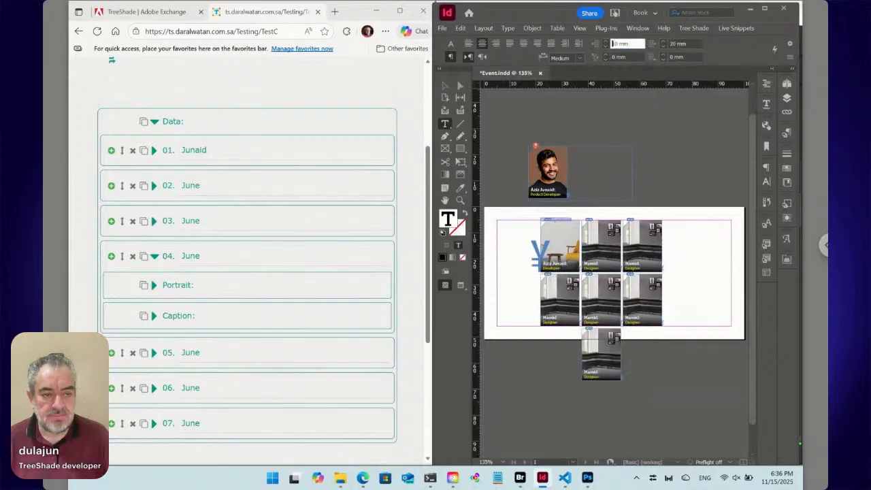
- Set the speakers paragraph's left and right indents to 10 mm and check in the Event document
text(10)
key(Return)
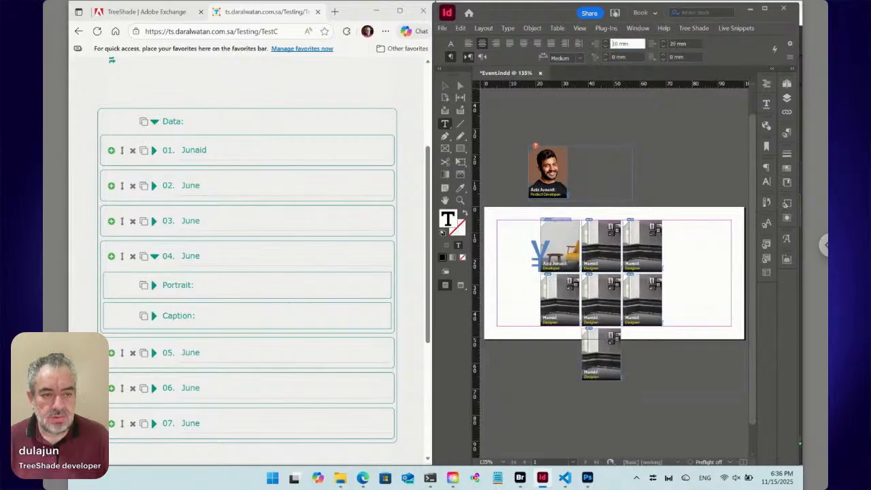
key(Tab)
text(10)
key(Return)
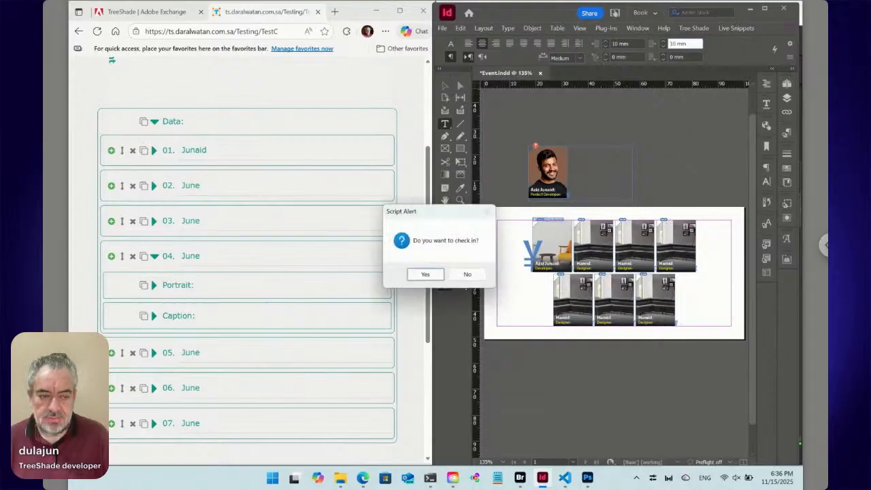
click(428, 272)
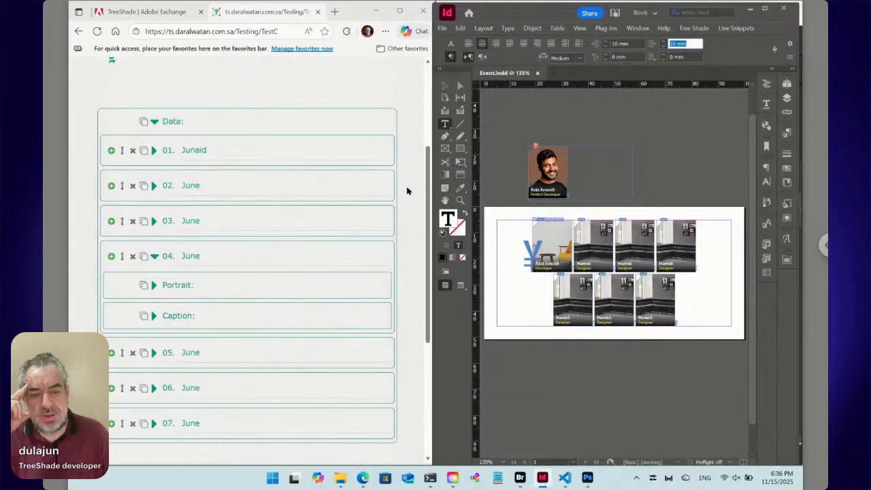
- Reset the speakers paragraph's indents to 0 mm and look at TestC's Versions PDF list in Bridge
text(0)
key(Return)
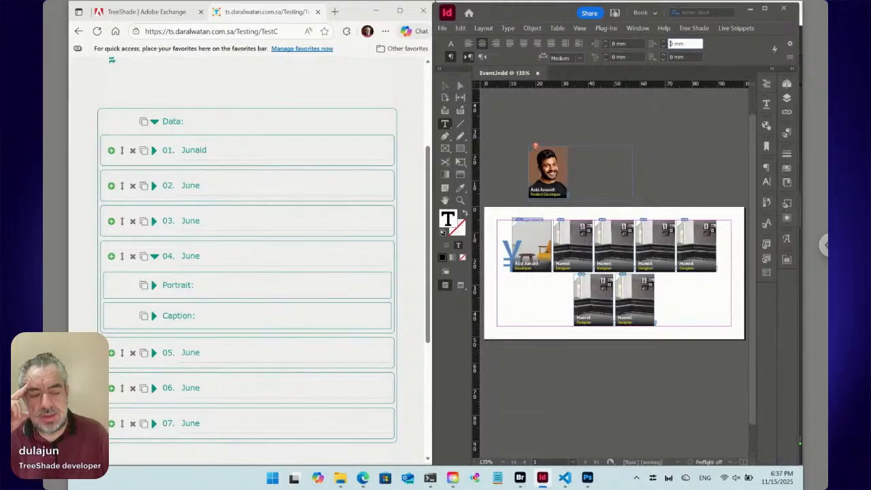
click(519, 478)
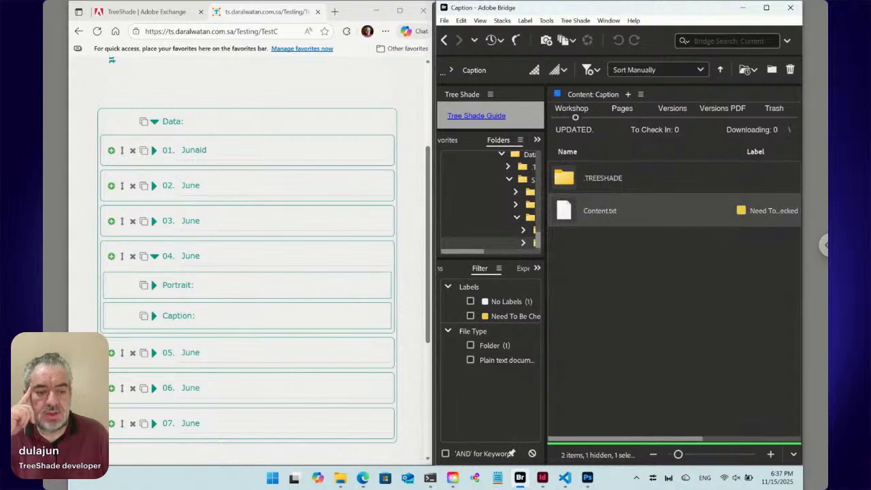
mouse_move(543, 479)
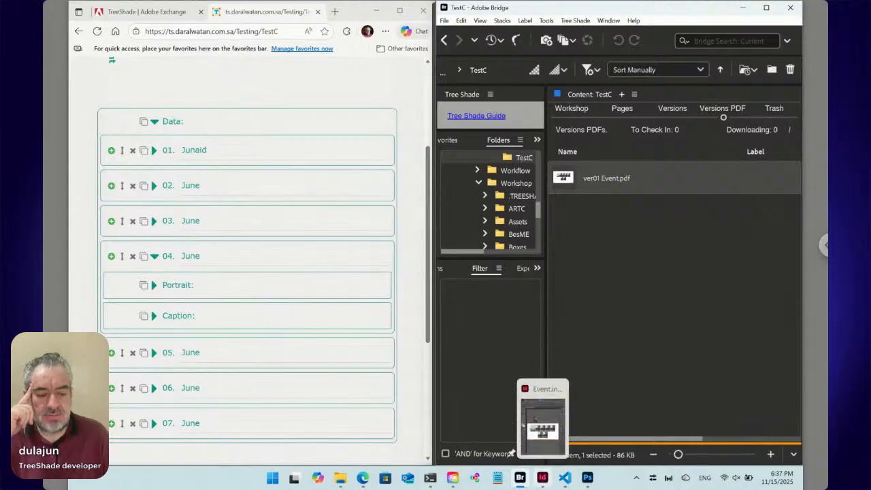
- Return to InDesign, reapply 10 mm left and right indents to the speakers paragraph, and check in Event again
click(542, 477)
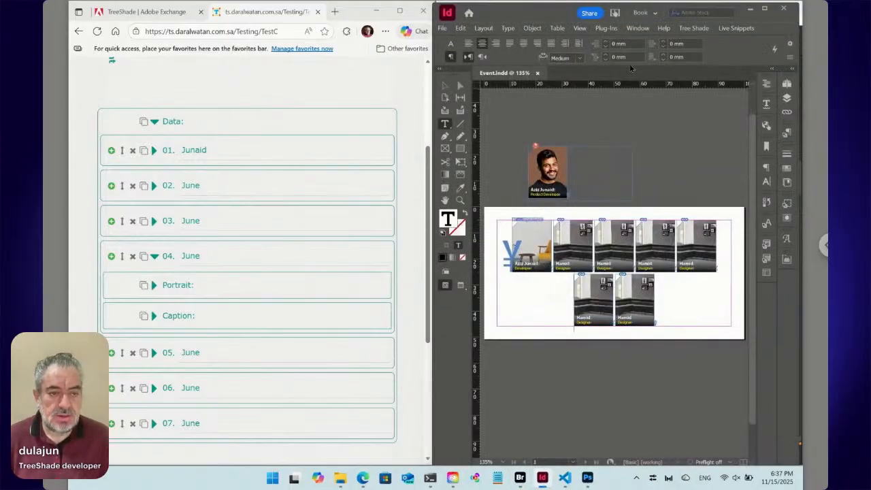
click(636, 43)
text(10)
key(Return)
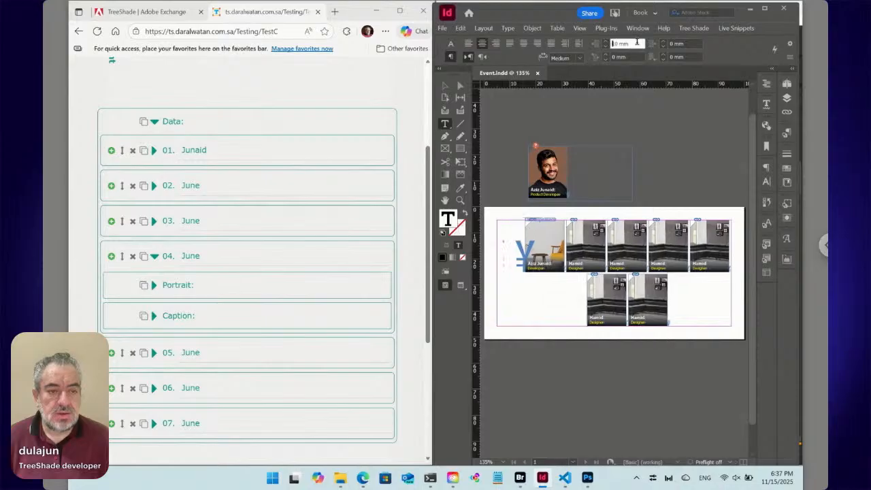
key(Tab)
text(10)
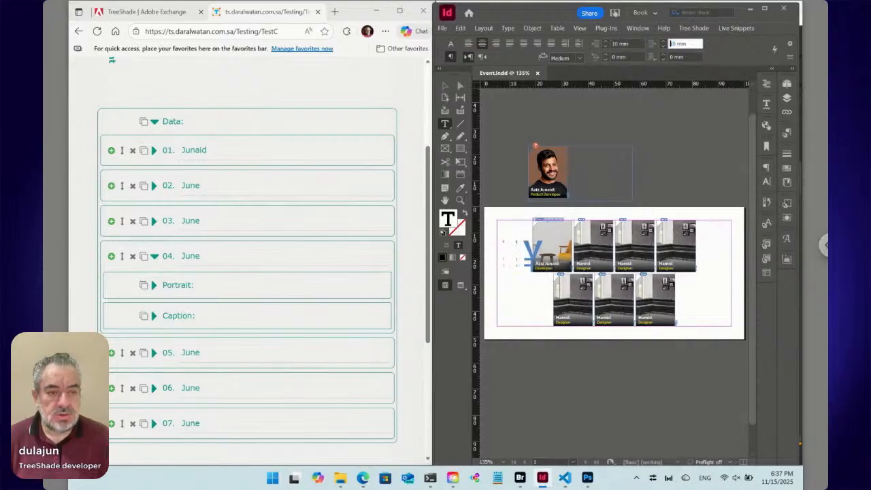
key(Return)
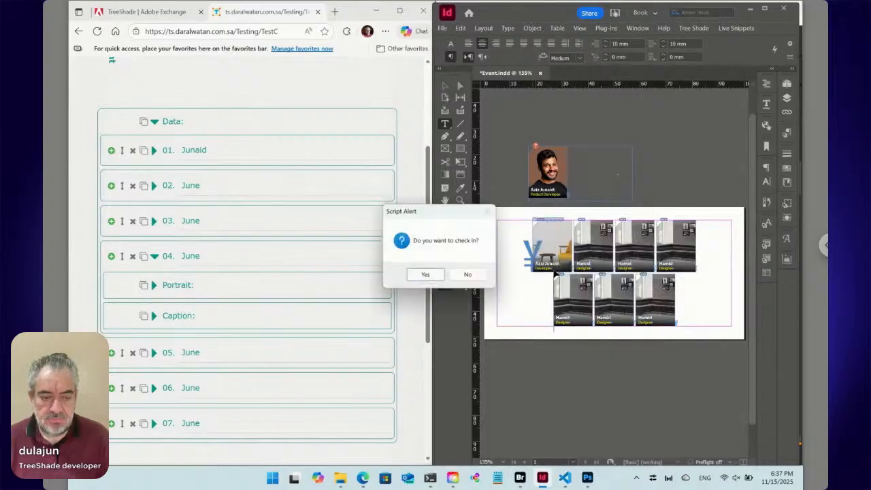
click(426, 276)
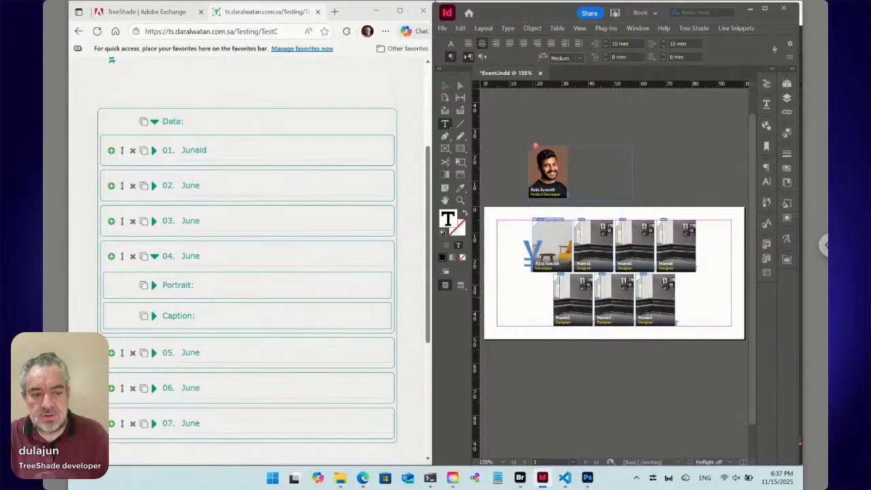
- Switch to Bridge to view the Event version PDF, and reload the TestC web form to compare its preview
key(alt+Tab)
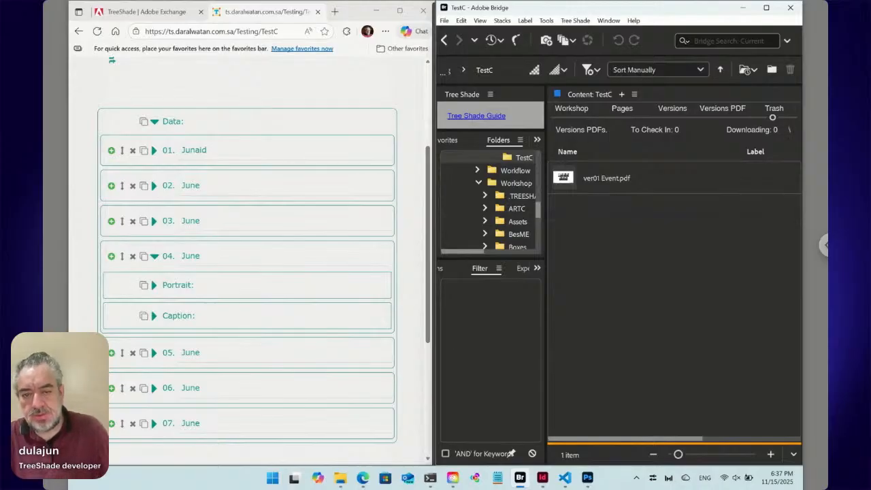
scroll(196, 100, up, 2)
scroll(195, 100, up, 1)
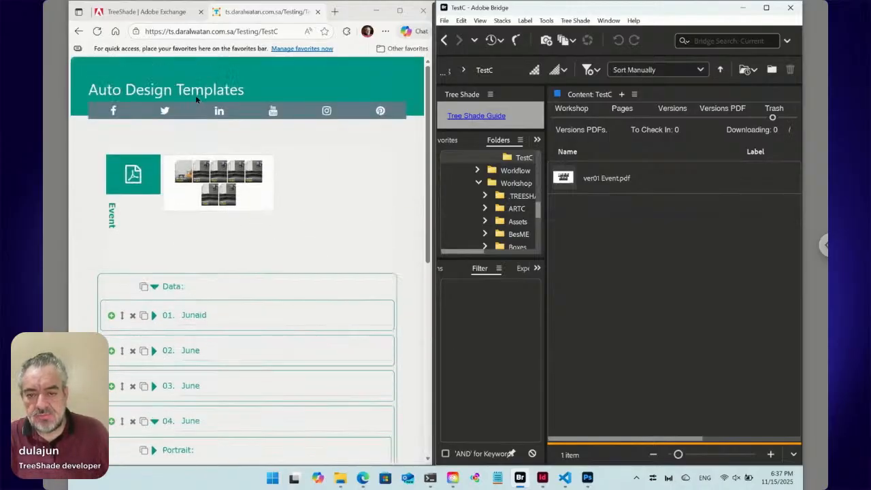
click(99, 32)
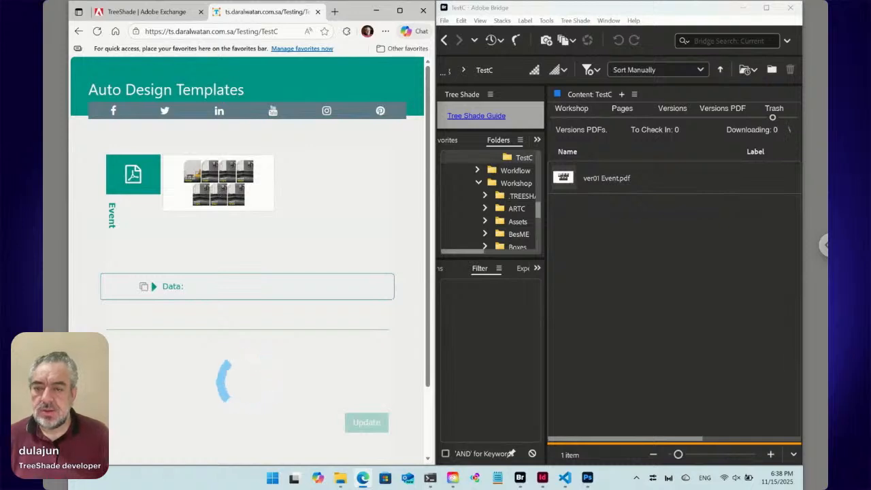
- Show TreeShade's Adobe Exchange page in the browser and maximize the window
click(159, 14)
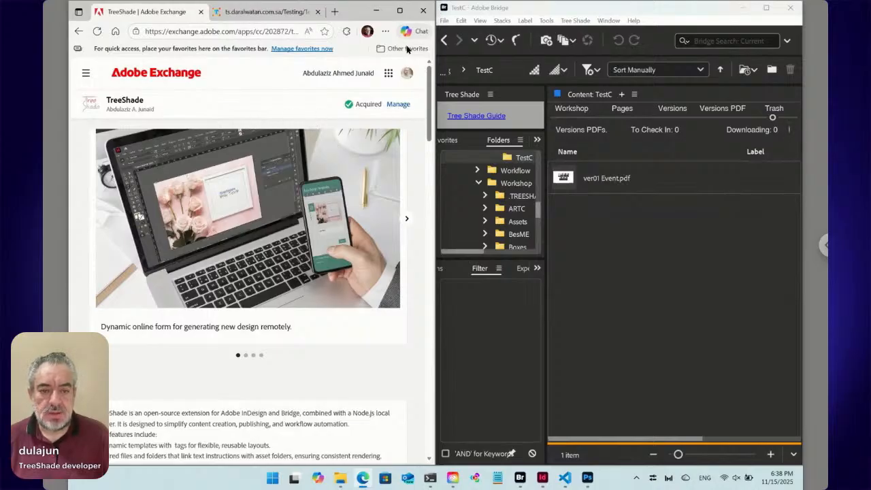
click(399, 11)
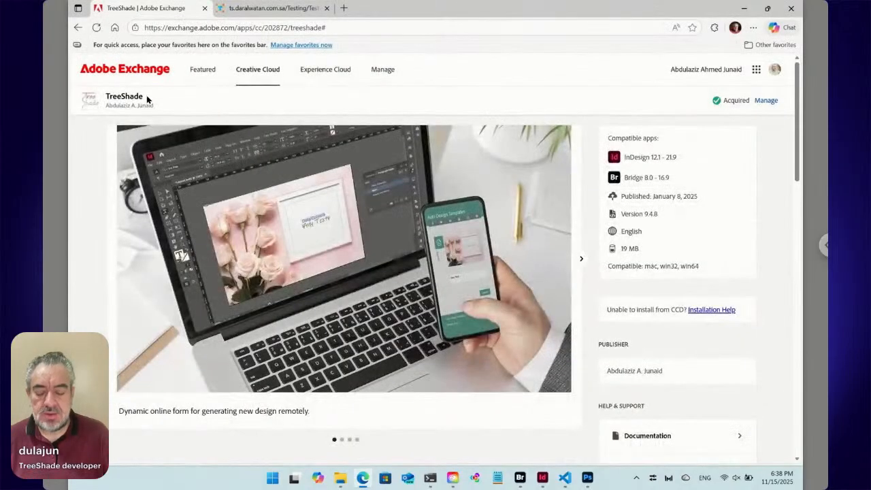